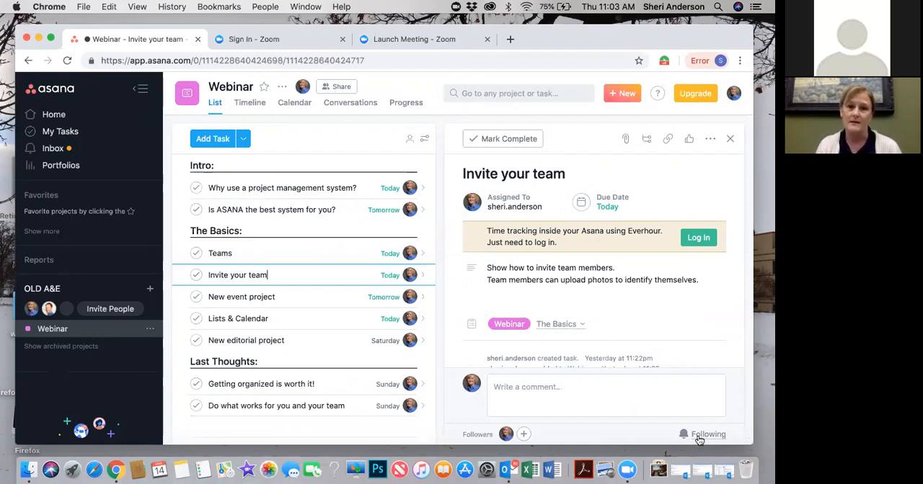
Open the task "Why use a project management system?", view its Team collaboration subtask, and return to the parent task
left_click(370, 189)
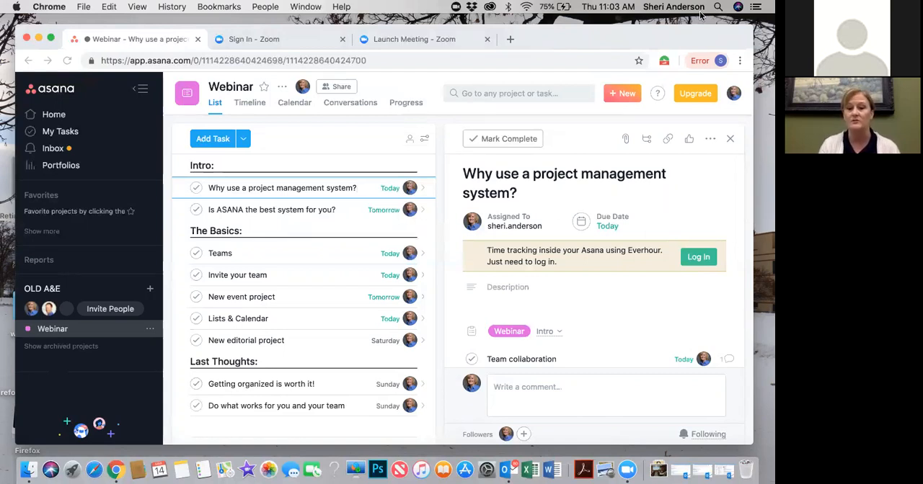
scroll(642, 307, "down", 3)
scroll(640, 302, "down", 2)
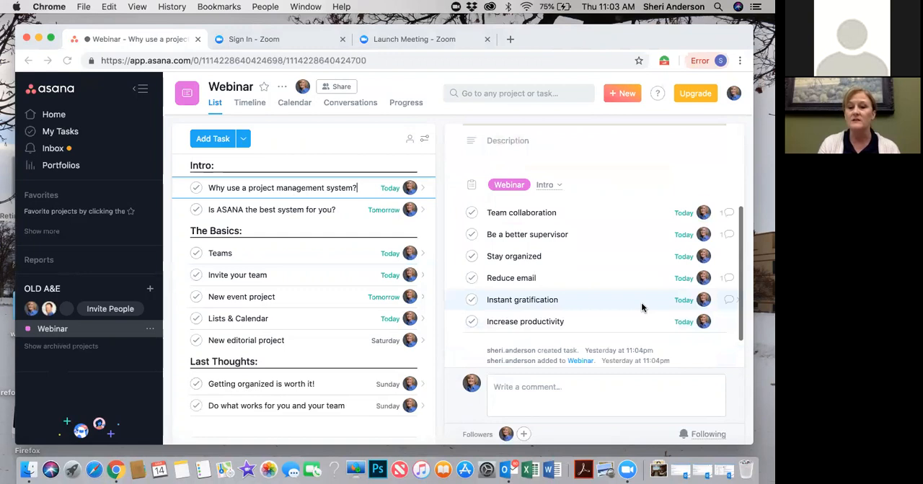
left_click(574, 201)
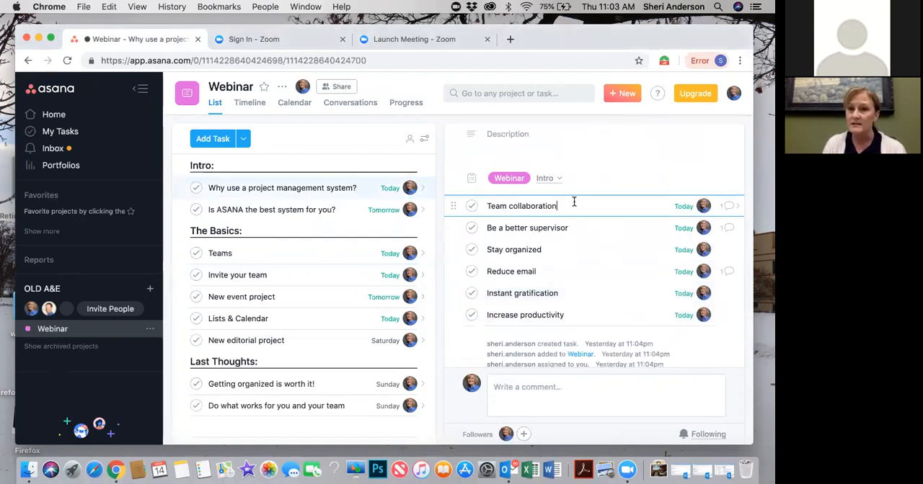
left_click(730, 207)
left_click(368, 186)
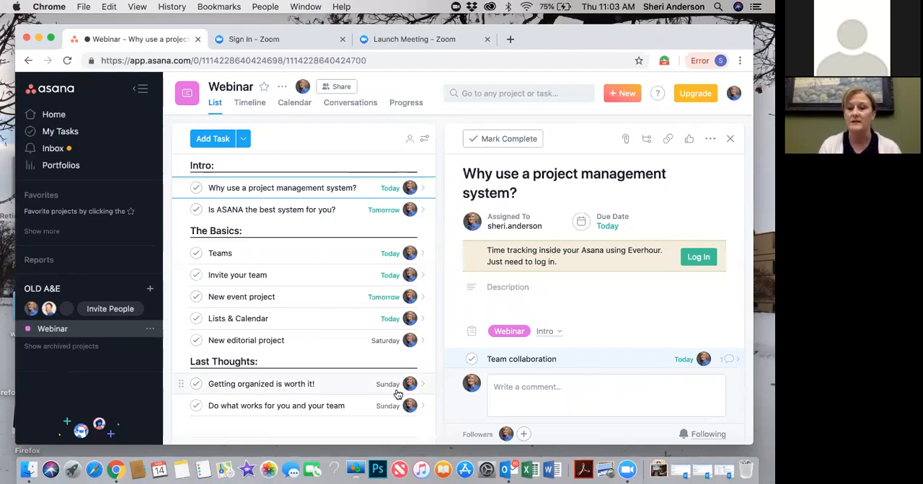
Mark the Team collaboration subtask of "Why use a project management system?" complete
left_click(566, 359)
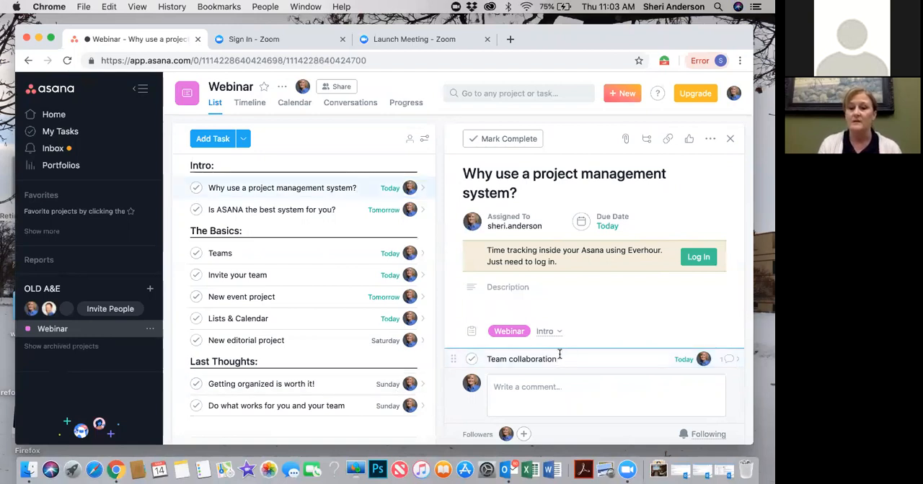
scroll(559, 354, "down", 2)
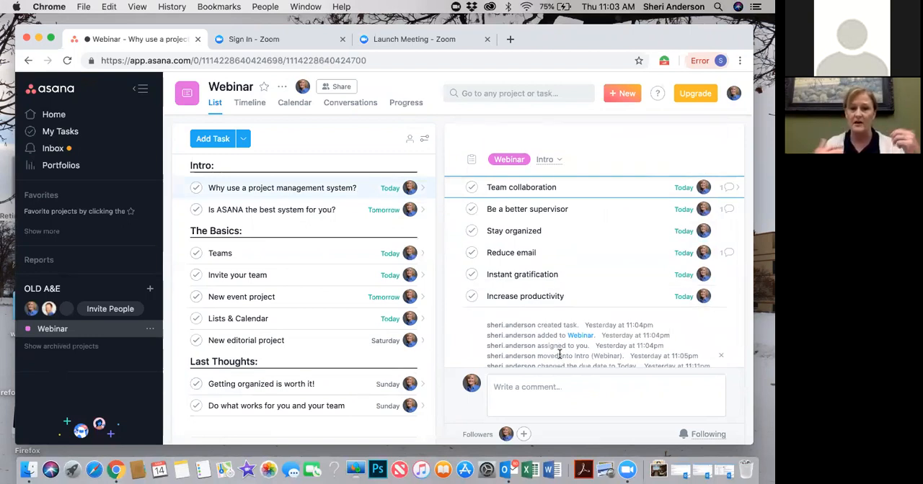
left_click(472, 188)
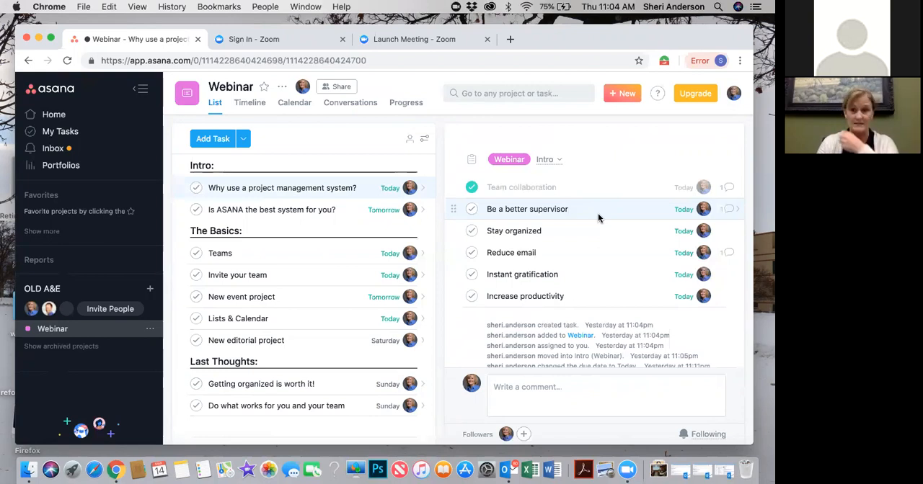
Open the Be a better supervisor subtask's details and read its comment
left_click(728, 208)
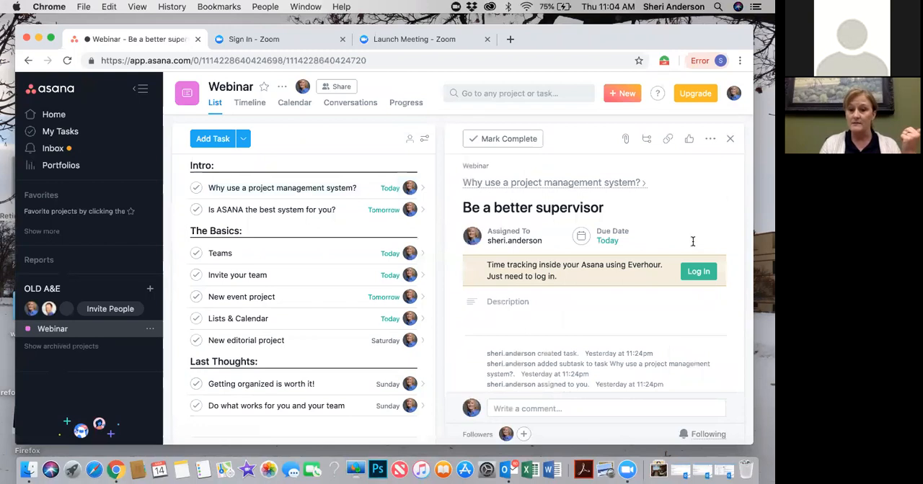
scroll(634, 317, "down", 3)
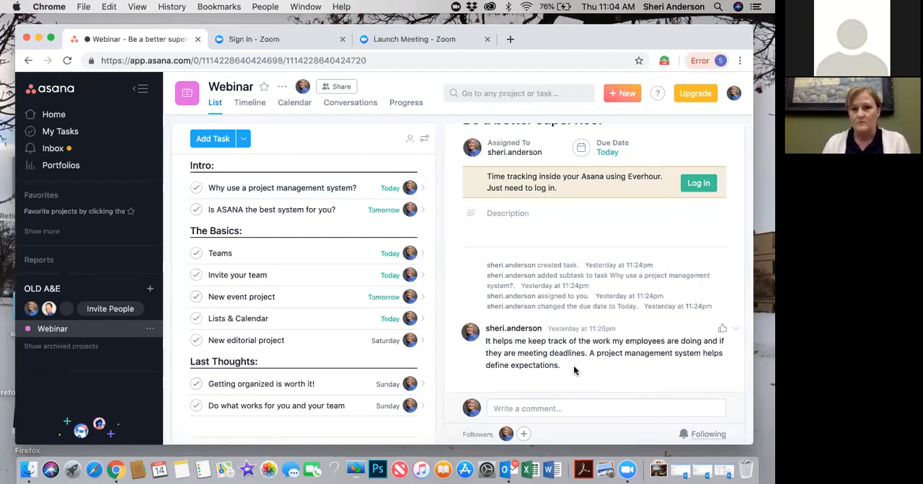
scroll(575, 371, "up", 2)
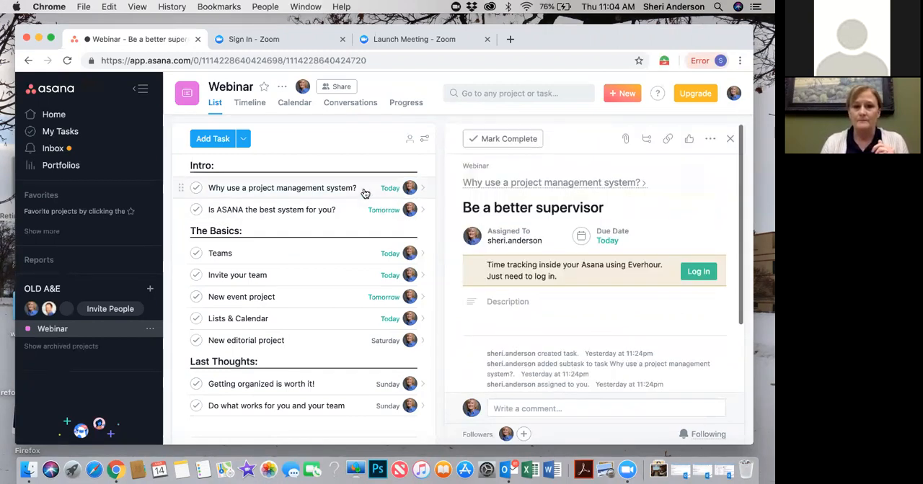
Return to the "Why use a project management system?" task and mark its Be a better supervisor subtask complete
left_click(363, 189)
scroll(664, 341, "down", 5)
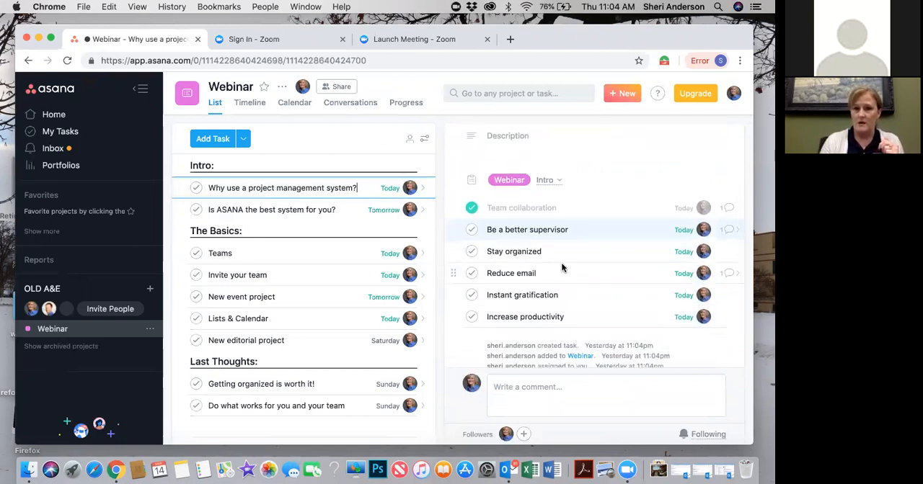
left_click(580, 229)
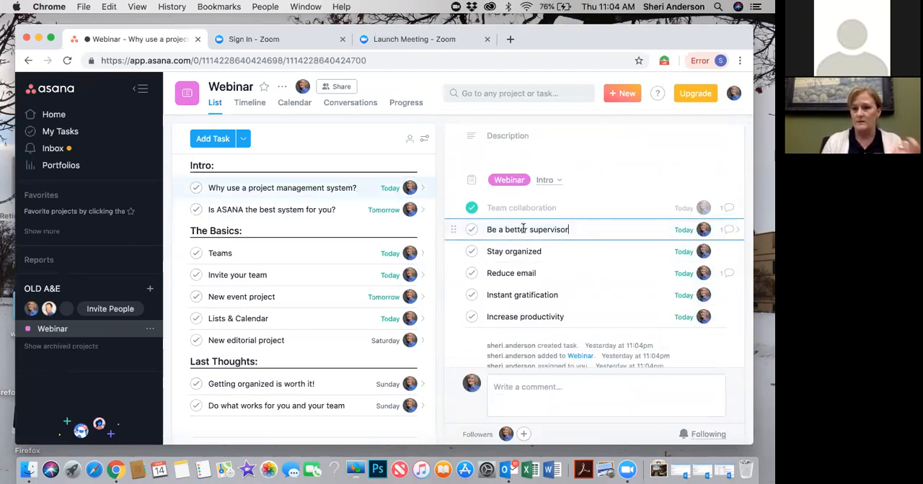
left_click(471, 228)
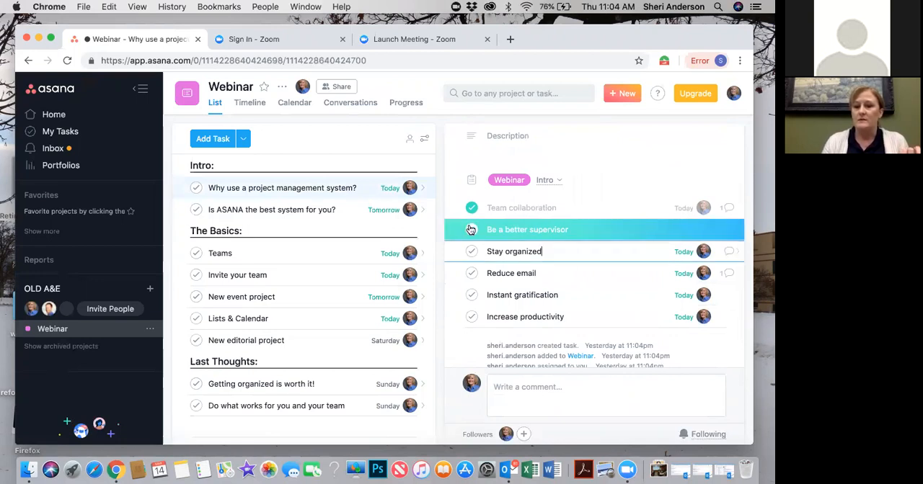
Mark the Stay organized and Reduce email subtasks complete
left_click(575, 256)
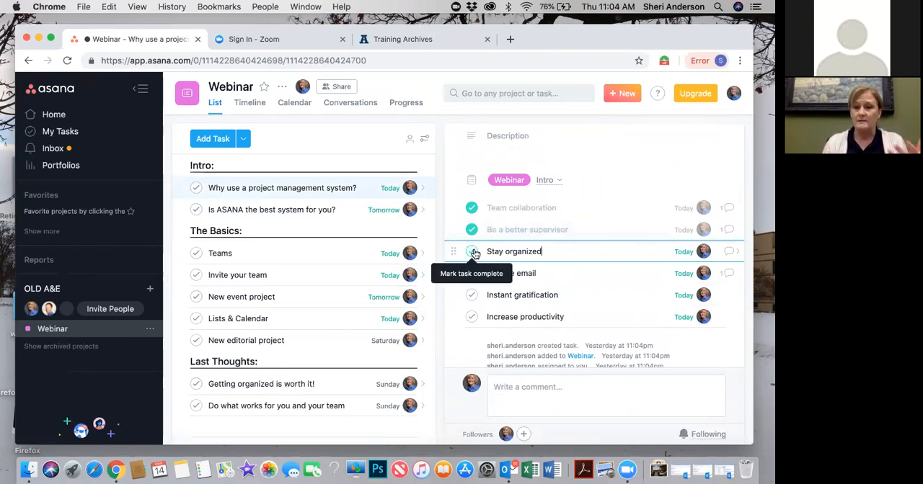
left_click(473, 252)
left_click(579, 273)
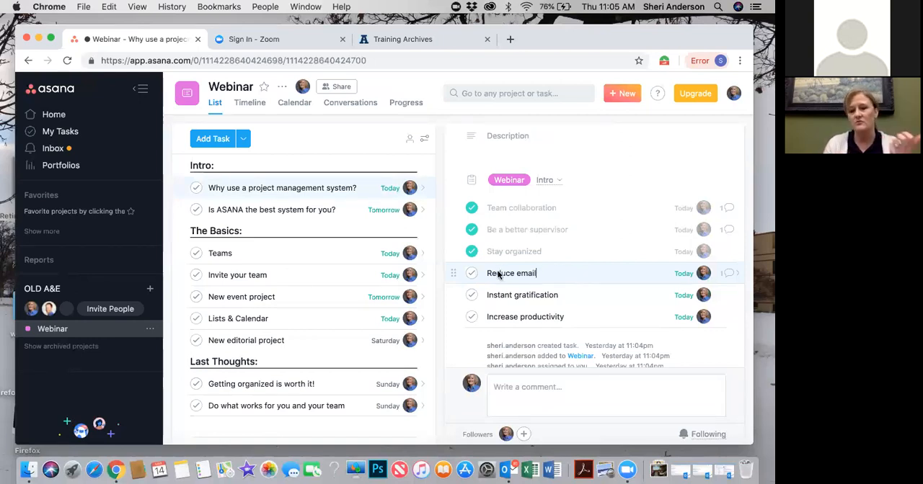
left_click(470, 273)
Mark the Instant gratification and Increase productivity subtasks complete, along with their parent task "Why use a project management system?"
left_click(573, 294)
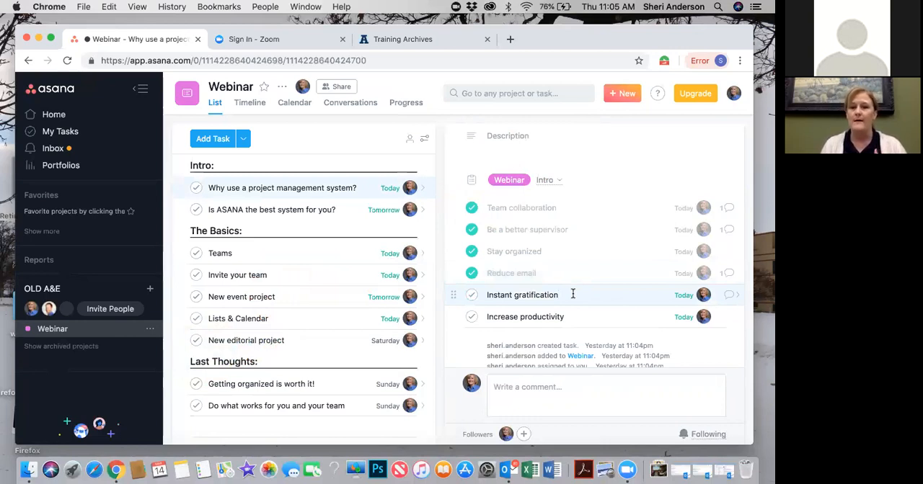
left_click(471, 295)
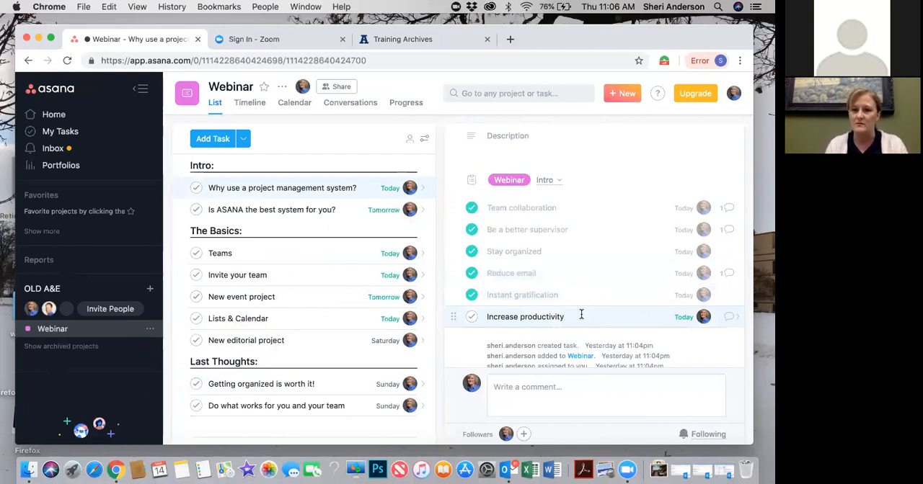
left_click(473, 318)
left_click(370, 188)
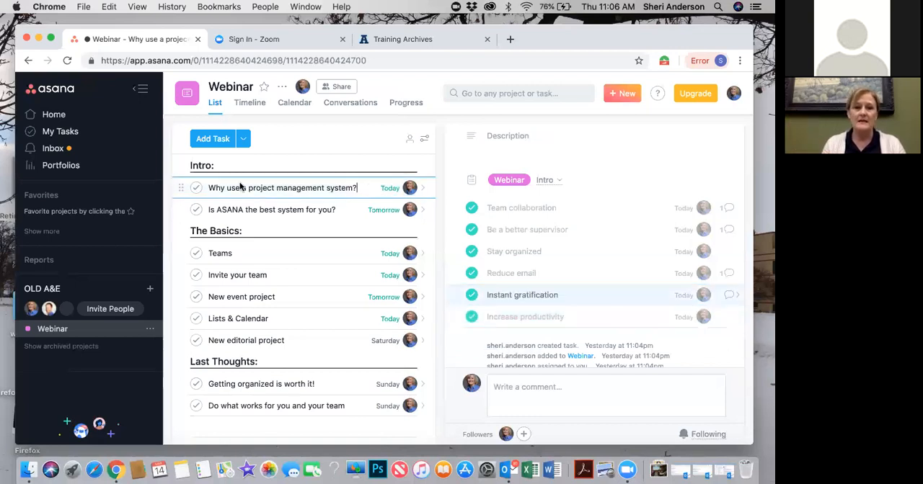
left_click(196, 189)
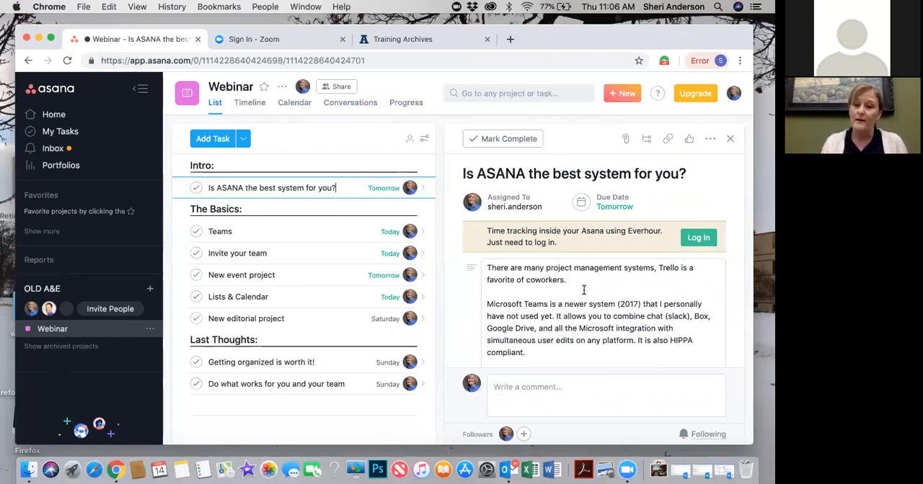
Read through the description of "Is ASANA the best system for you?" and mark its Works for us subtask complete
scroll(584, 290, "down", 2)
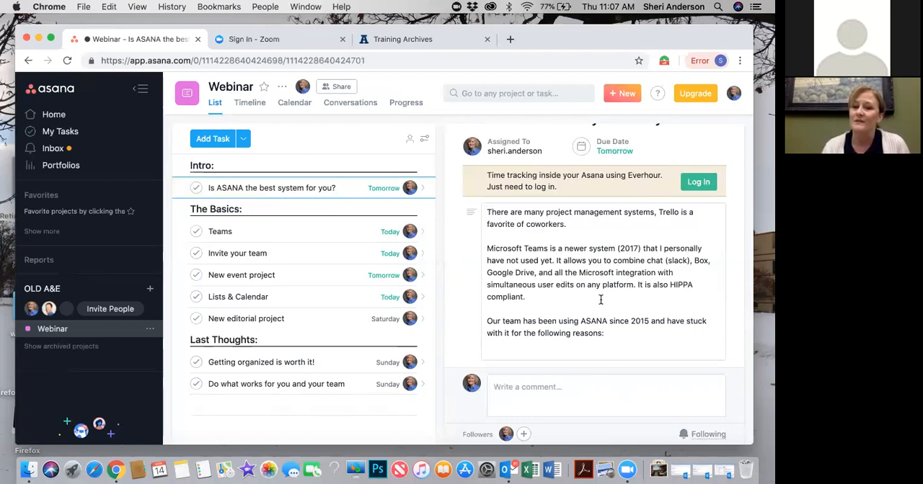
scroll(600, 300, "down", 2)
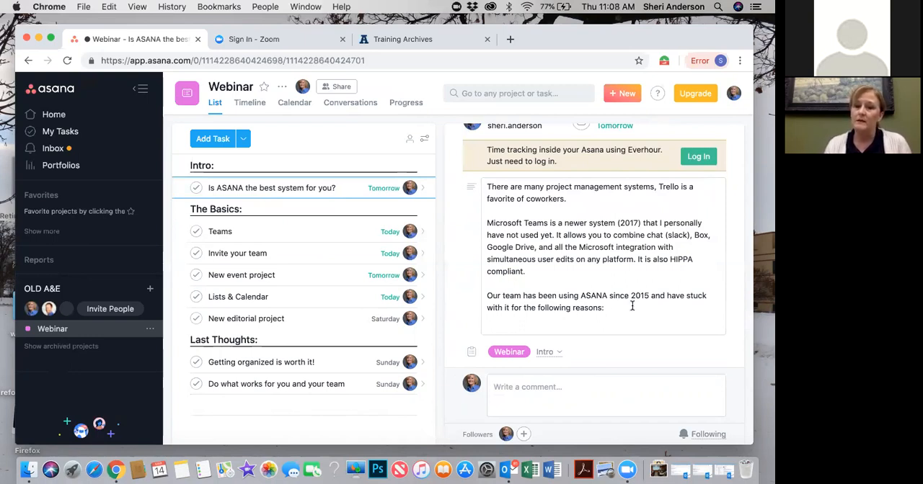
scroll(631, 306, "down", 5)
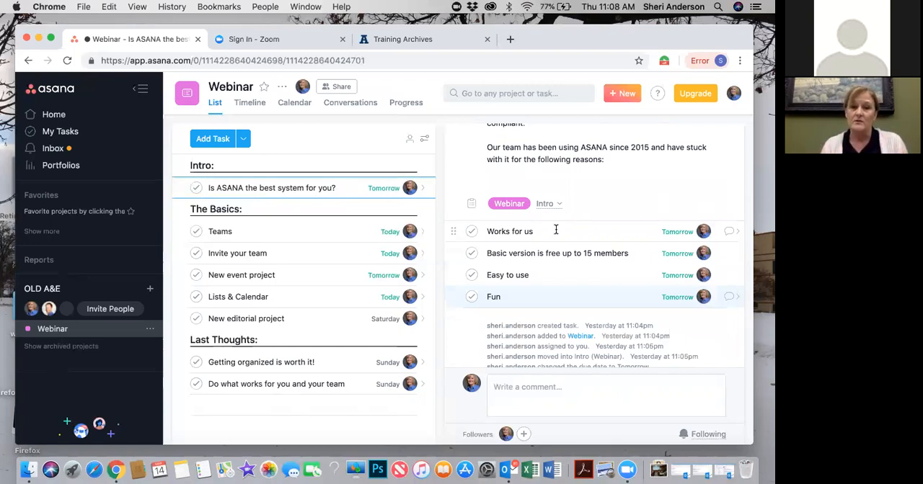
left_click(473, 230)
left_click(473, 231)
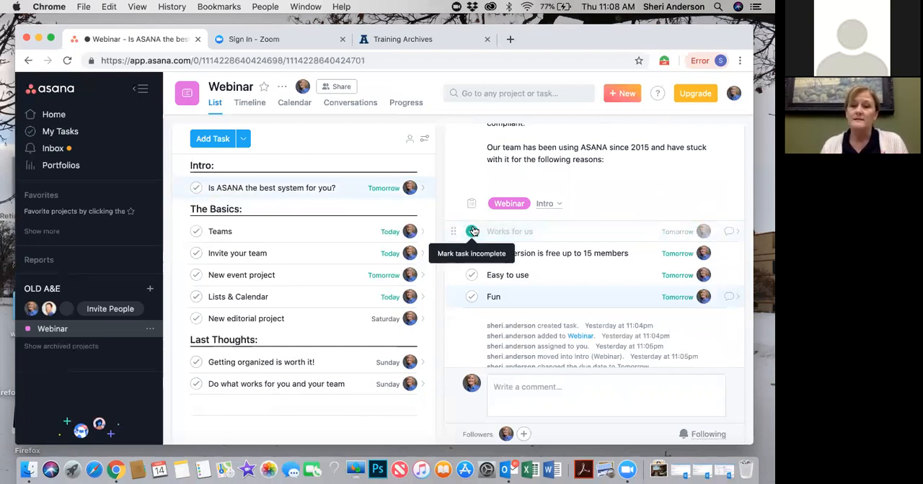
Mark the subtasks "Basic version is free up to 15 members", Easy to use and Fun complete, plus their parent task
left_click(644, 254)
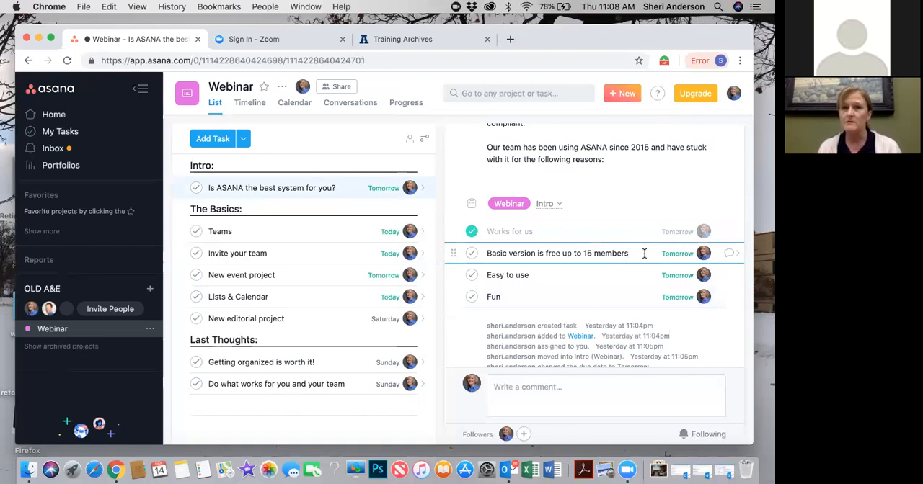
left_click(473, 255)
left_click(472, 255)
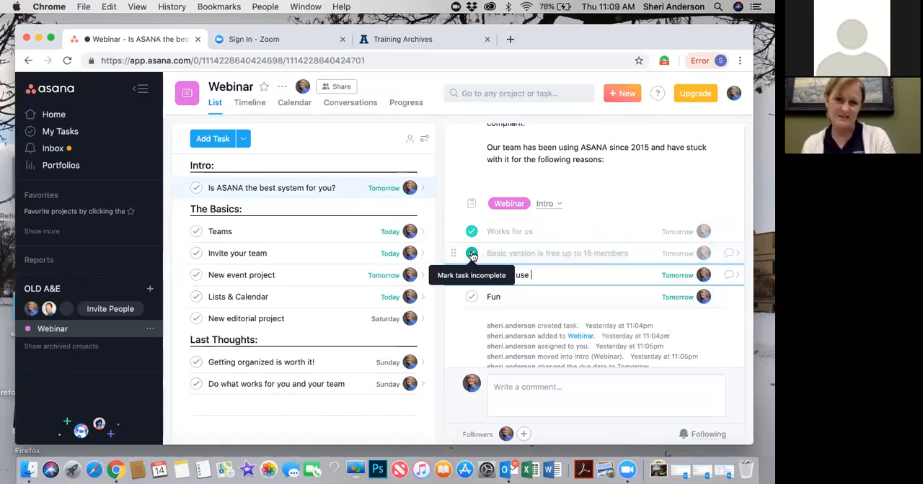
left_click(471, 275)
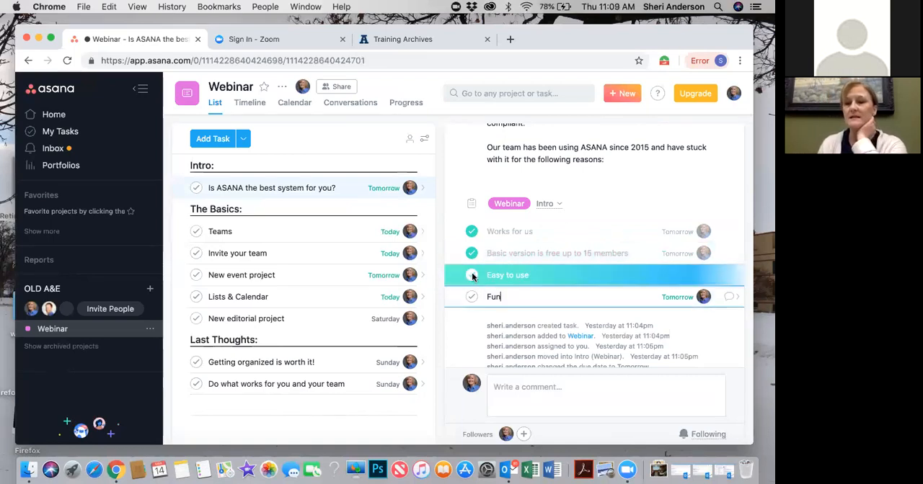
left_click(470, 296)
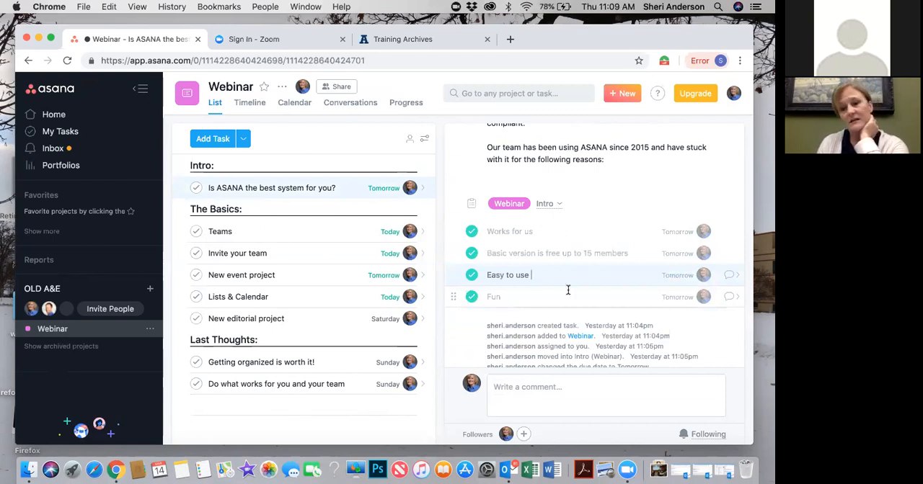
left_click(470, 274)
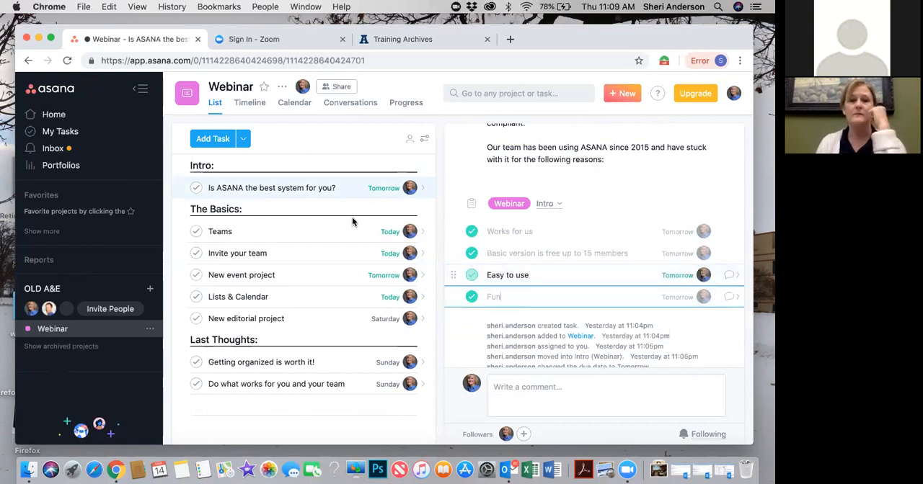
left_click(196, 187)
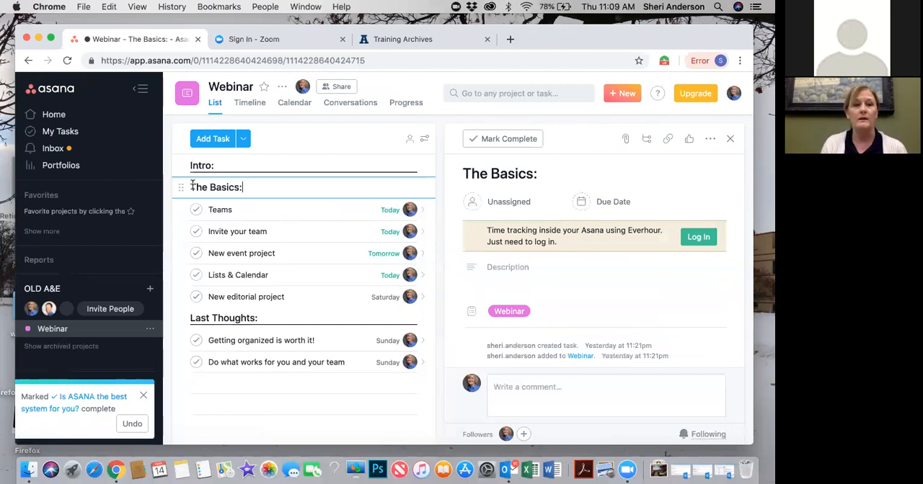
Move the browser window slightly lower on the desktop and browse the workspaces listed for the account
left_click_drag(55, 27, 49, 61)
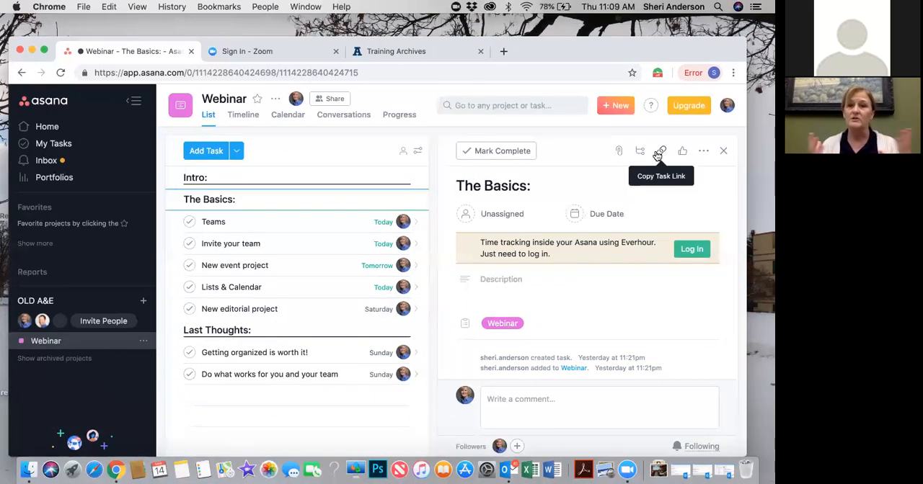
left_click(727, 106)
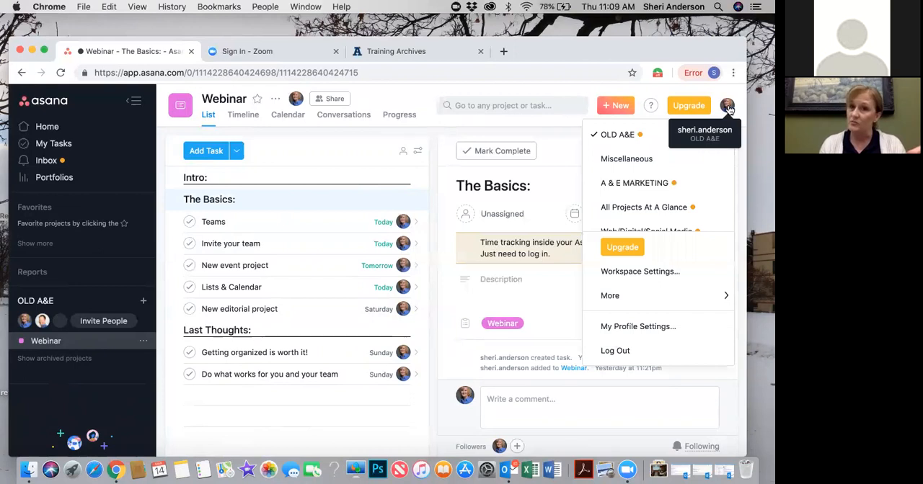
scroll(661, 206, "down", 3)
scroll(661, 206, "up", 3)
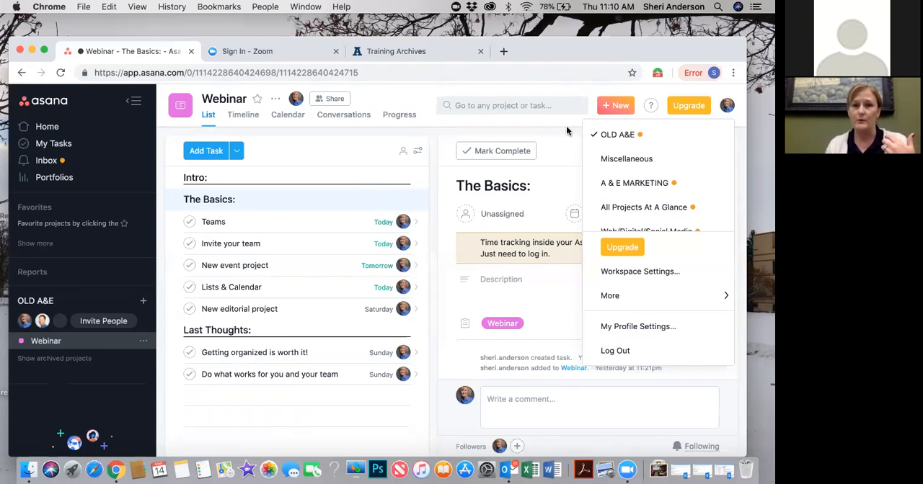
Open the Teams task under The Basics, review its description, and mark the task complete
left_click(277, 222)
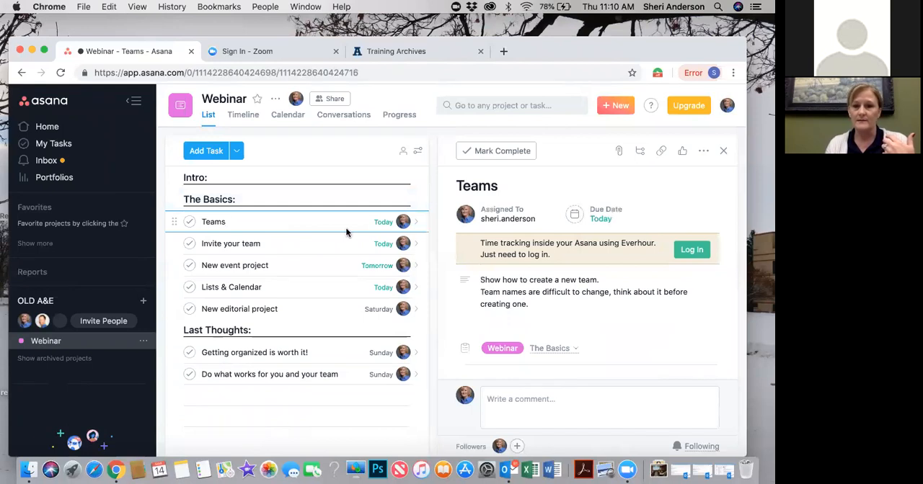
scroll(543, 310, "down", 2)
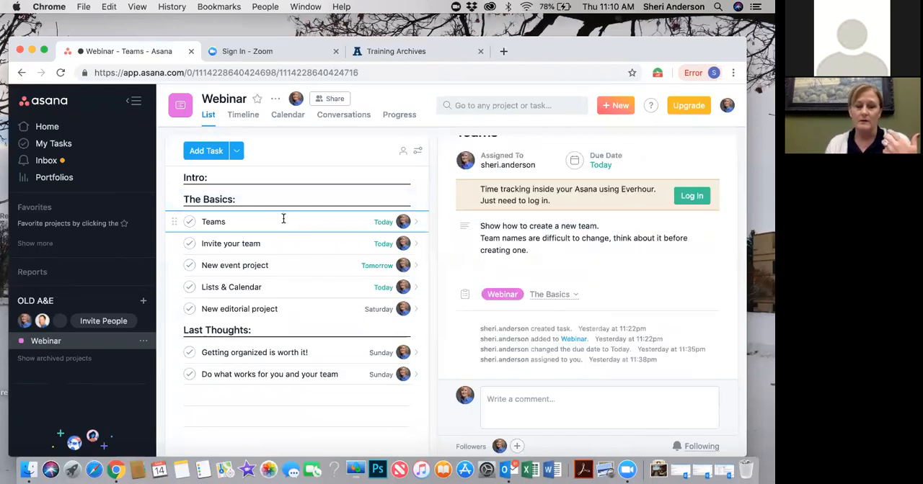
left_click(191, 225)
left_click(191, 225)
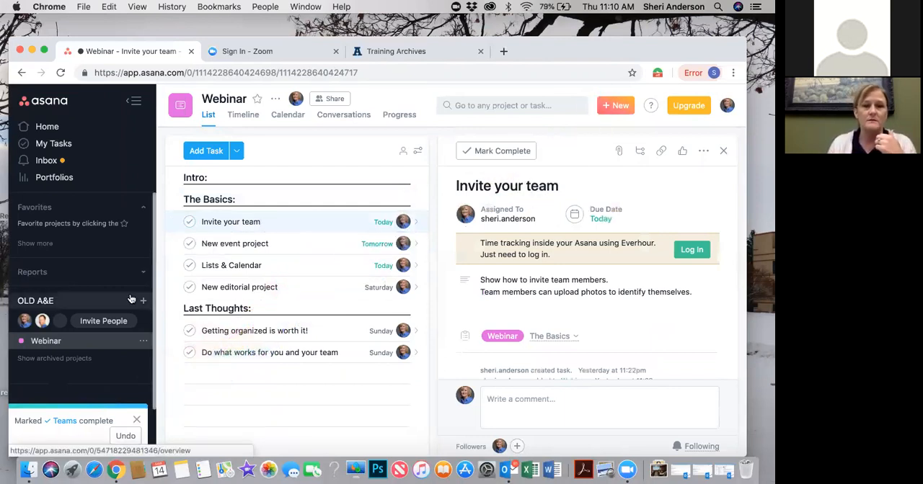
Invite a new member to the OLD A&E workspace using the colleague's e-mail address
scroll(113, 287, "down", 2)
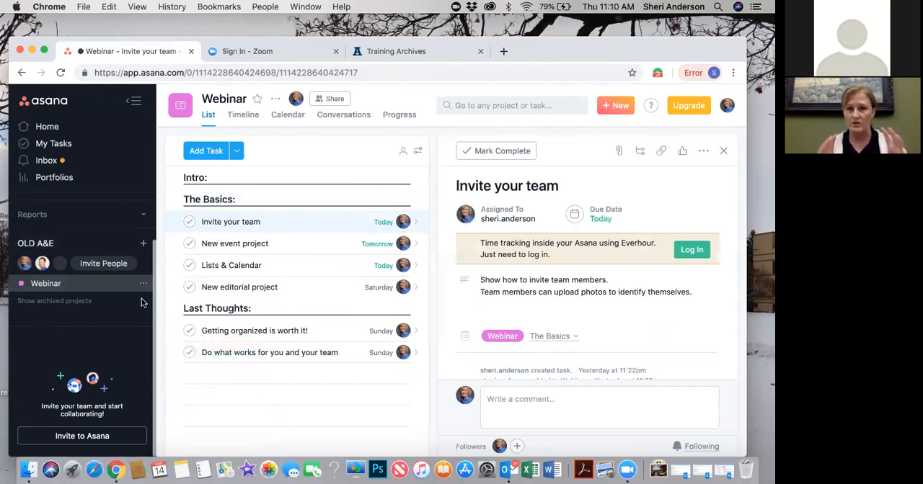
left_click(103, 265)
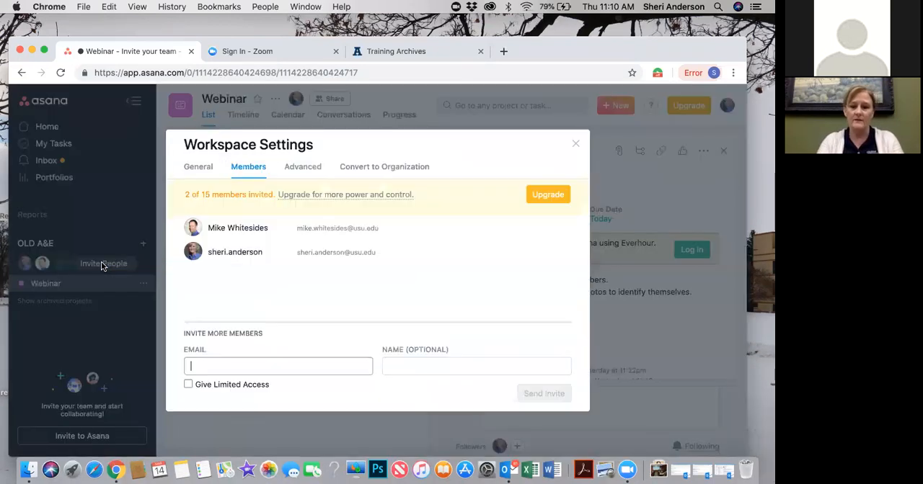
left_click(227, 360)
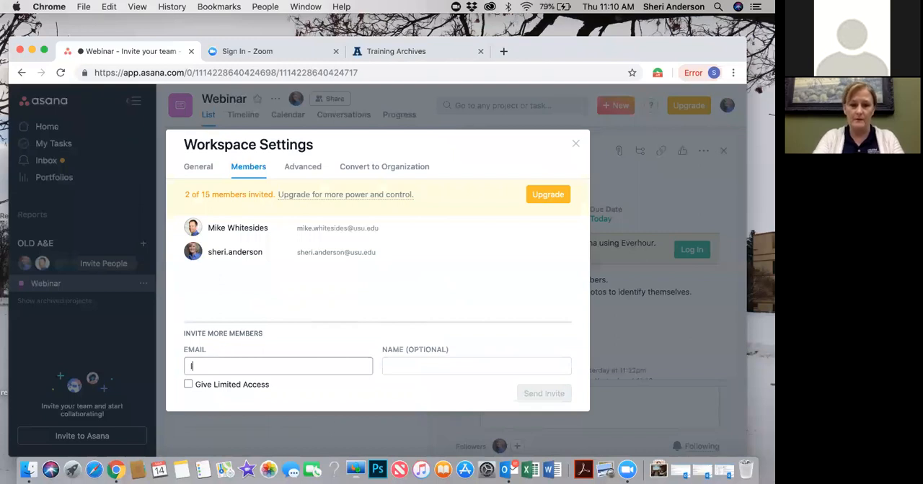
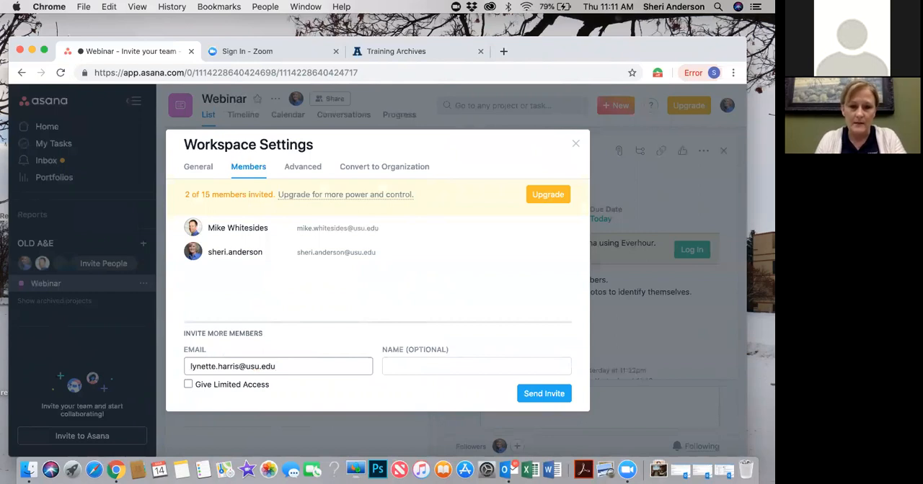
left_click(539, 394)
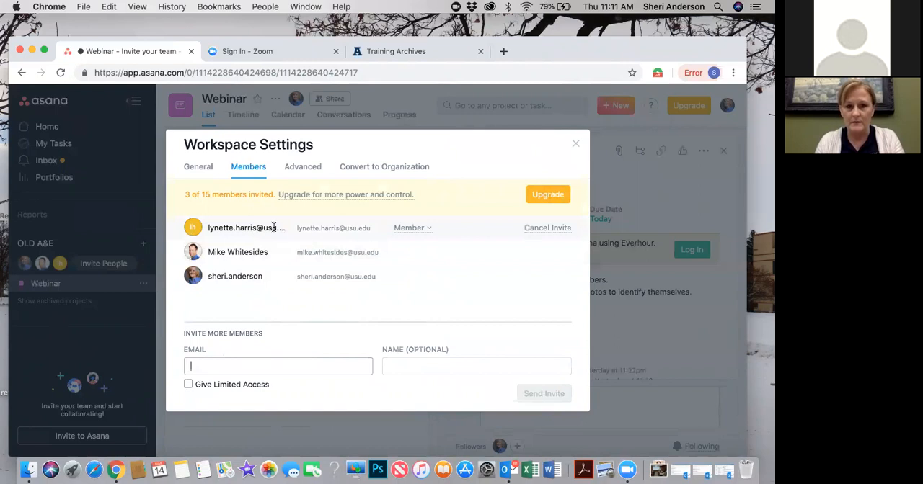
Invite a second colleague to the OLD A&E workspace by e-mail and close the workspace settings
left_click(224, 365)
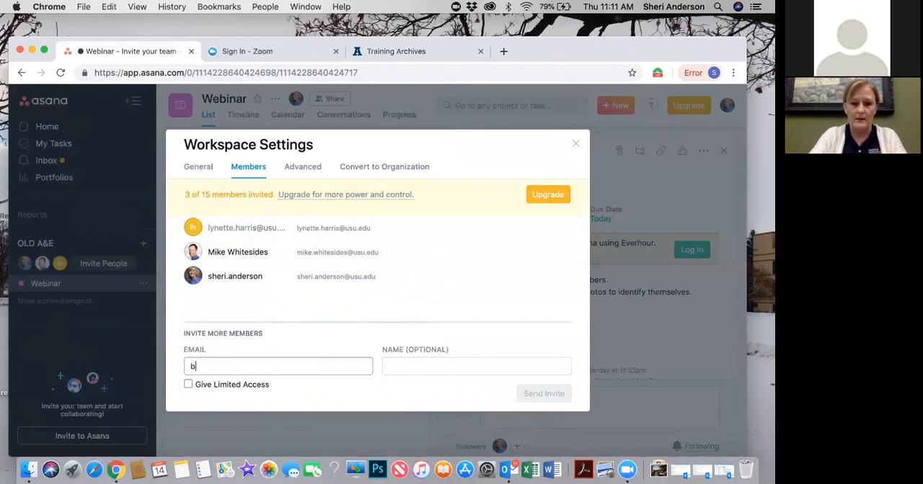
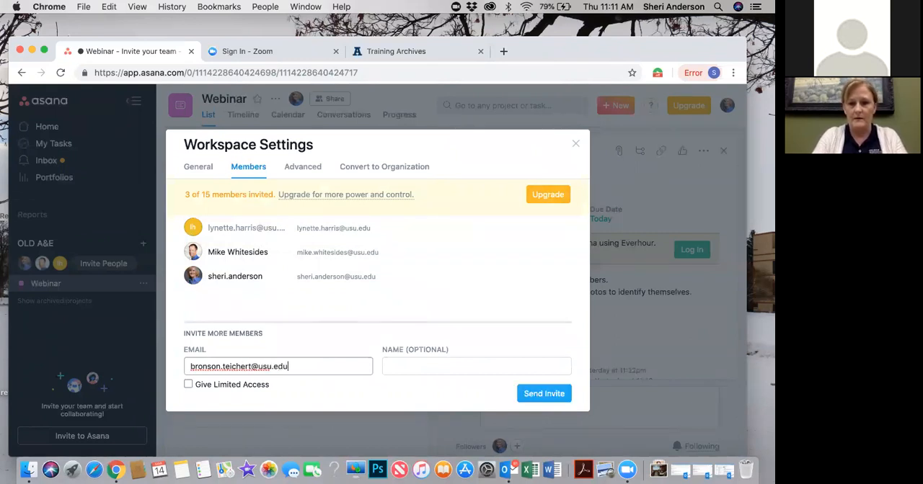
left_click(530, 397)
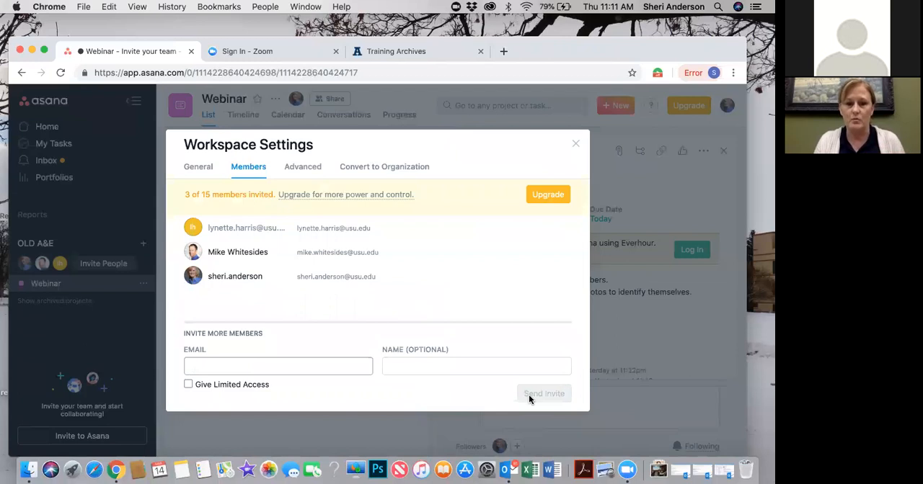
left_click(575, 142)
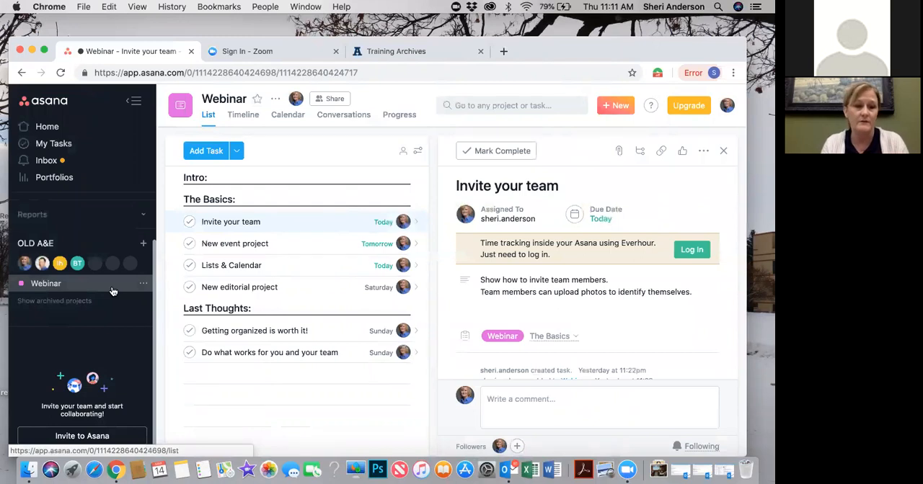
Mark the "Invite your team" task under The Basics complete
left_click(274, 224)
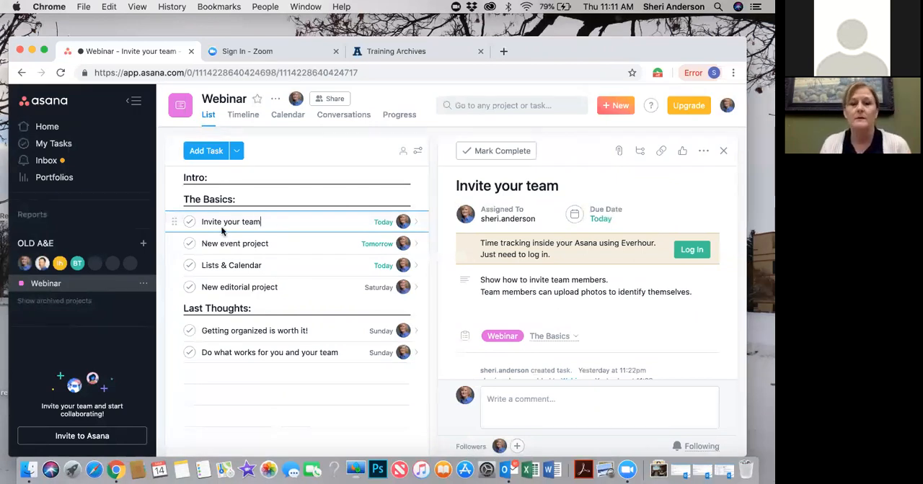
left_click(187, 222)
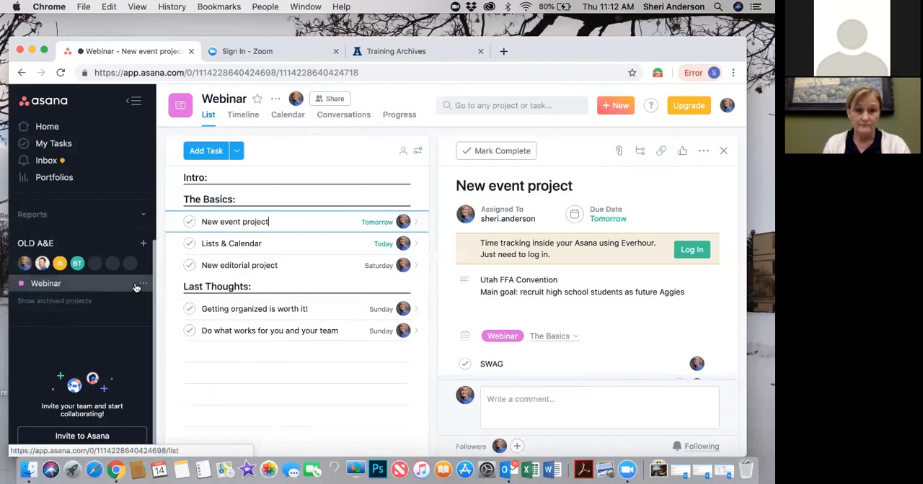
Start a blank project in the OLD A&E workspace and name it "Utah FFA Convention"
left_click(143, 246)
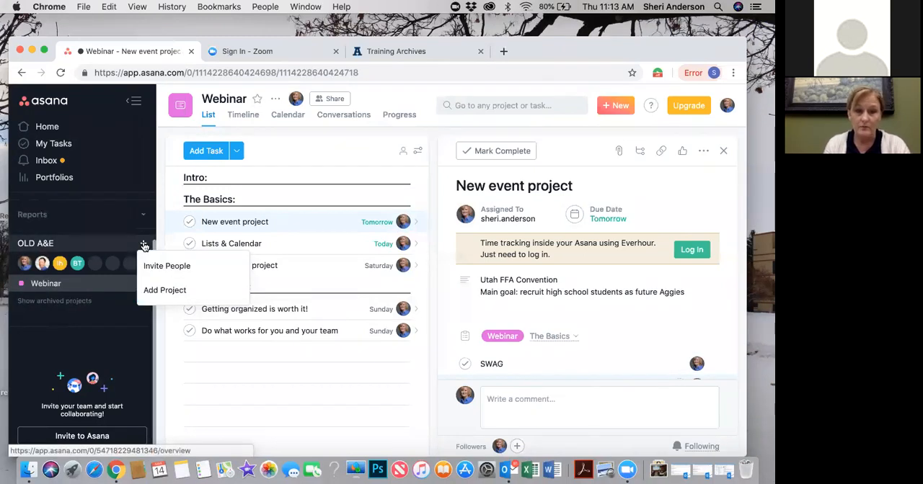
left_click(180, 292)
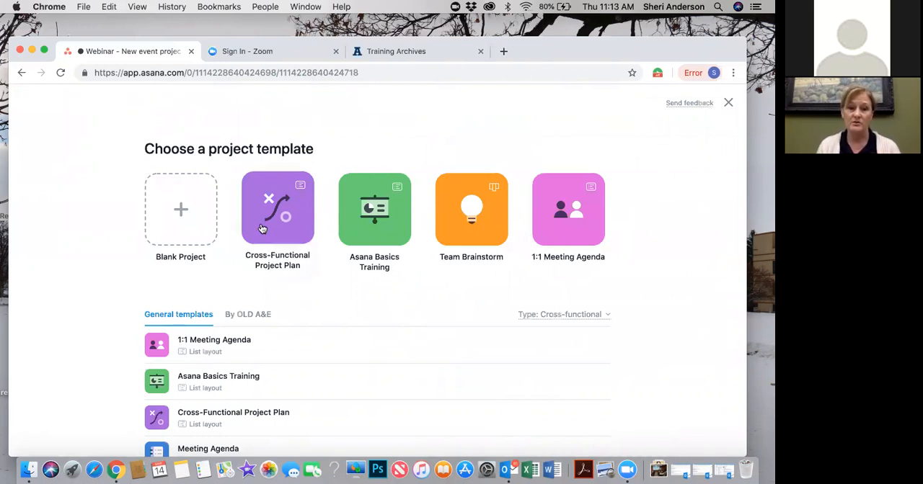
left_click(181, 209)
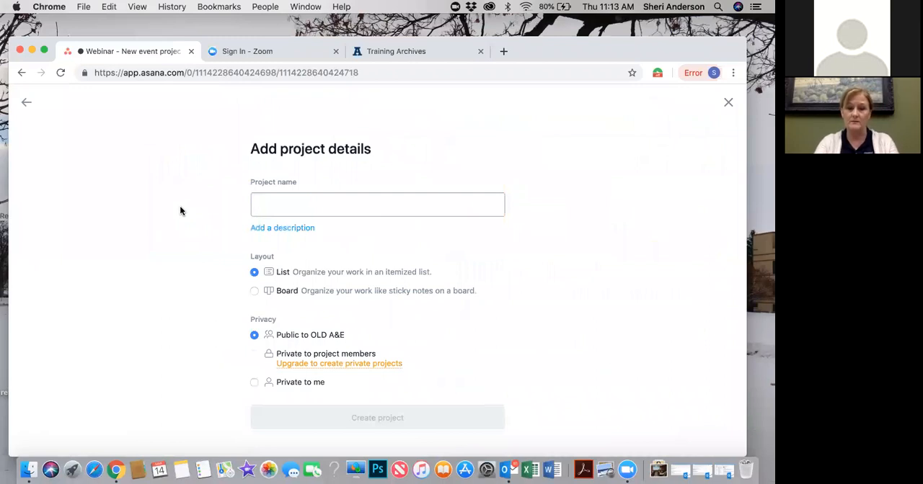
type("Utah F")
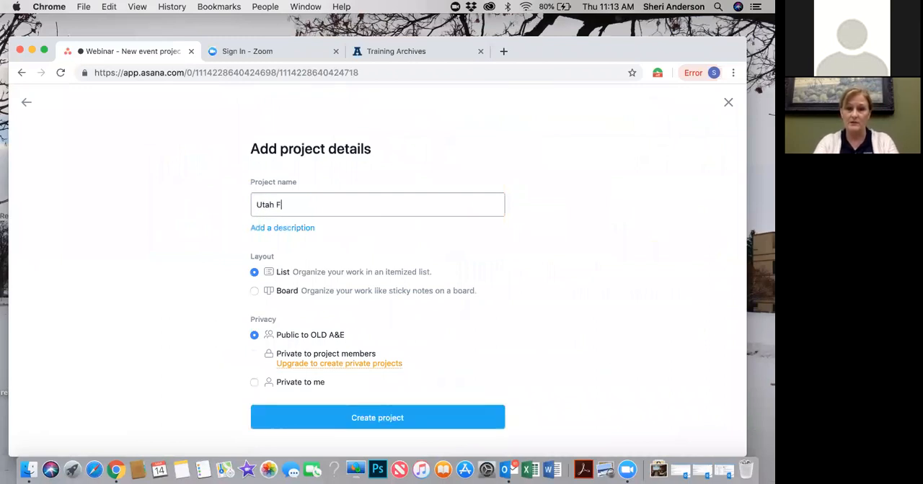
type("FA Conven")
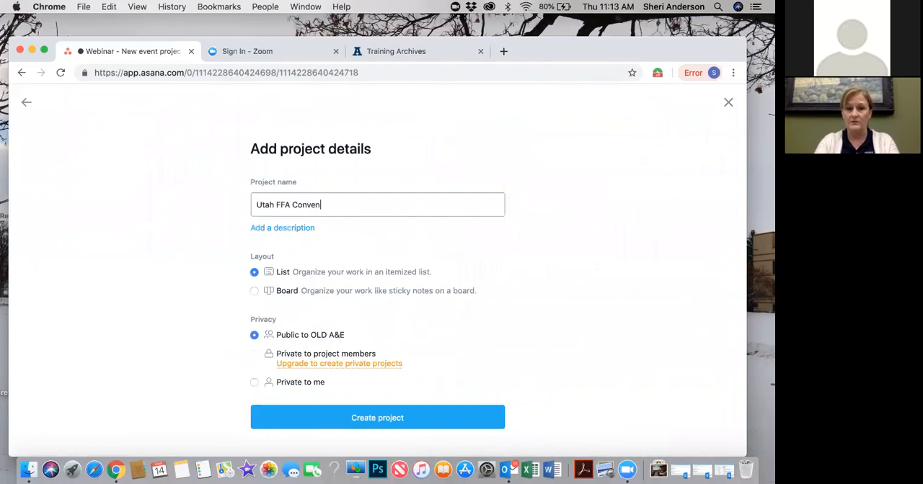
type("tion")
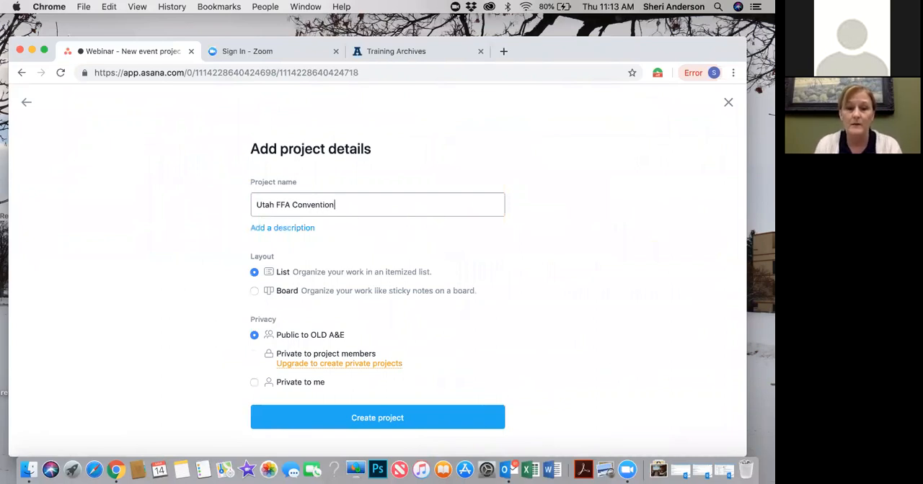
Add the project description "Utah FFA members at USU."
left_click(286, 229)
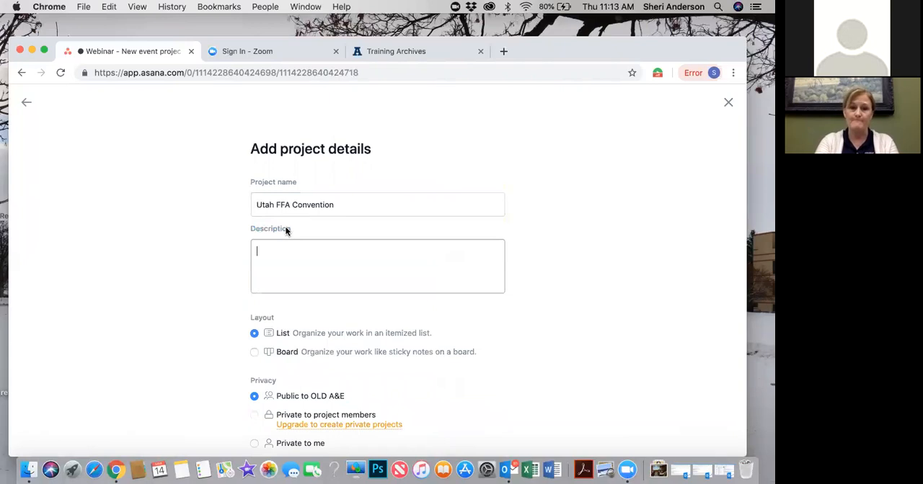
type("Utah FFA members at USU")
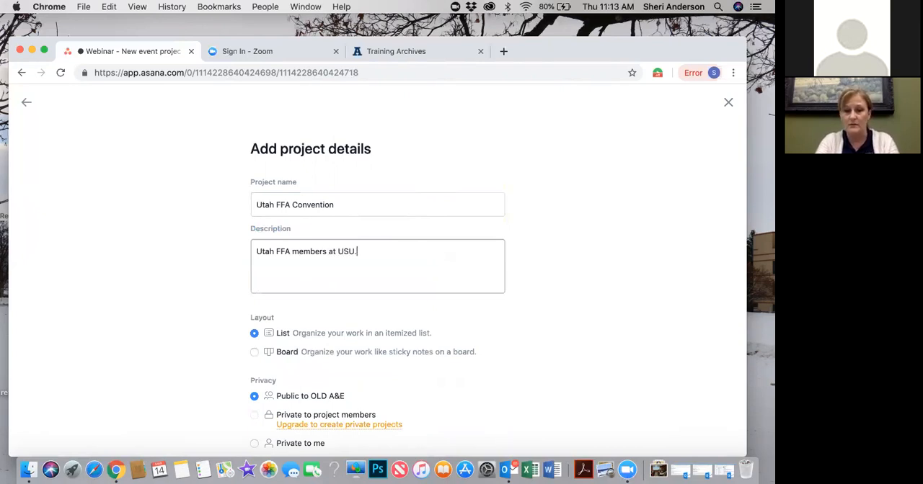
type(".")
Set the project layout to Board and create the project
scroll(466, 324, "down", 2)
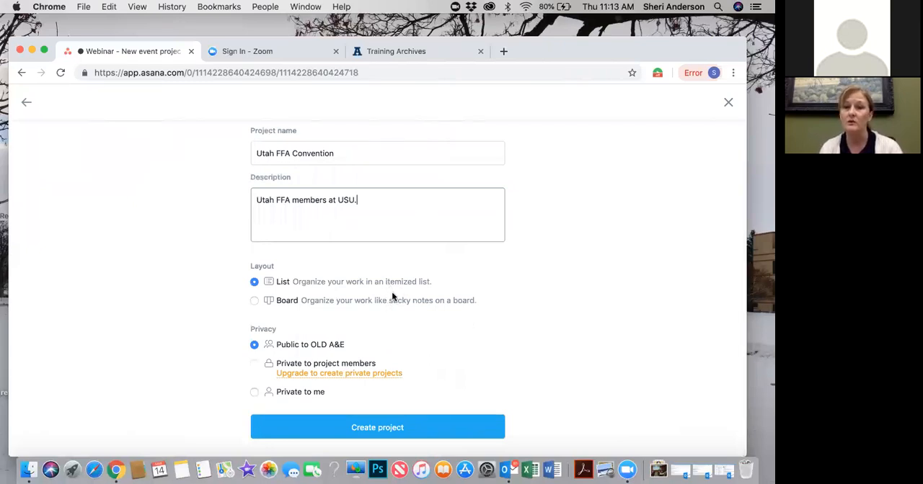
left_click(254, 301)
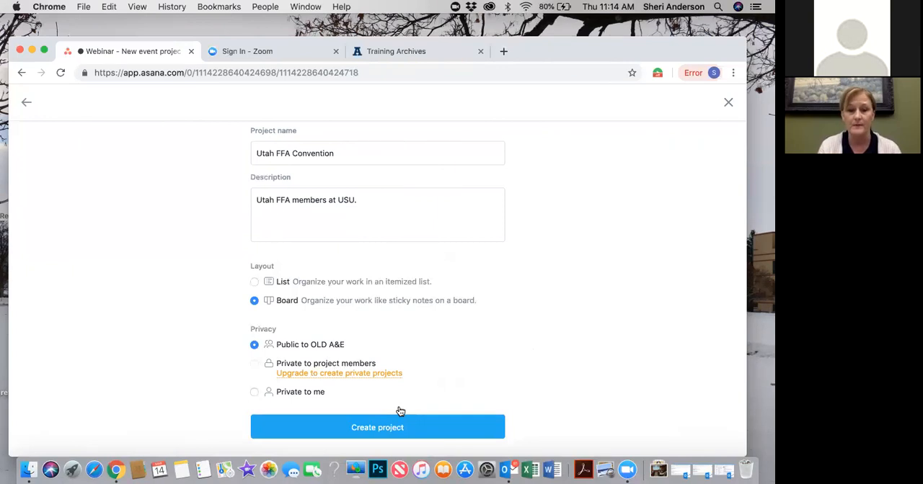
left_click(377, 428)
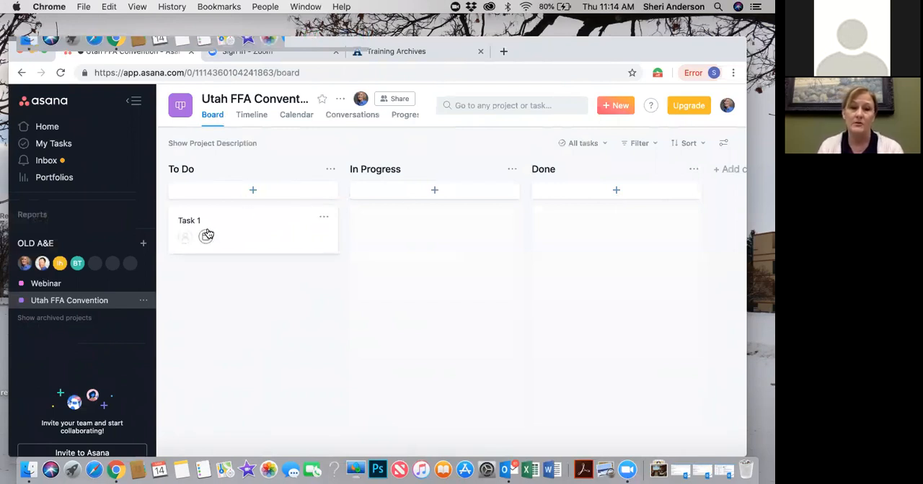
Add a task named "Purchase event SWAG" to the To Do column
left_click(255, 192)
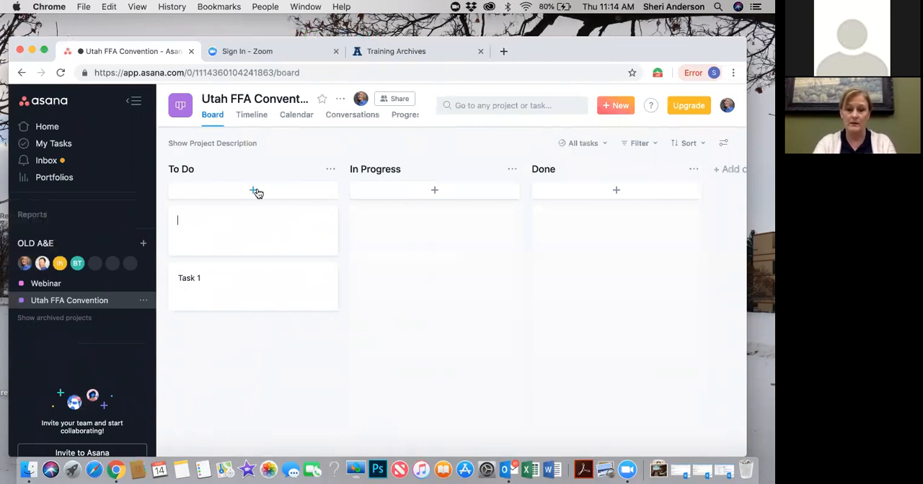
type("Purc")
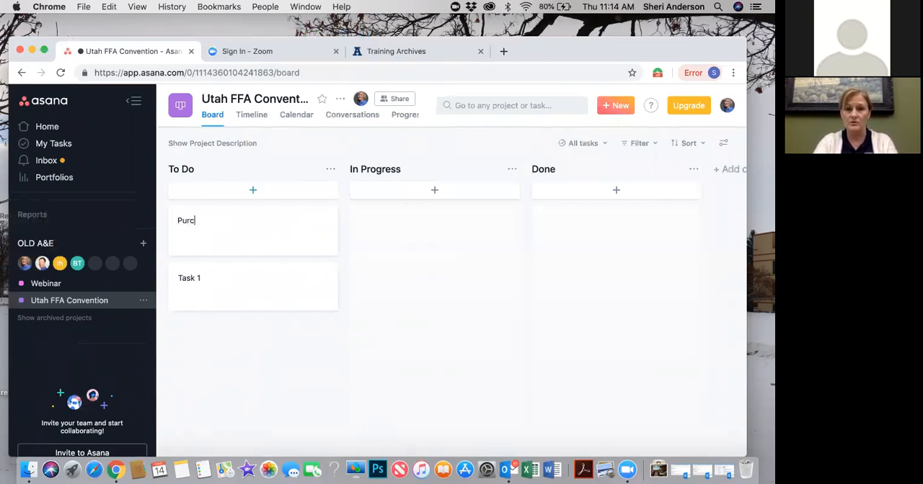
type("hase even")
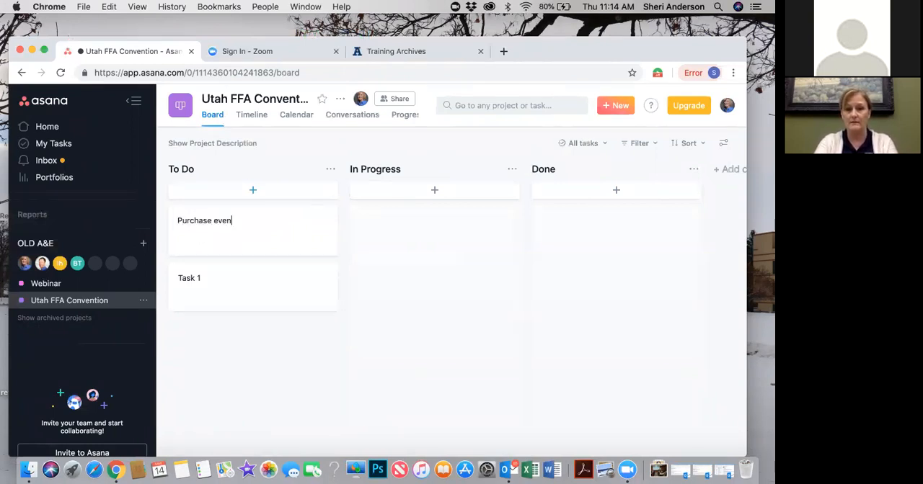
type("t SWAG")
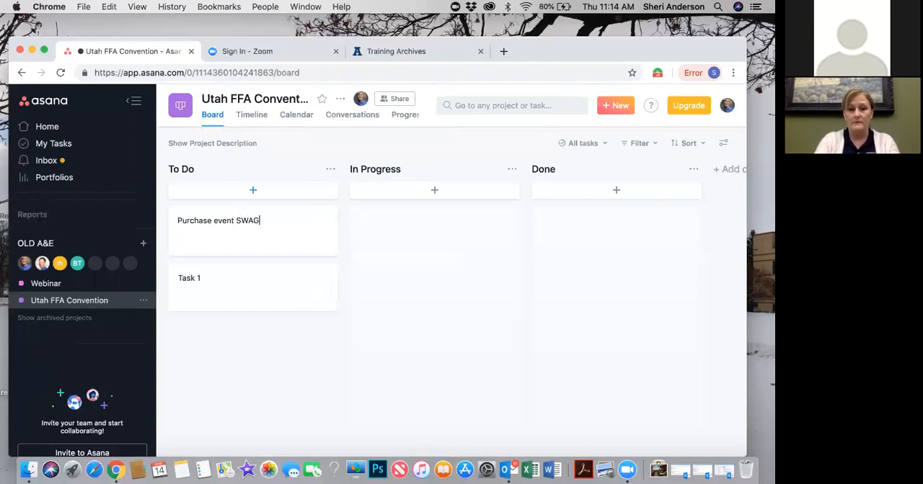
Open Task 1, assign it to the second listed workspace member, and enter placeholder dots as its description
left_click(236, 281)
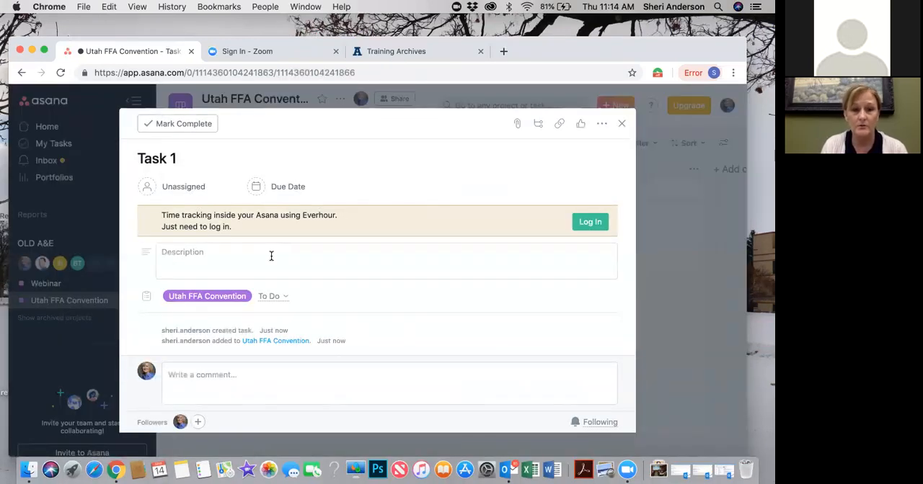
left_click(149, 186)
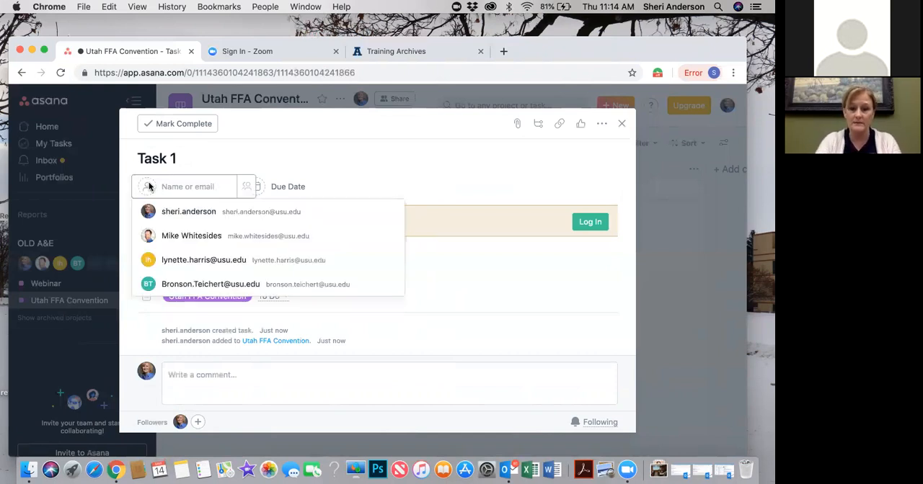
left_click(193, 236)
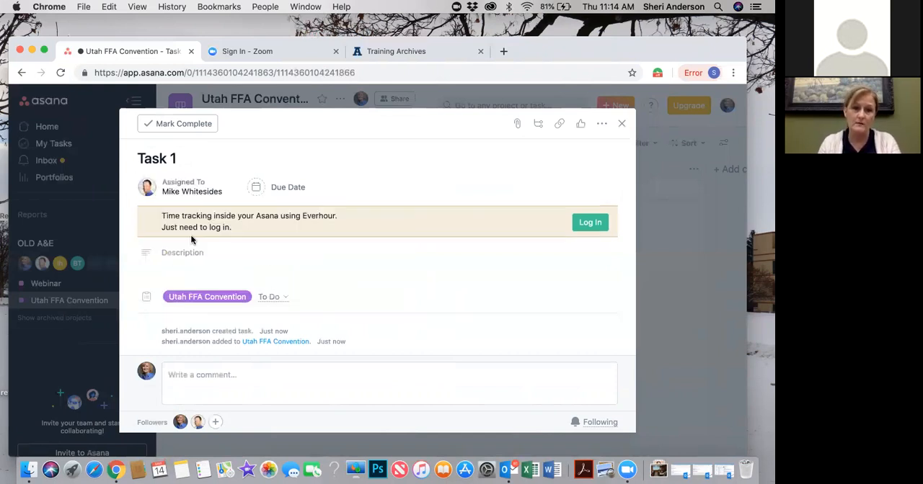
left_click(190, 253)
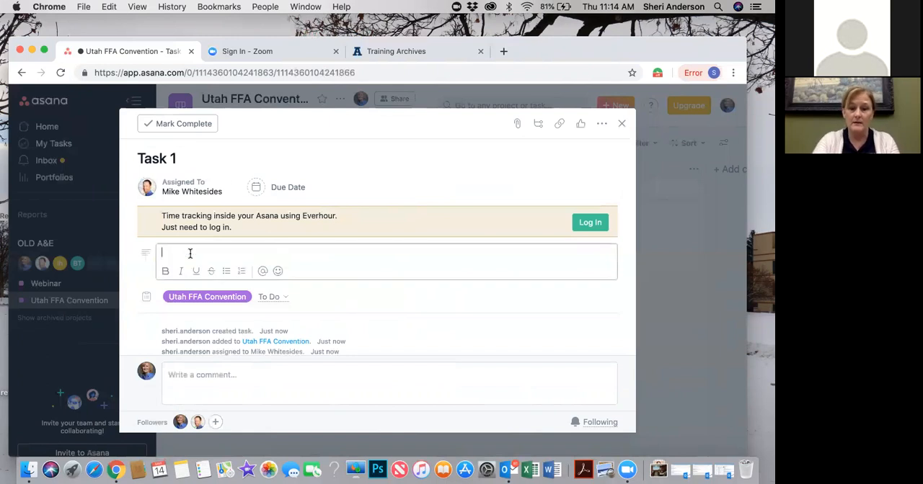
type("..")
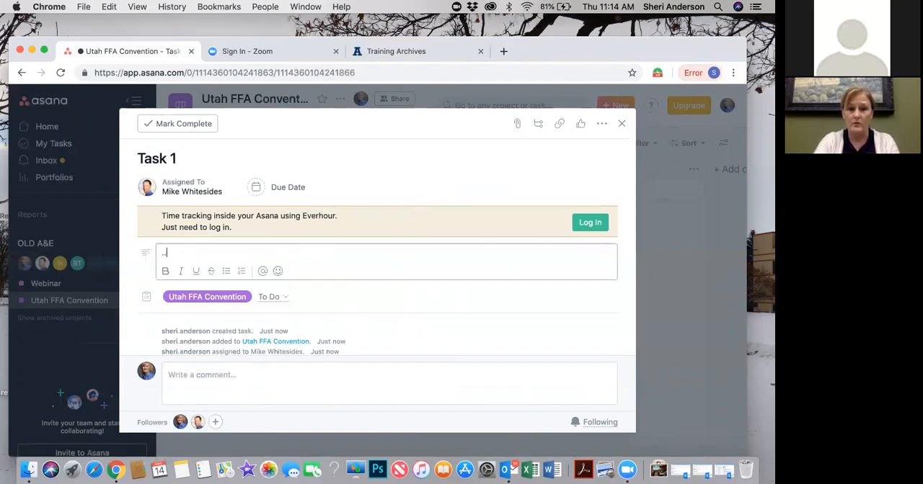
type("... bag")
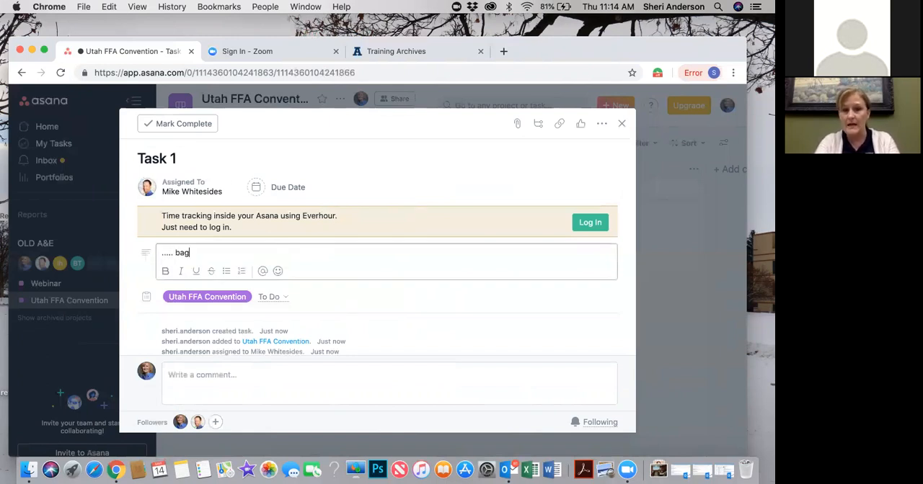
type("s, totes.")
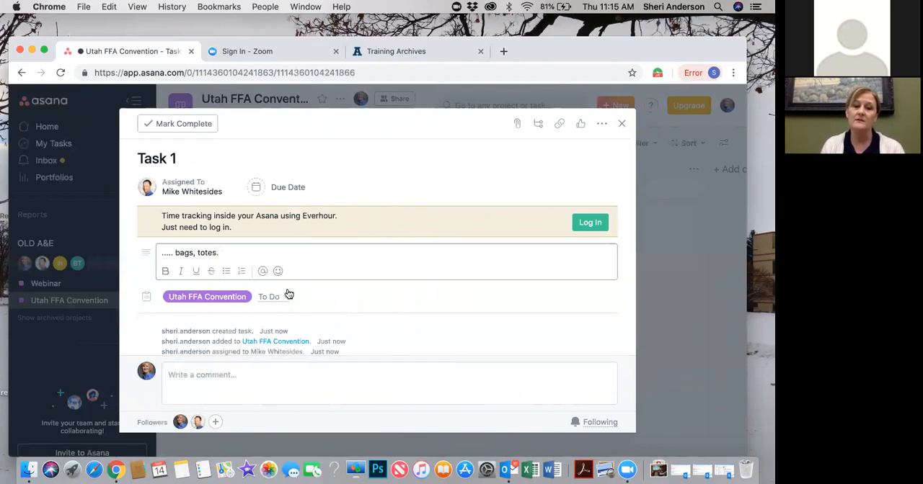
Add "bags, totes." to Task 1's description, set its due date to March 28, and close the task
left_click(271, 189)
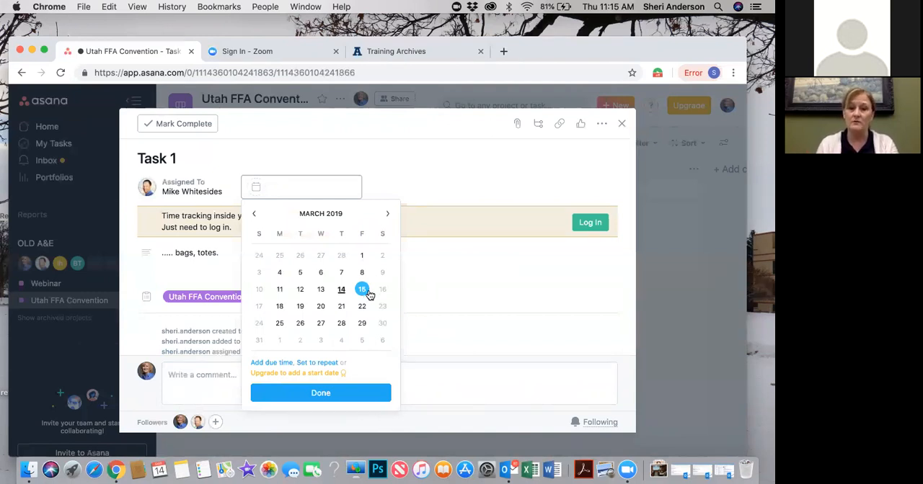
left_click(342, 324)
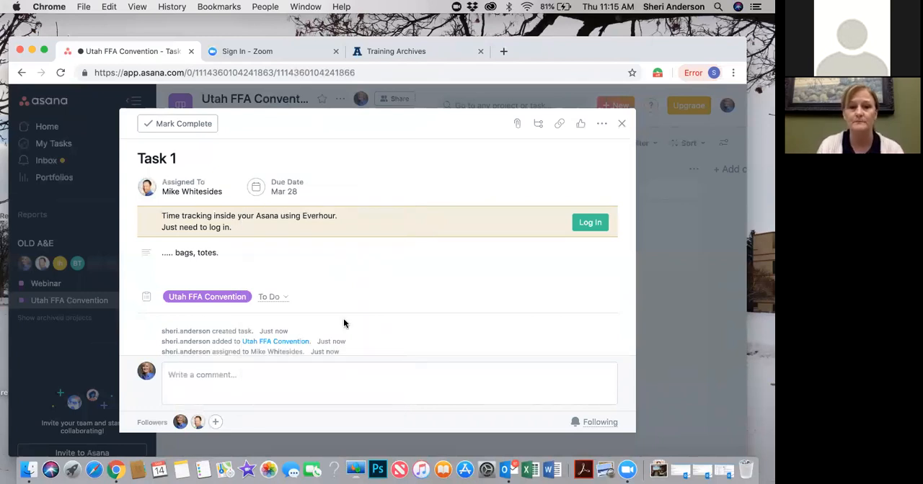
scroll(472, 266, "down", 1)
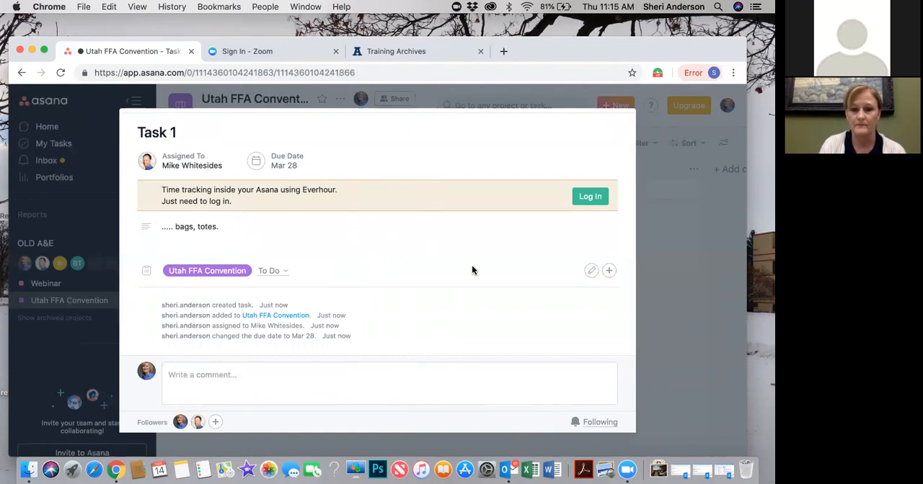
scroll(473, 270, "up", 1)
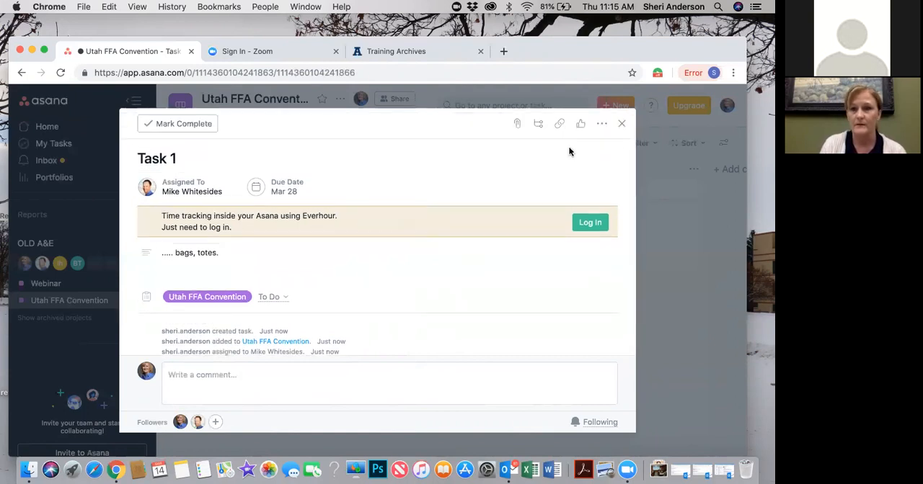
left_click(623, 125)
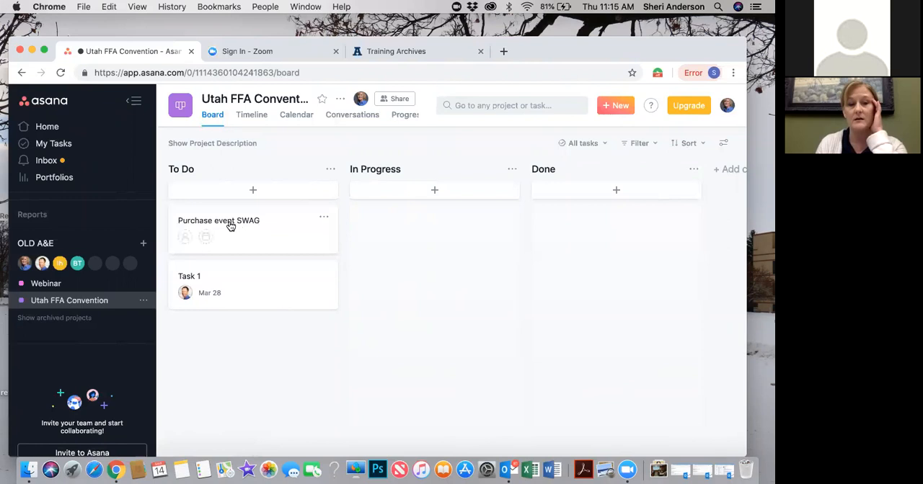
Assign the Purchase event SWAG task to the signed-in account holder and set its due date to April 26, 2019
left_click(187, 238)
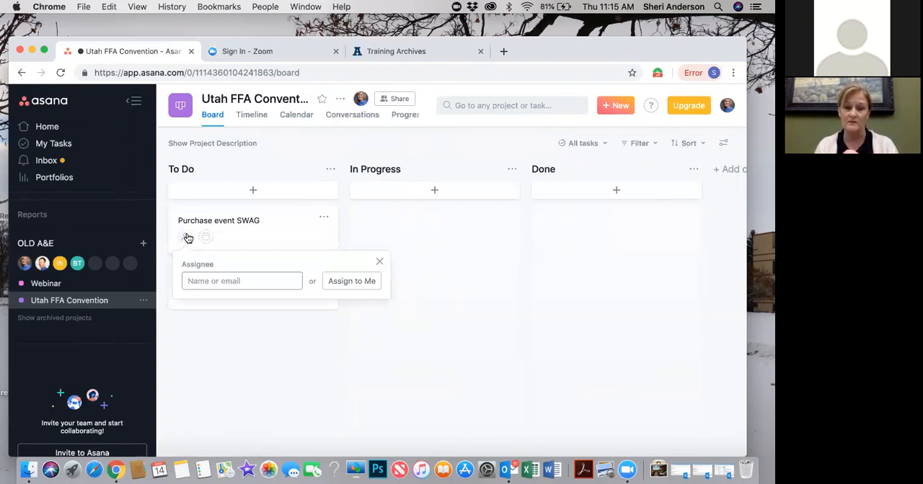
type("sher")
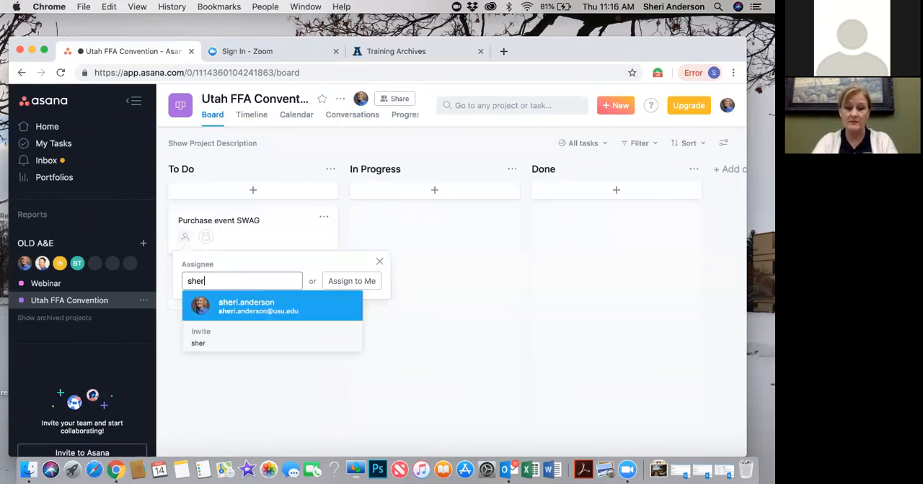
key("Return")
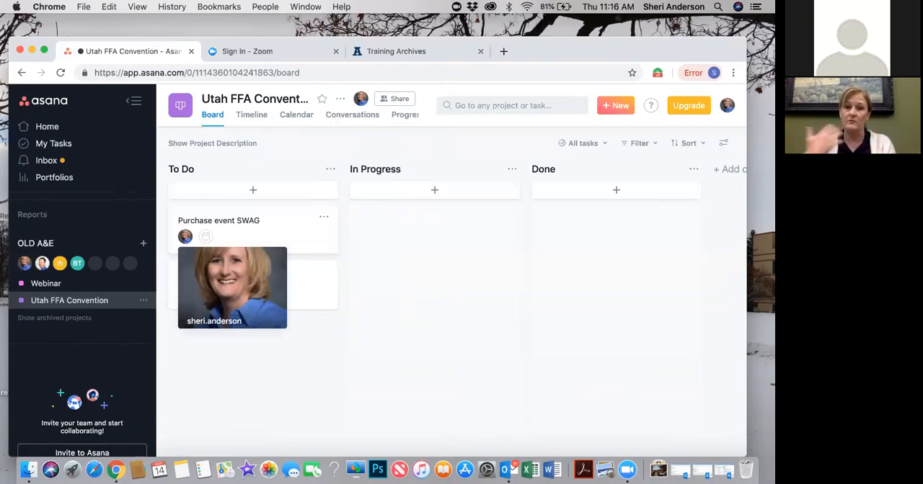
left_click(207, 238)
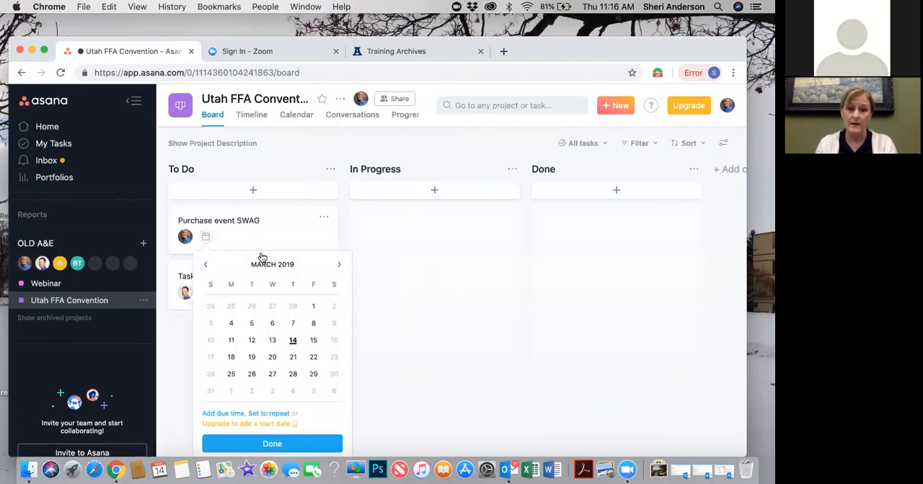
left_click(341, 267)
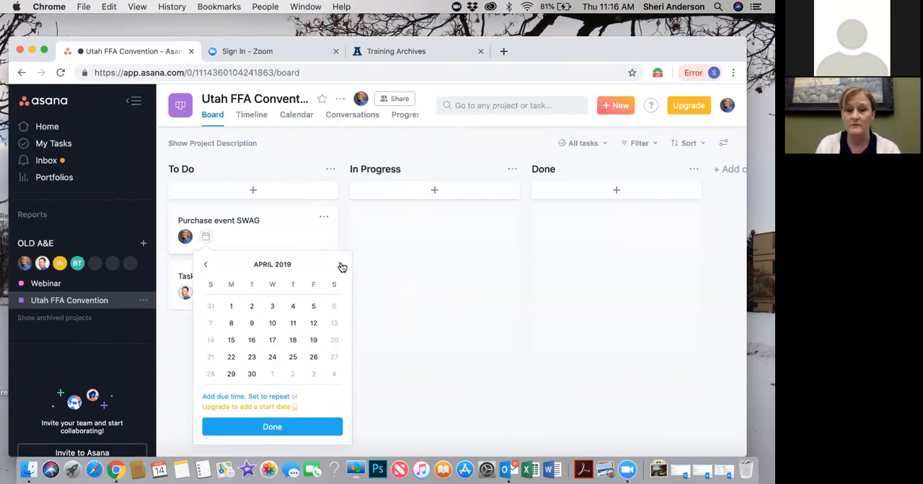
left_click(313, 357)
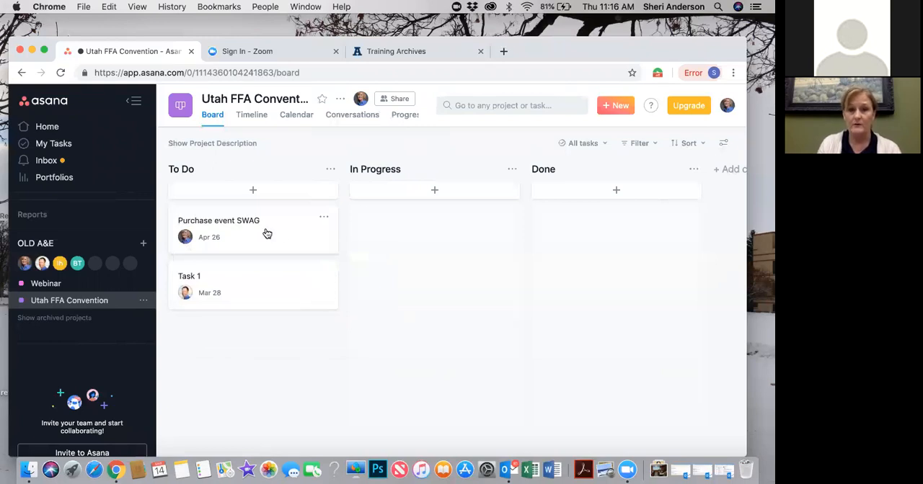
Move the Purchase event SWAG card to In Progress and the Task 1 card to Done
left_click_drag(305, 227, 459, 238)
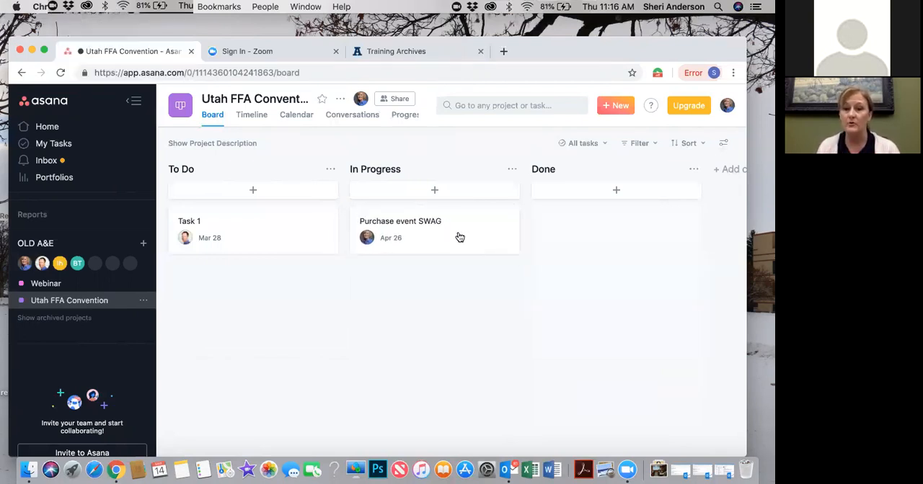
left_click_drag(322, 218, 623, 235)
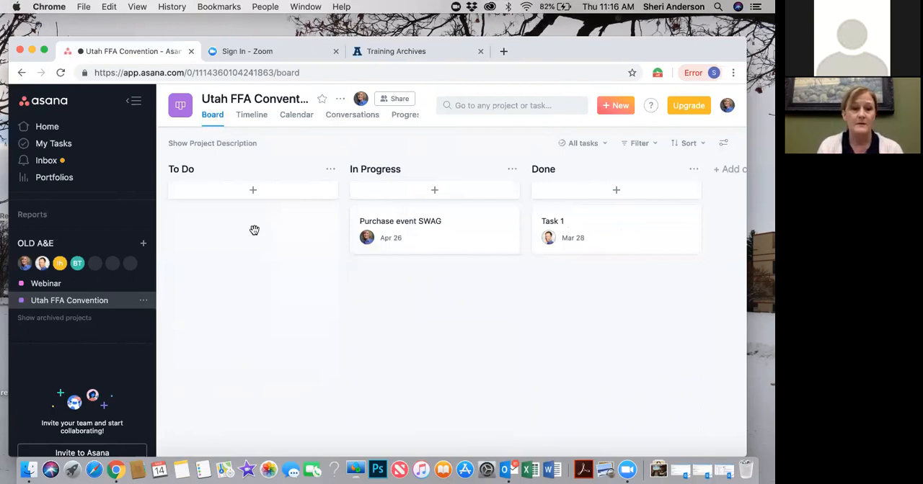
Review the New event project, Lists & Calendar, and New editorial project tasks in the Webinar project
left_click(45, 283)
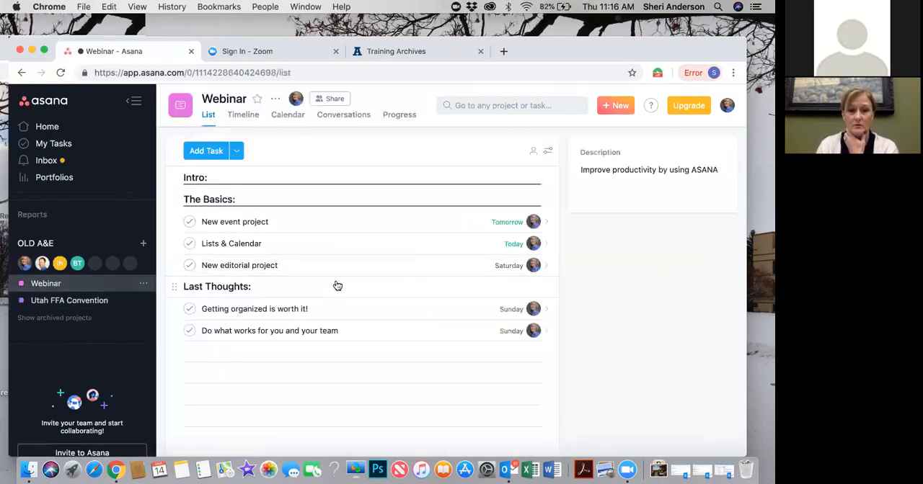
left_click(300, 221)
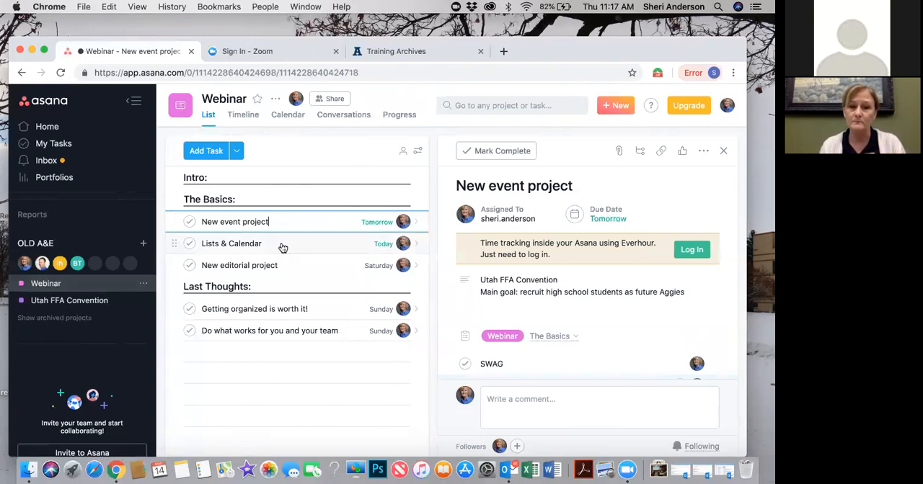
left_click(283, 248)
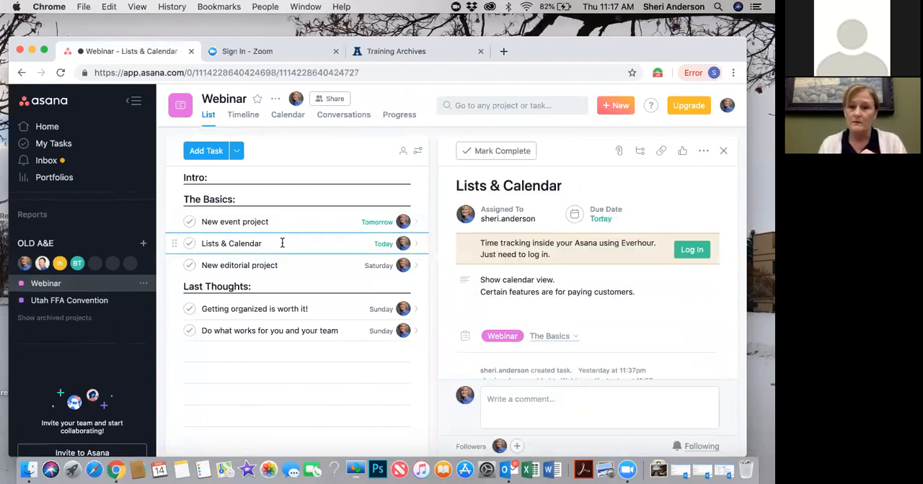
left_click(306, 267)
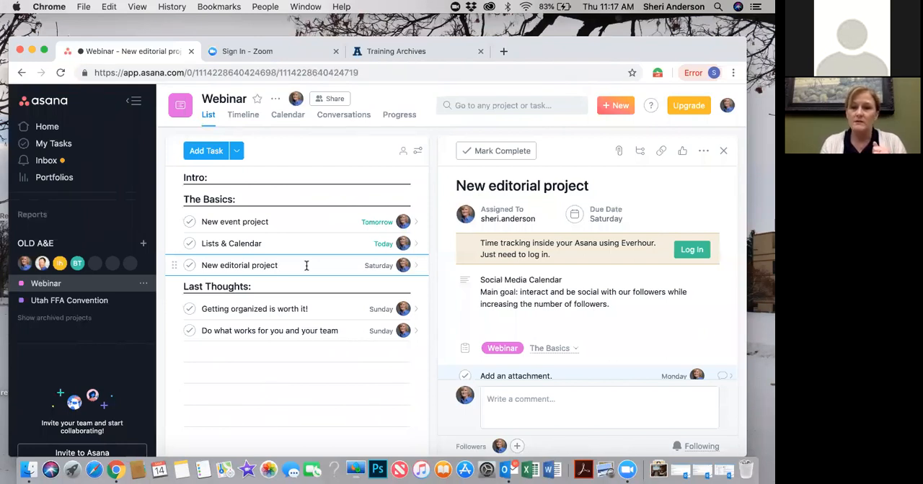
Create a blank project named "Social Media Calendar" with the List layout, public to the OLD A&E team
left_click(144, 245)
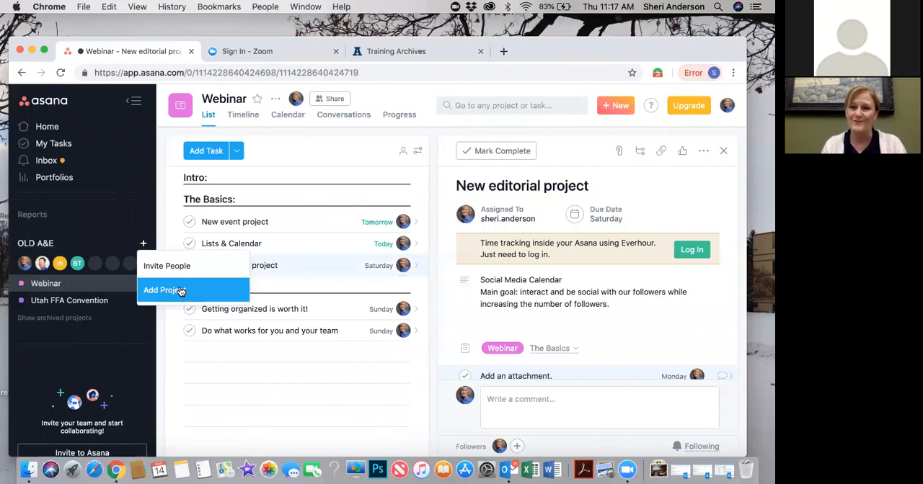
left_click(180, 290)
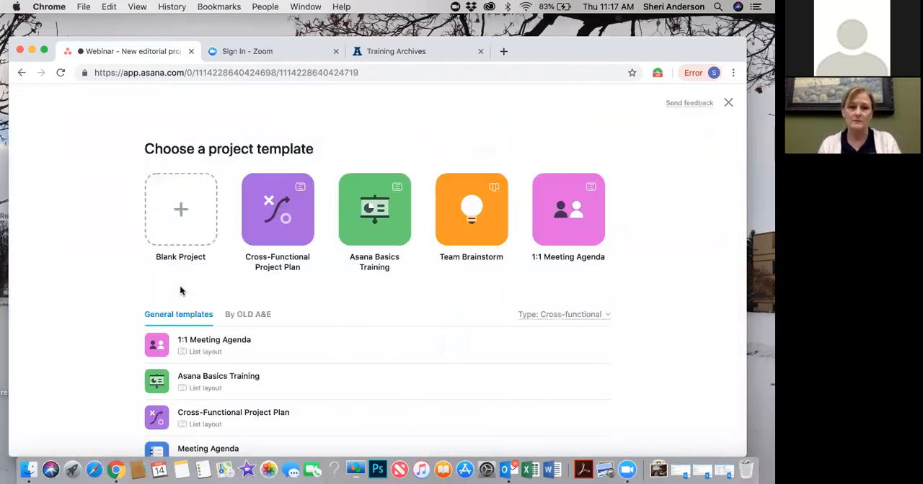
left_click(180, 206)
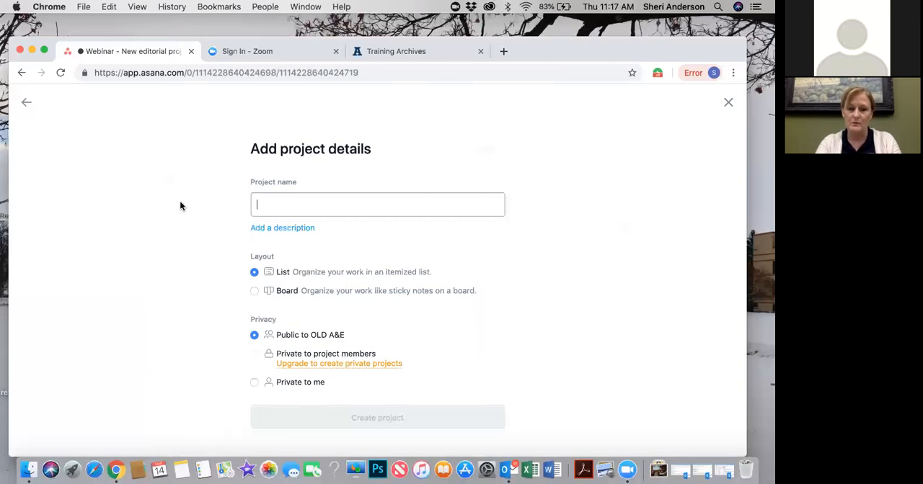
type("S")
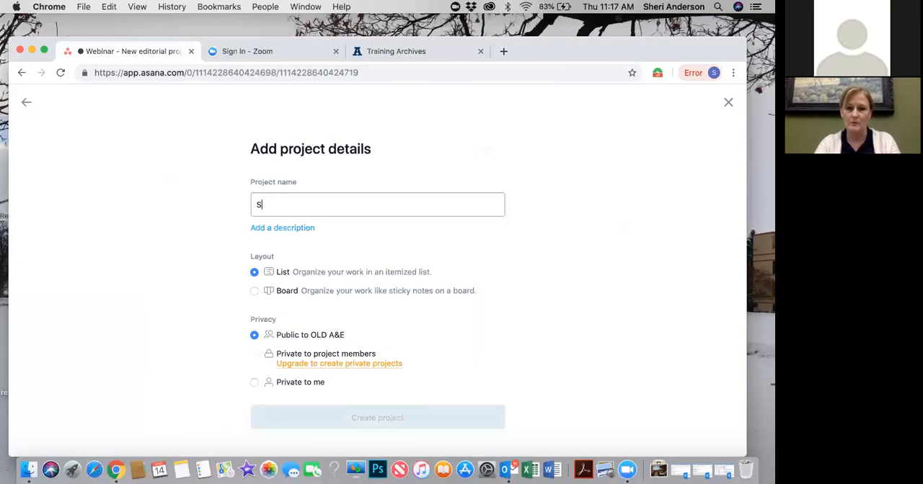
type("ocial Media")
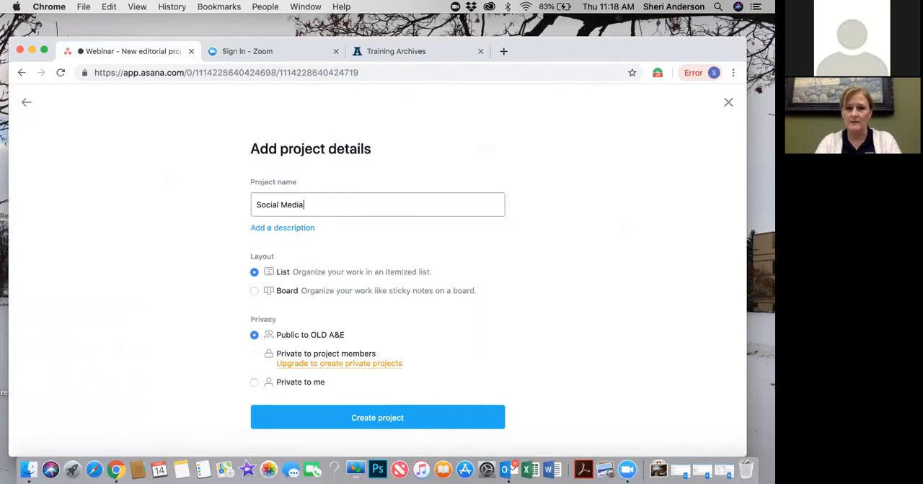
type(" Calendar")
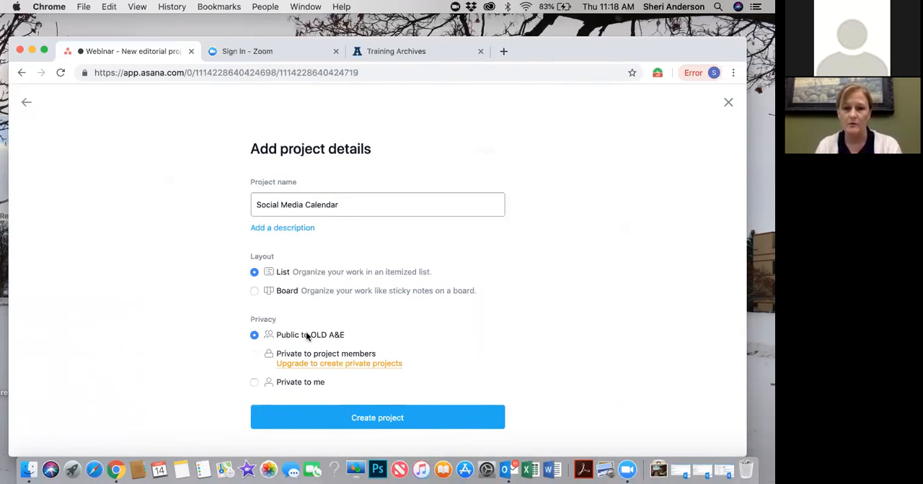
left_click(377, 418)
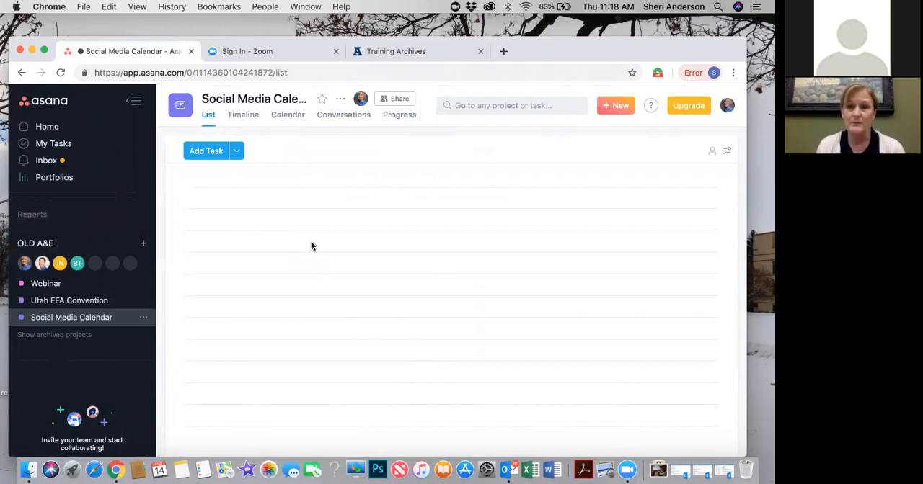
Add a section named "Facebook" to the Social Media Calendar project
left_click(206, 152)
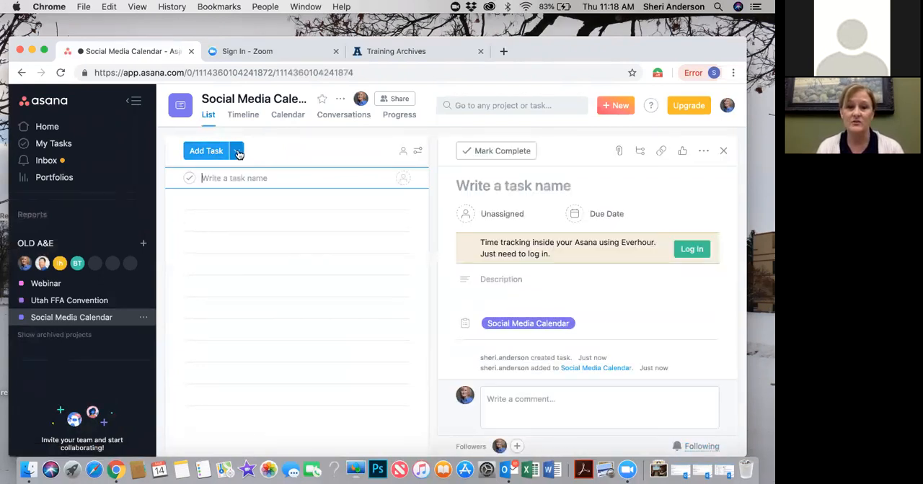
left_click(238, 152)
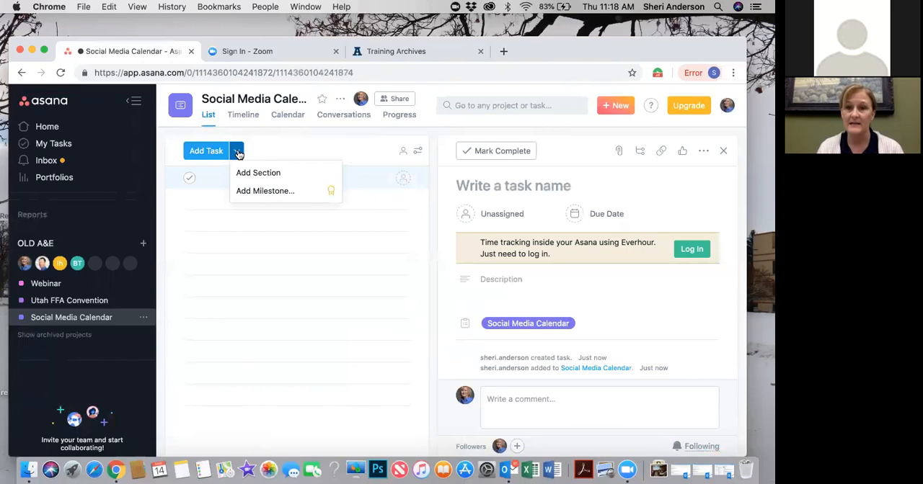
left_click(280, 173)
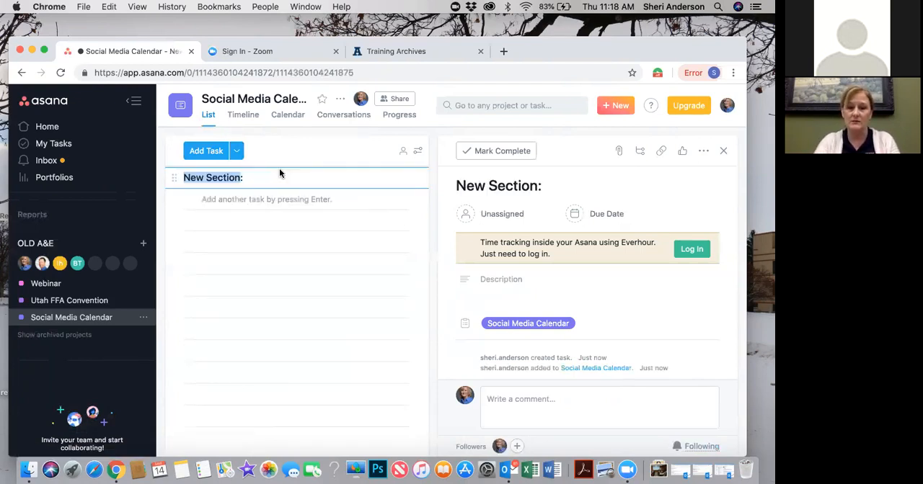
type("Facebook:")
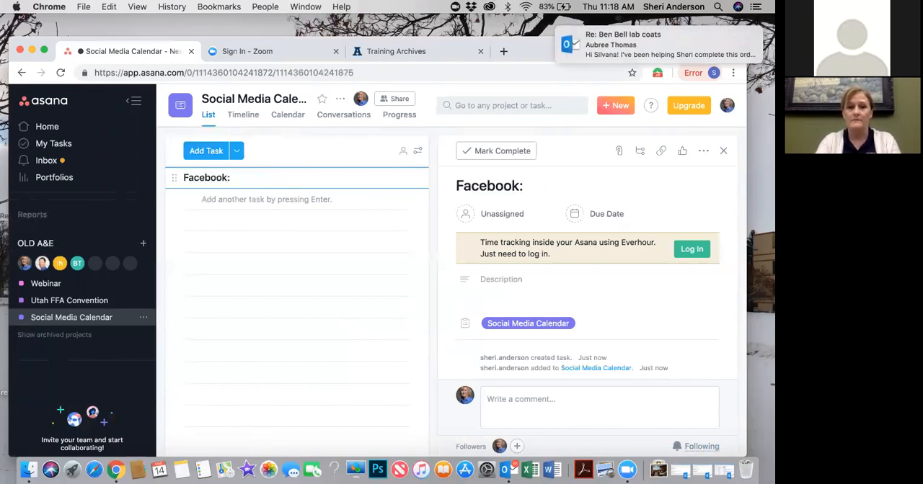
key("Return")
Add a section named "Instagram" below the Facebook section
left_click(238, 152)
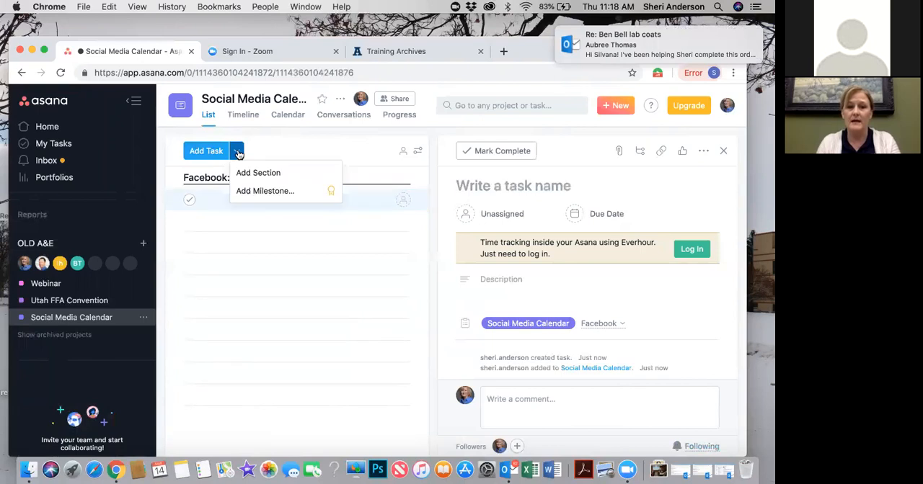
left_click(264, 176)
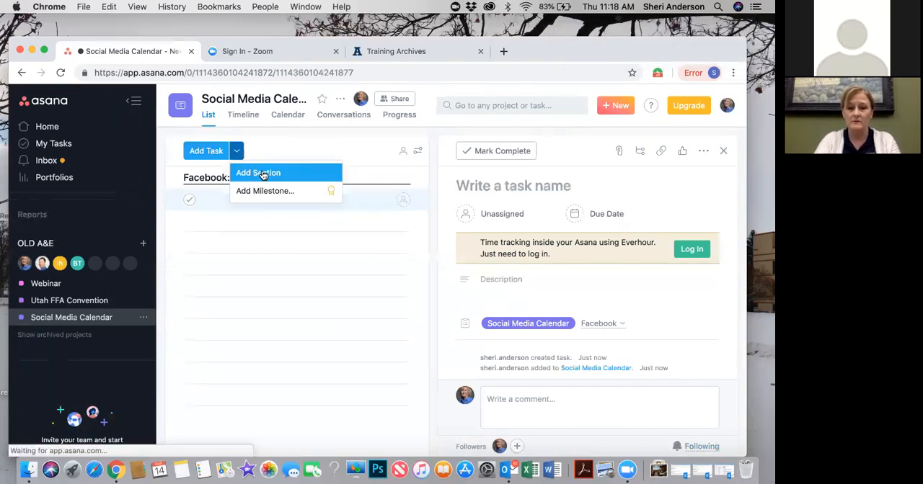
type("Instagr")
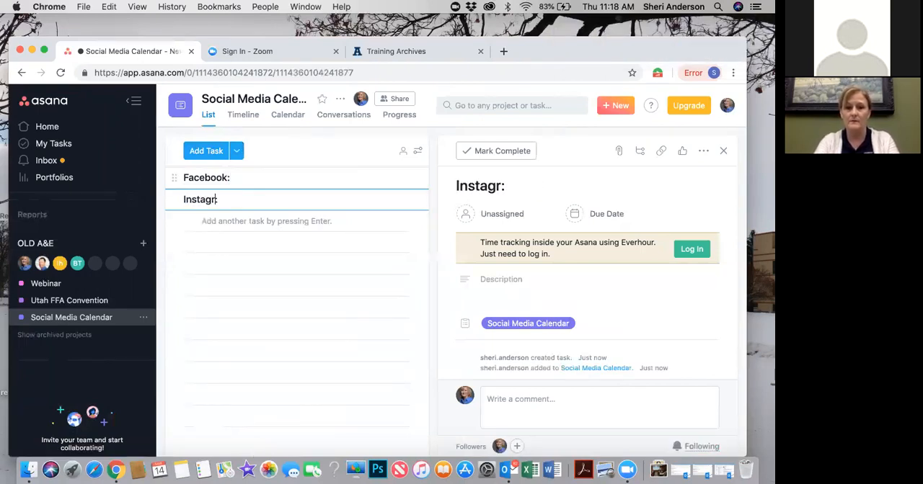
type("am")
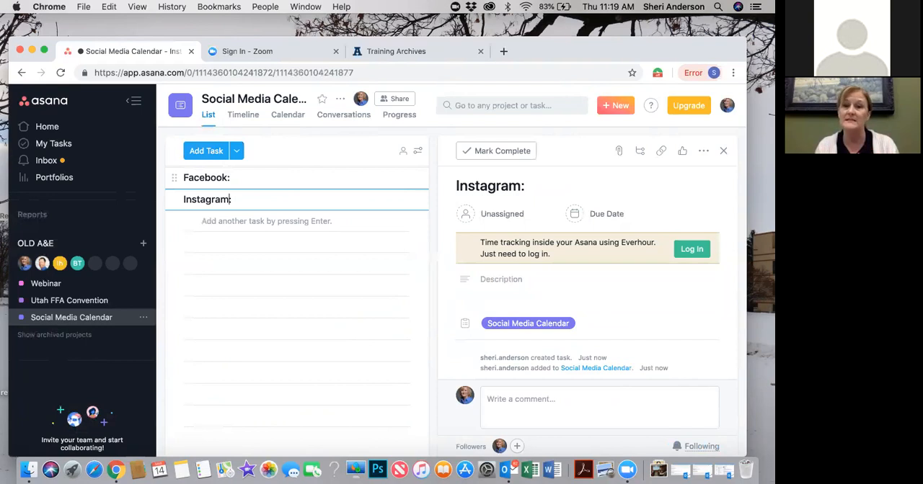
Add a task named "Post about the FFA Event" under the Facebook section
left_click(242, 176)
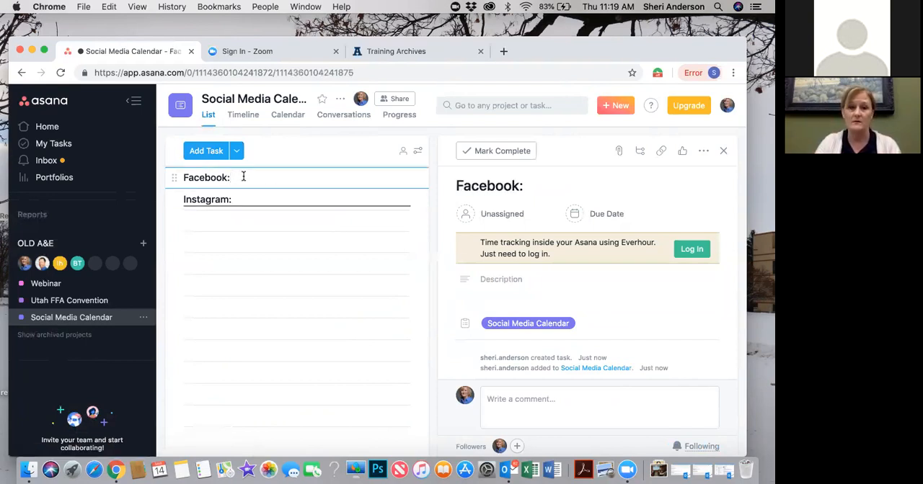
key("Return")
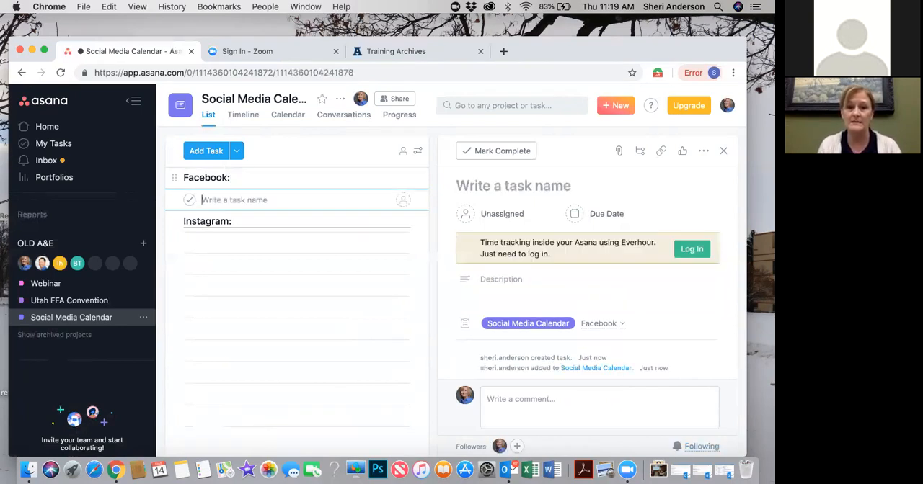
left_click(208, 152)
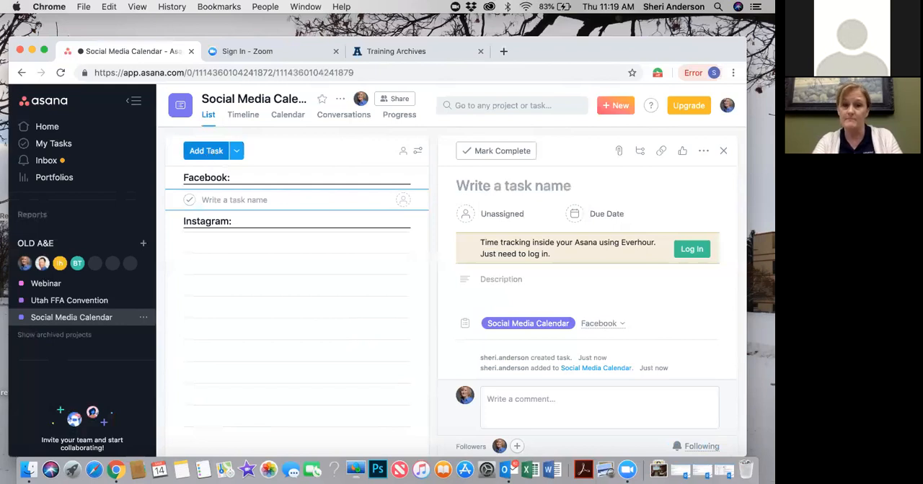
type("Pos")
key("BackSpace")
key("BackSpace")
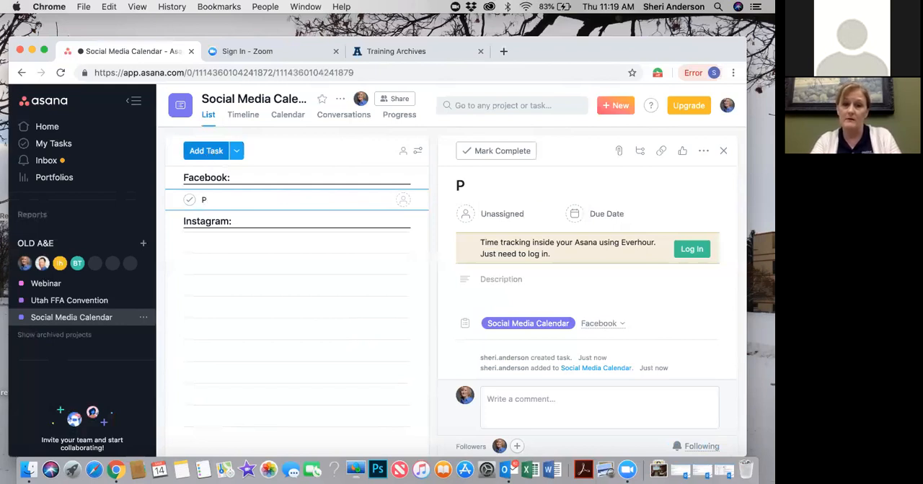
type("ost abo")
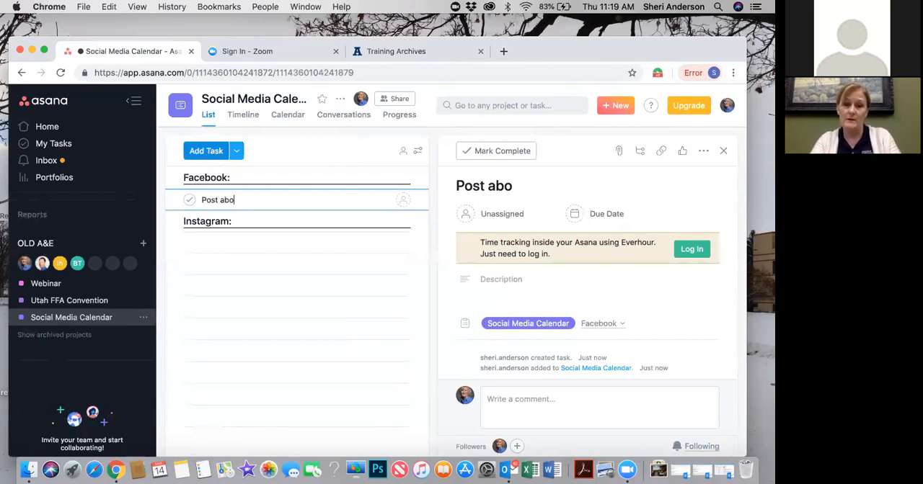
type("ut the FFA ")
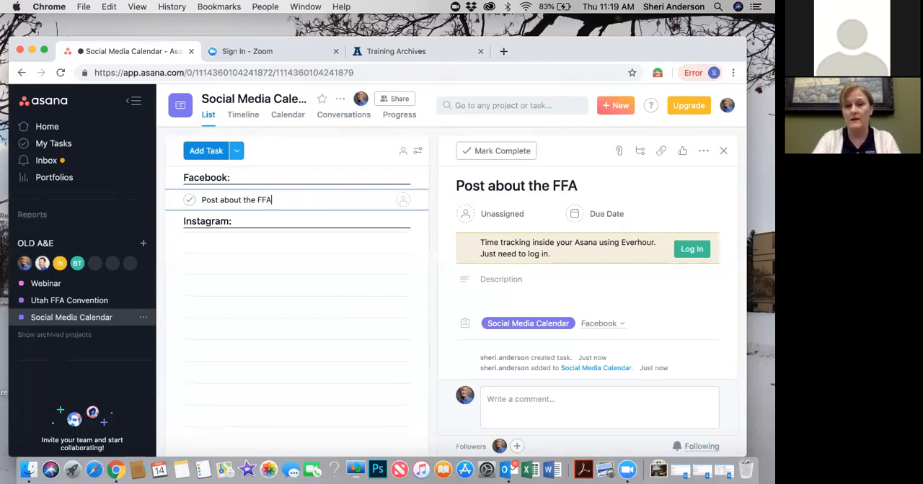
type("Event")
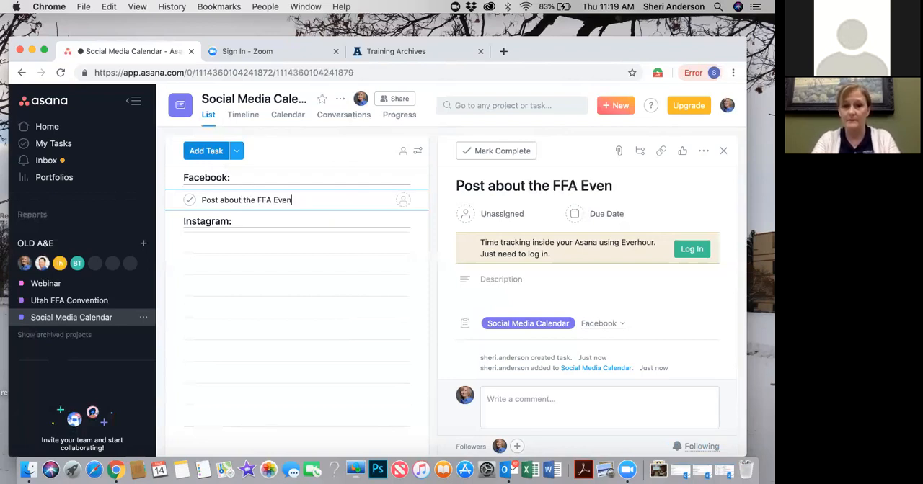
Add a subtask named "Facebook live event" to the Post about the FFA Event task
left_click(501, 280)
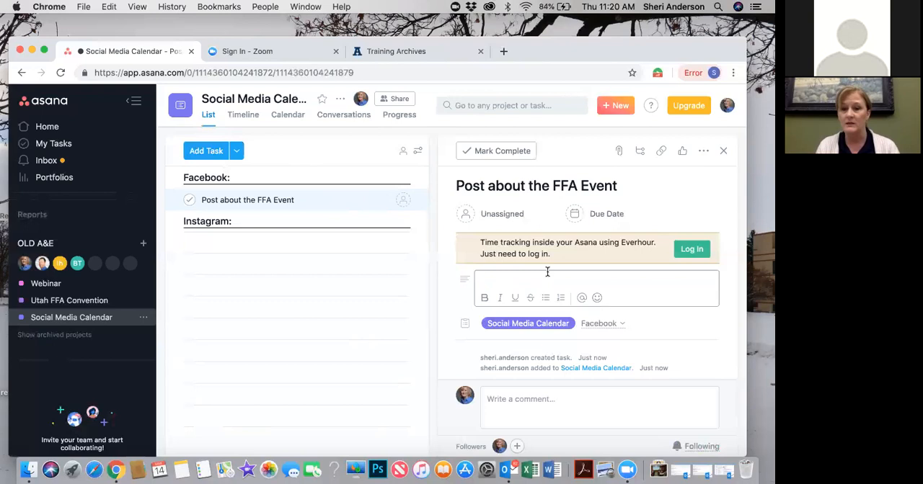
scroll(547, 272, "down", 1)
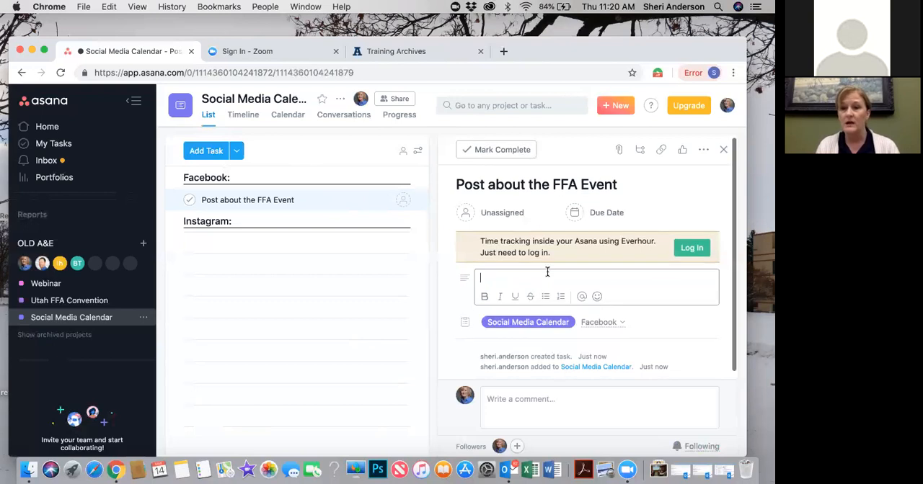
left_click(641, 145)
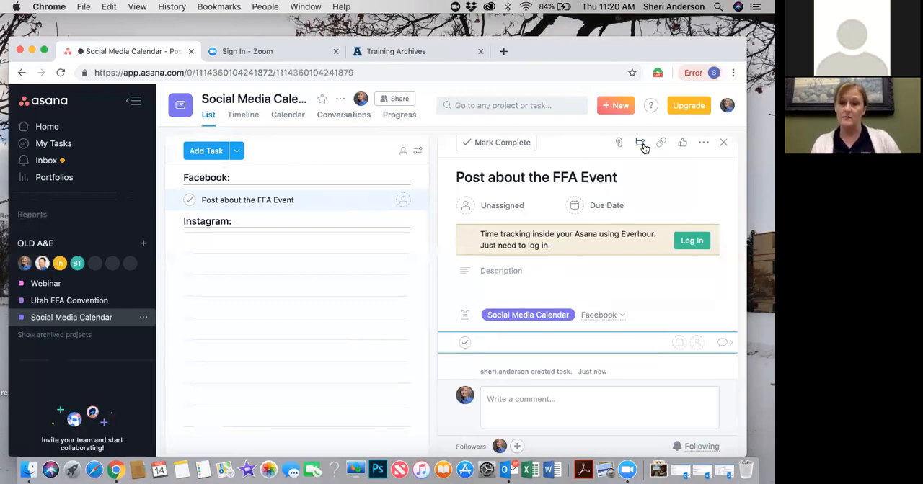
type("Facebook live event")
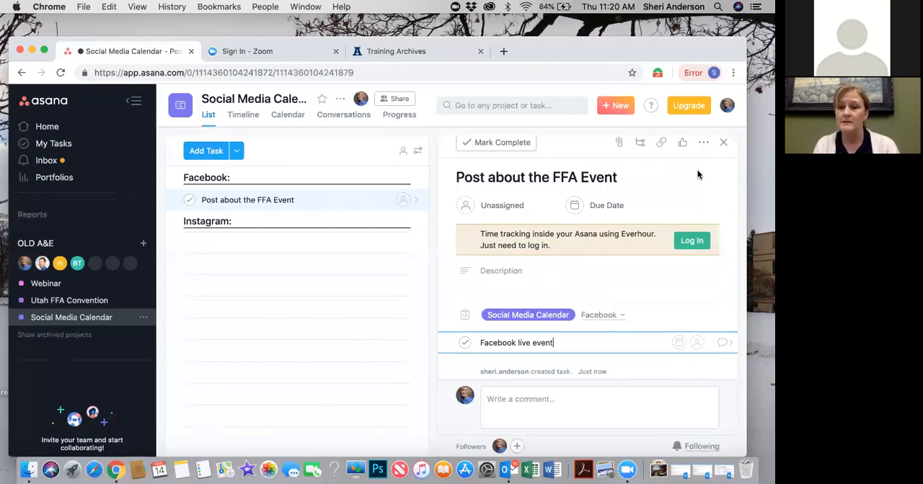
Assign the Facebook live event subtask to a teammate and the Post about the FFA Event task to yourself
left_click(697, 346)
type("mi")
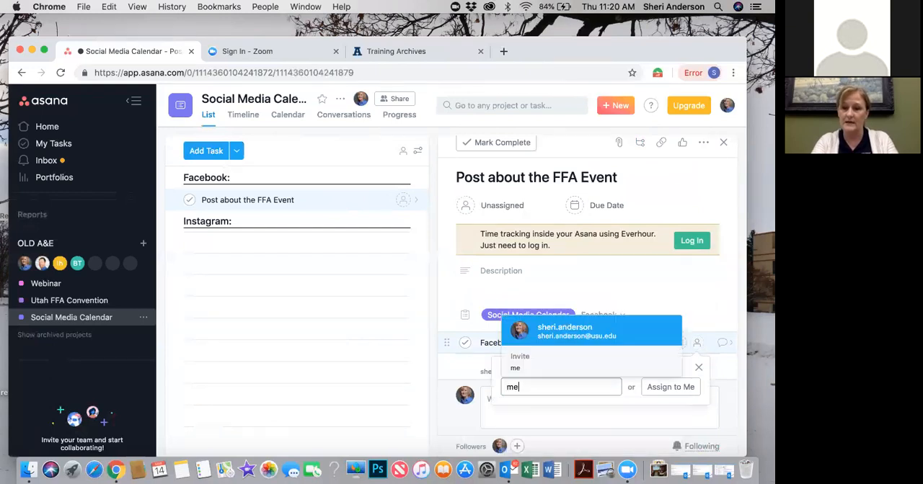
key("Return")
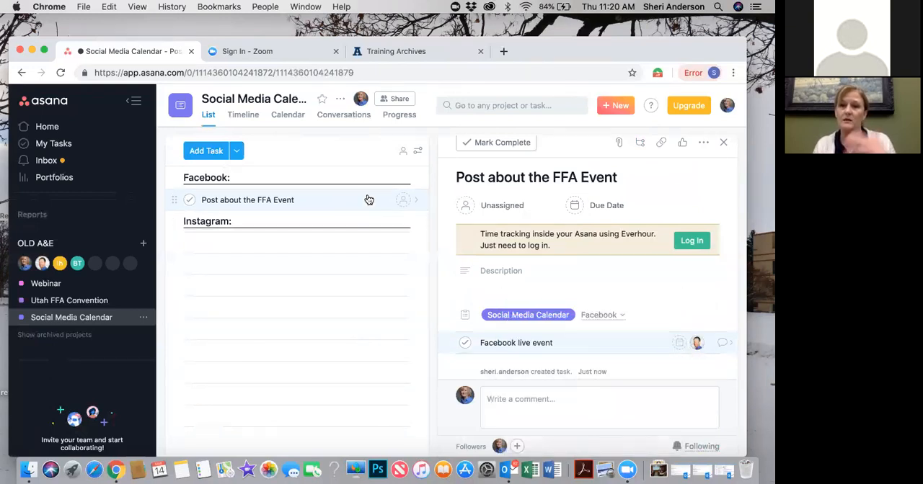
left_click(402, 202)
type("sheri")
key("Return")
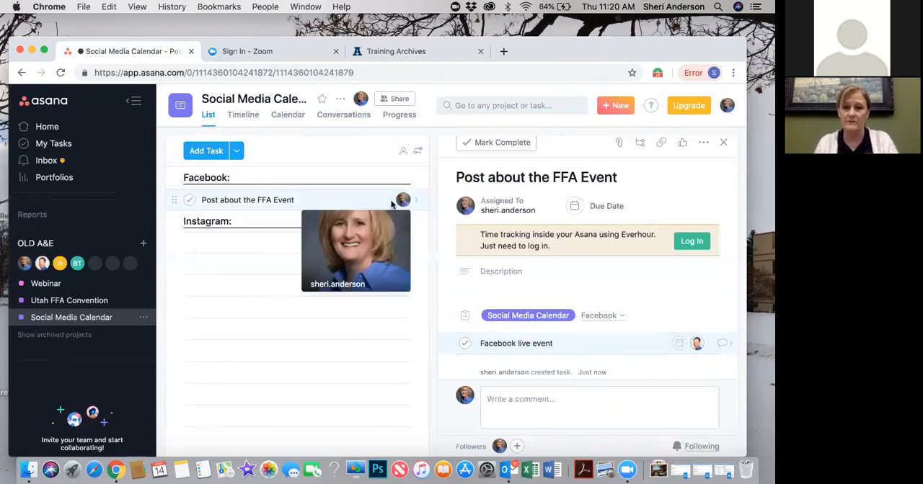
left_click(311, 200)
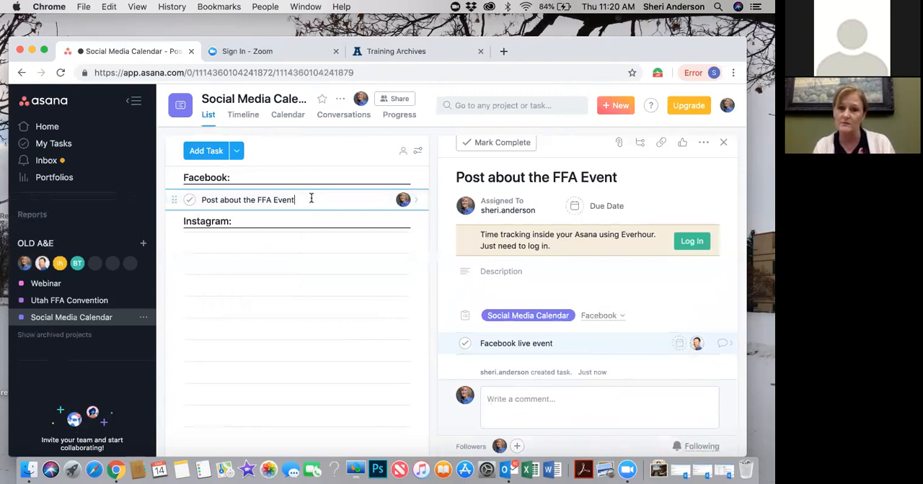
left_click(576, 343)
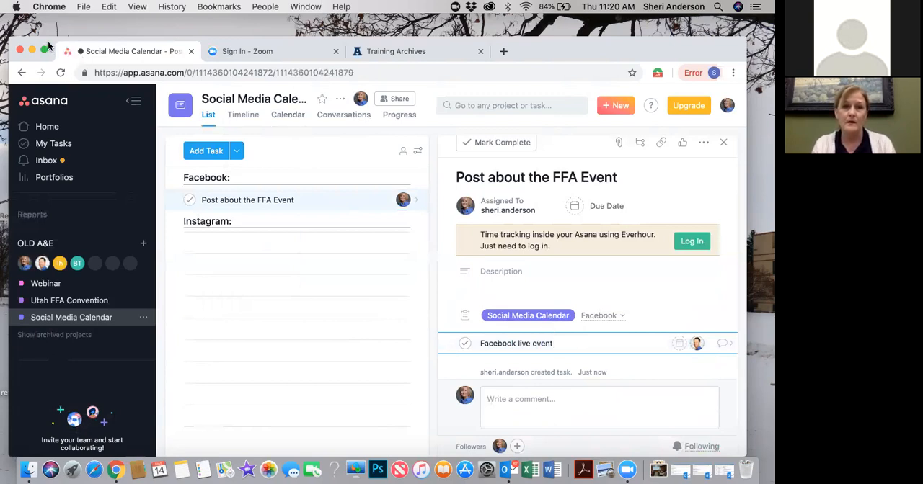
Preview the retirement event banner PNG on the desktop and attach it to the Post about the FFA Event task
left_click_drag(48, 46, 291, 82)
left_click_drag(168, 28, 100, 12)
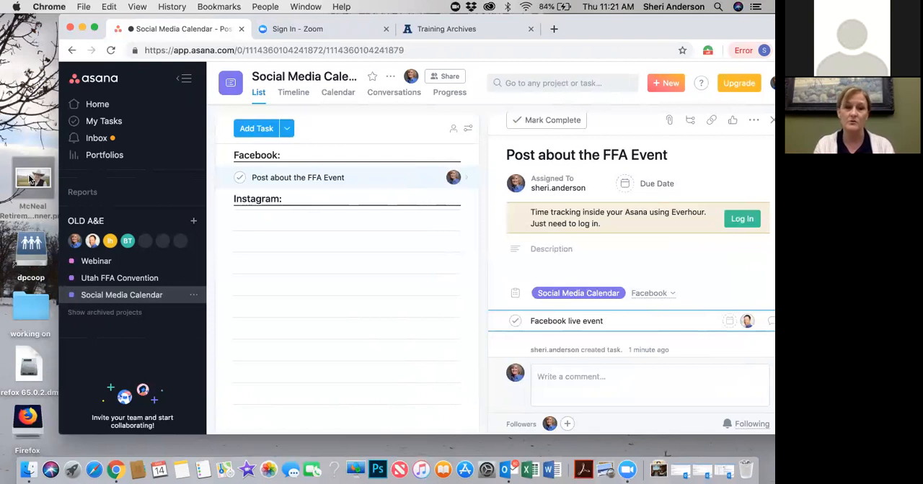
key("space")
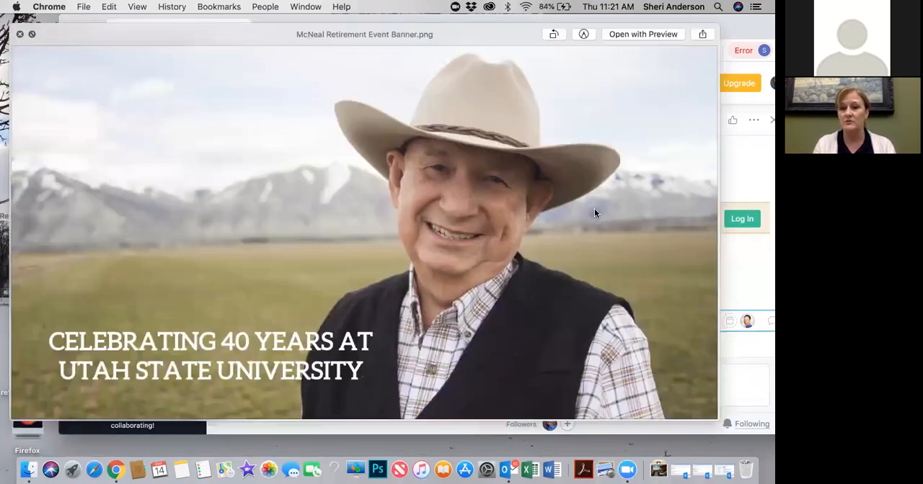
left_click(20, 34)
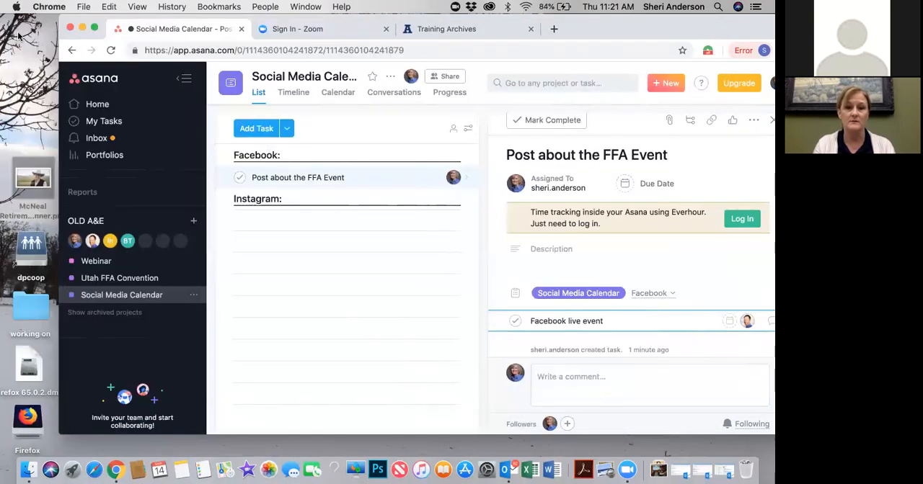
left_click_drag(30, 181, 618, 204)
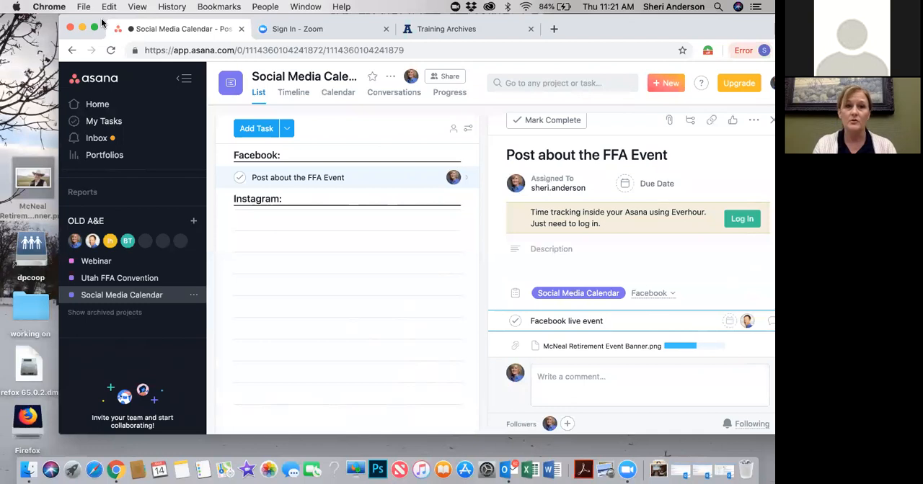
left_click_drag(101, 23, 67, 31)
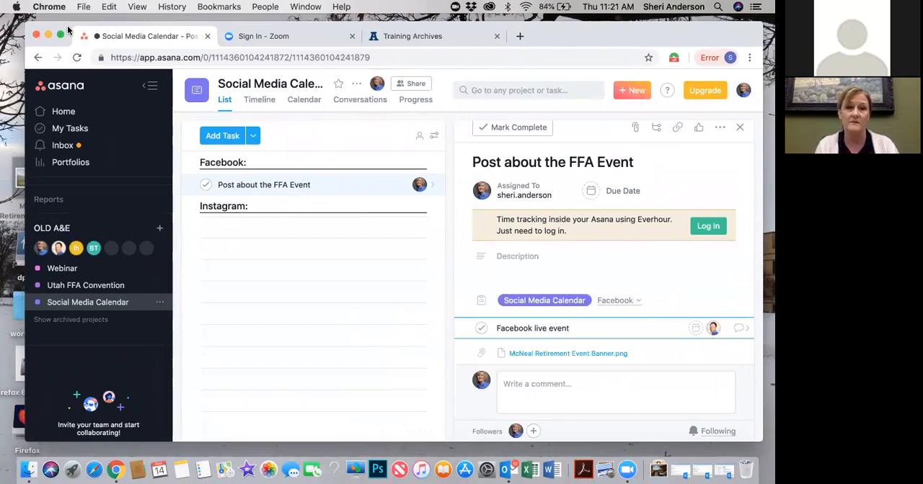
left_click_drag(68, 36, 61, 51)
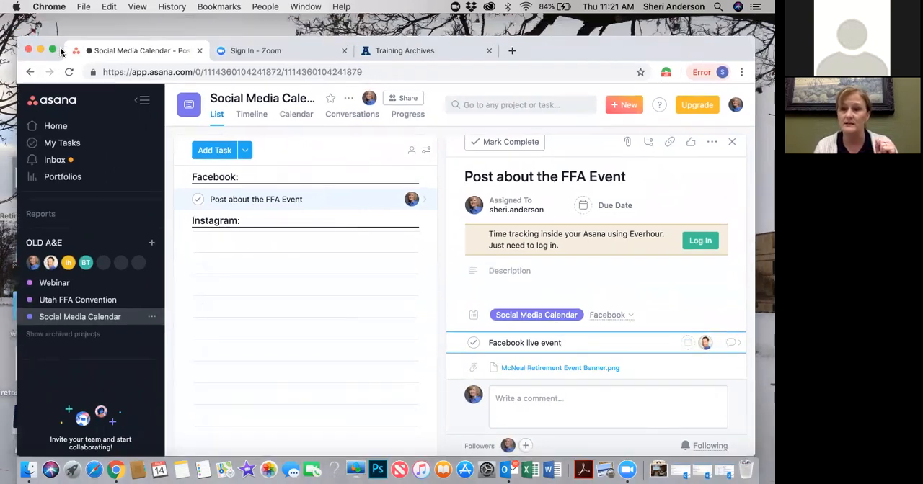
Review the available attachment sources, the attached banner at full size, and its entry in the task's activity feed
left_click(628, 142)
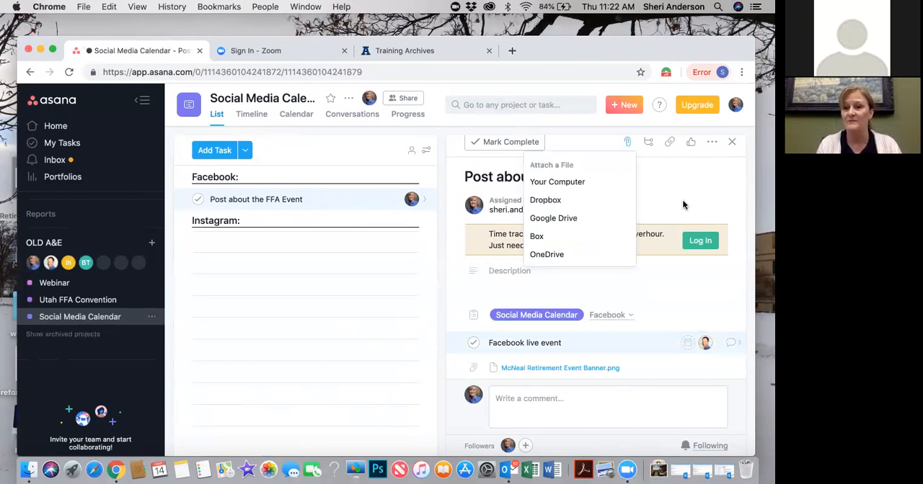
left_click(682, 206)
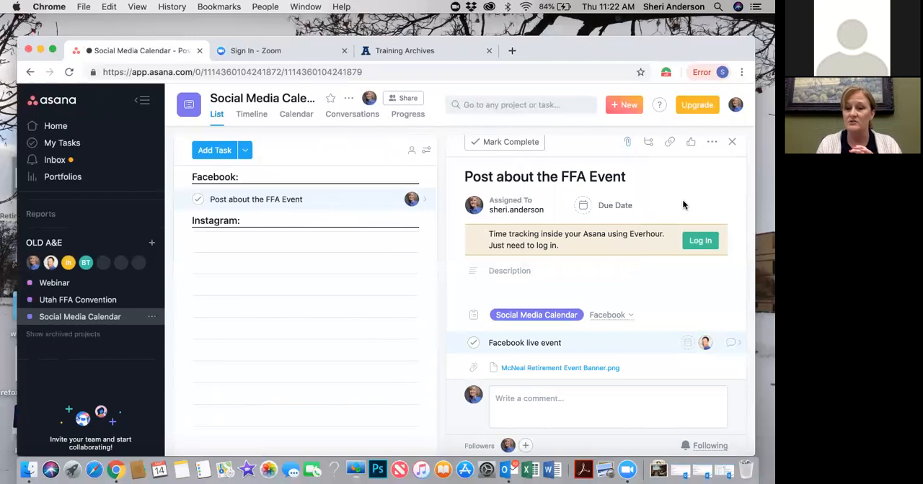
left_click(560, 369)
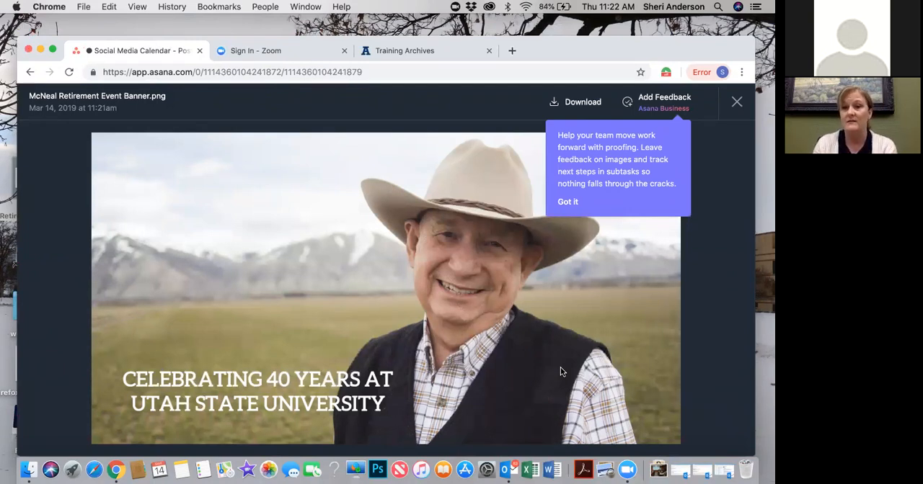
left_click(736, 105)
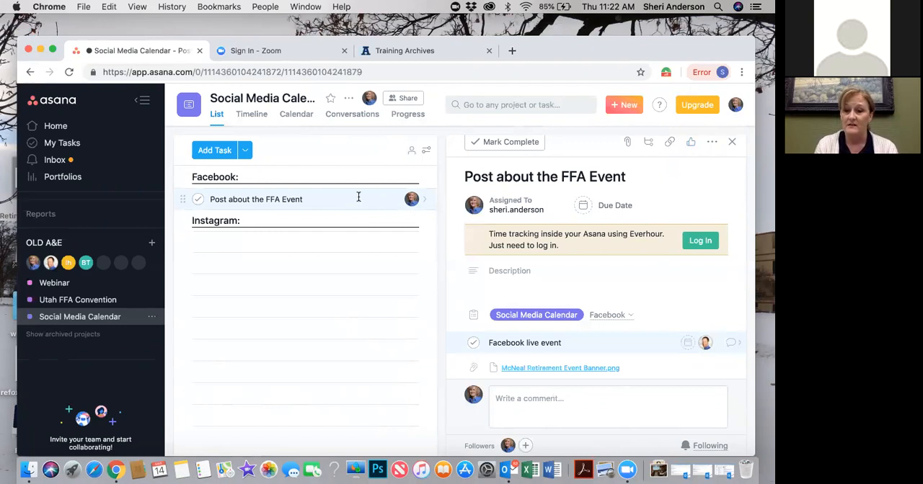
scroll(577, 309, "down", 5)
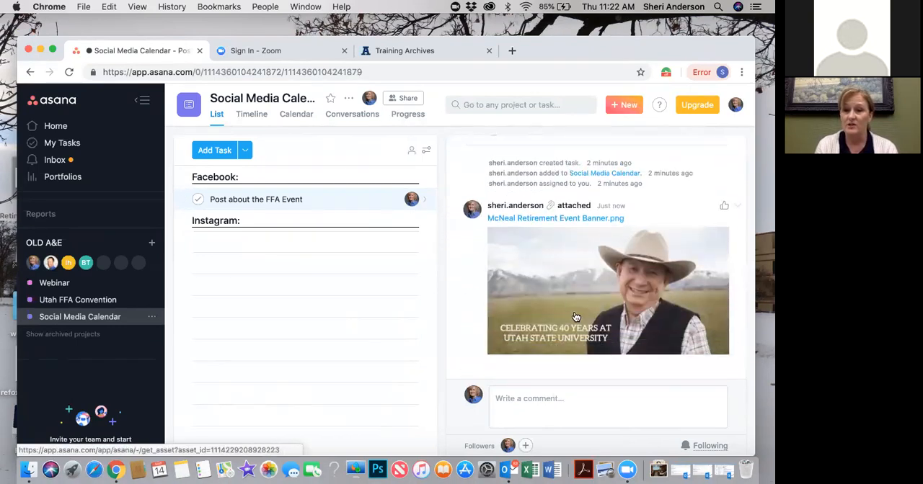
scroll(575, 317, "up", 2)
scroll(575, 317, "down", 2)
scroll(576, 317, "up", 4)
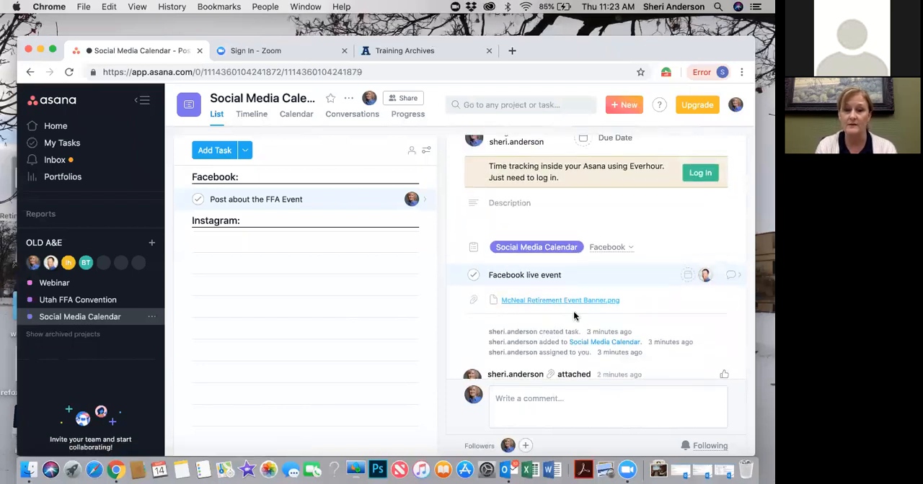
Move the Post about the FFA Event task from the Facebook section into the Instagram section
left_click(323, 199)
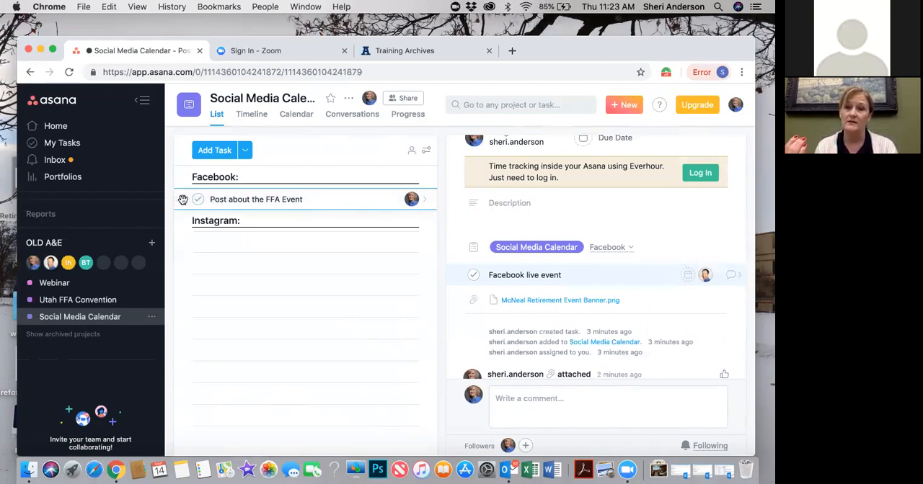
left_click_drag(183, 200, 190, 238)
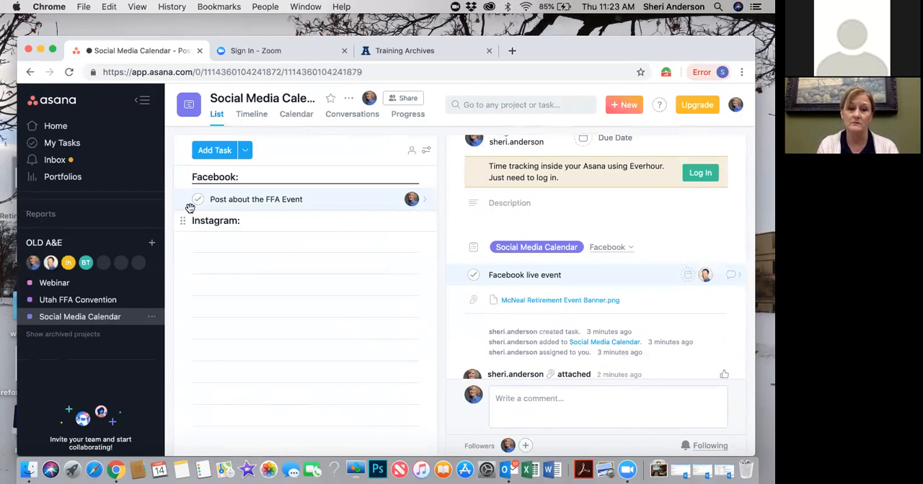
left_click_drag(185, 201, 180, 229)
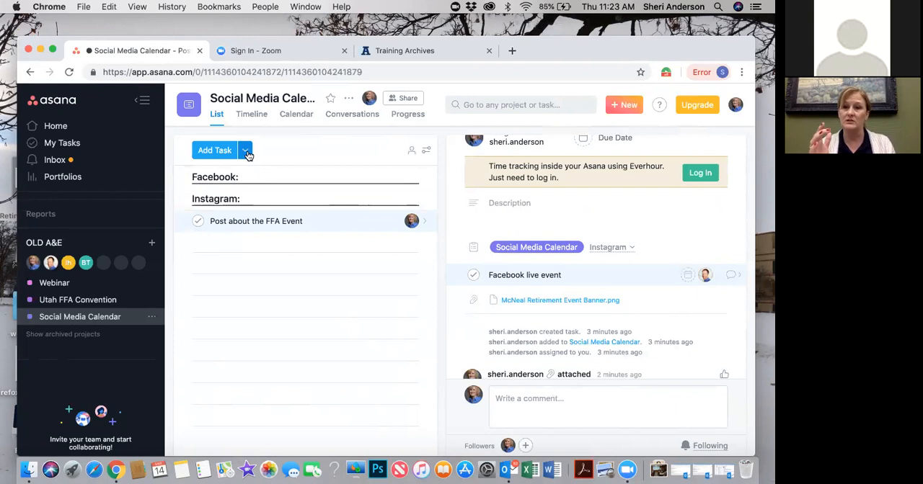
Add a section named "Press Releases" below the Instagram section's task
left_click(245, 150)
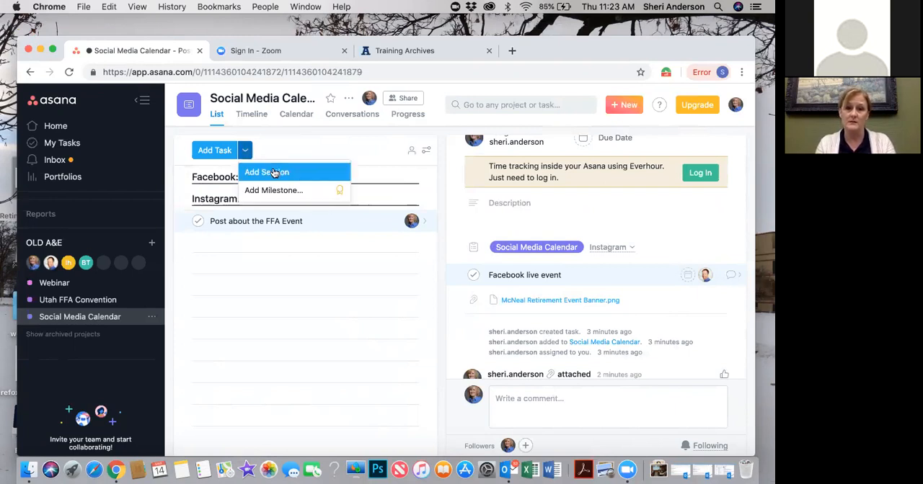
left_click(273, 171)
type("Press Rele")
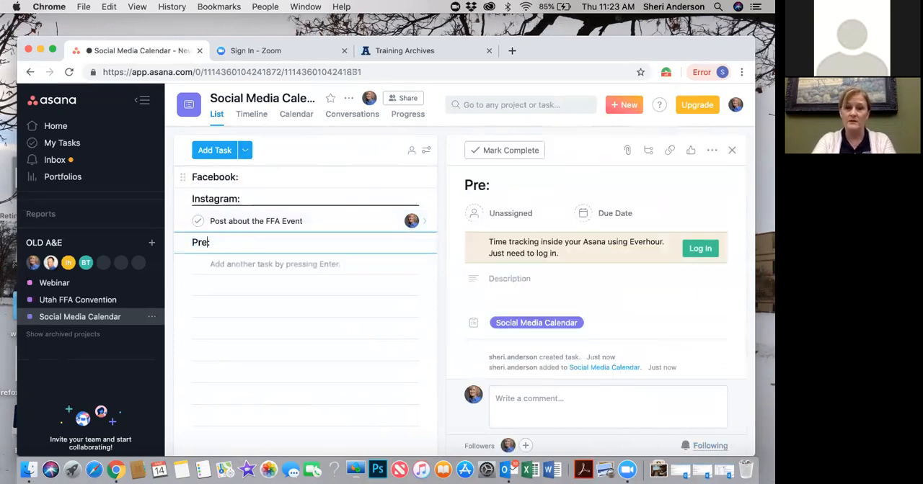
type("ases")
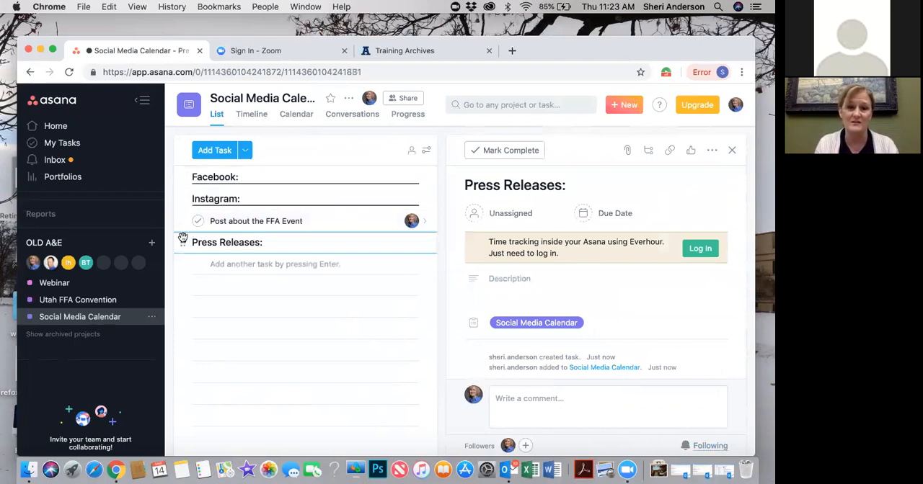
Move the Press Releases section to the start of the Social Media Calendar list, above the Facebook section
left_click_drag(184, 244, 180, 152)
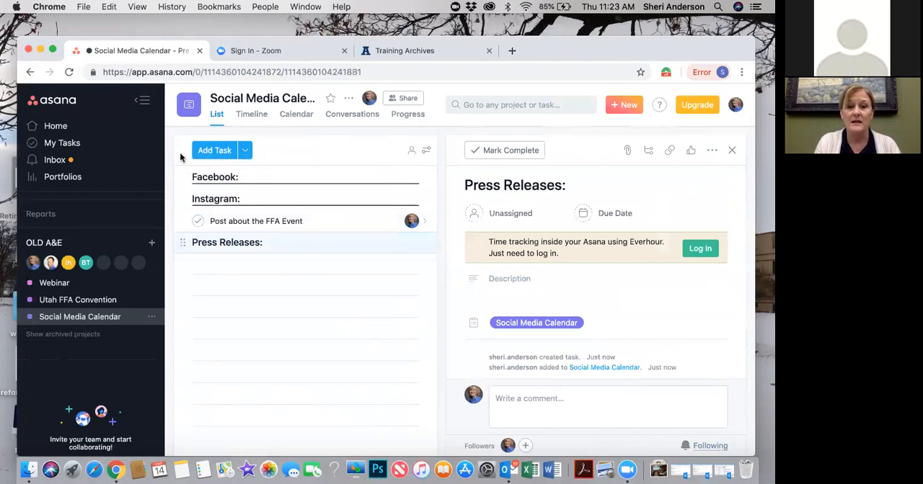
left_click_drag(186, 240, 183, 155)
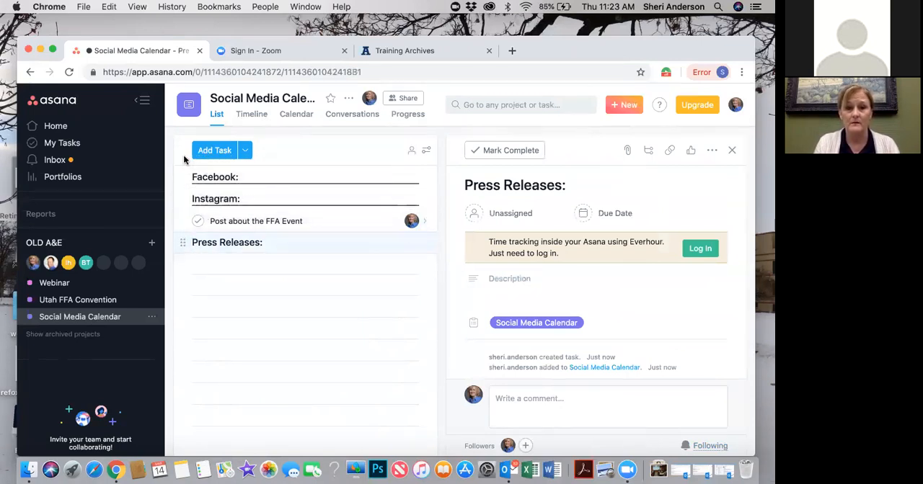
left_click_drag(190, 206, 178, 180)
Add a task named "FFA Convention" under the Press Releases section and assign it to the account owner
left_click(275, 177)
key("Return")
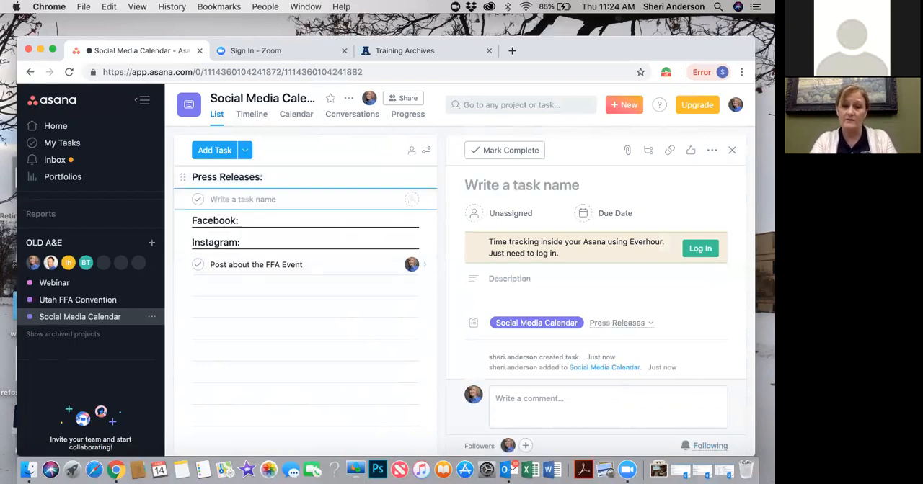
type("FFA")
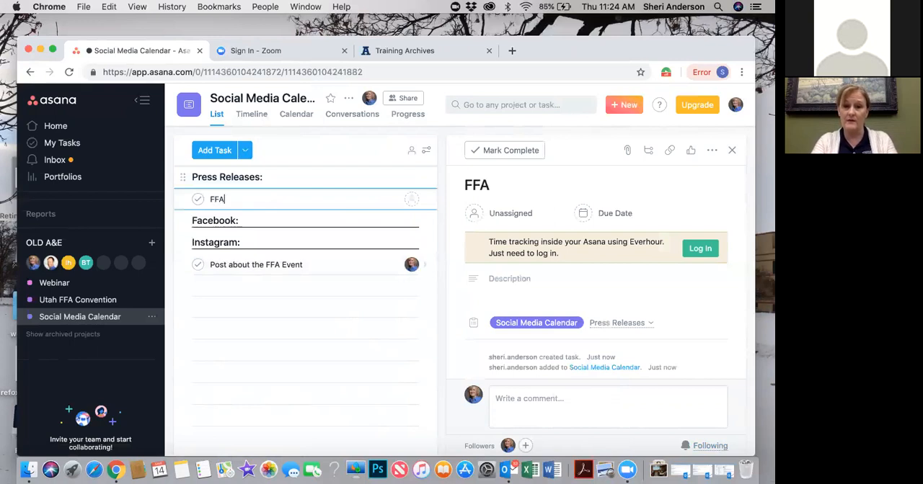
type(" Con")
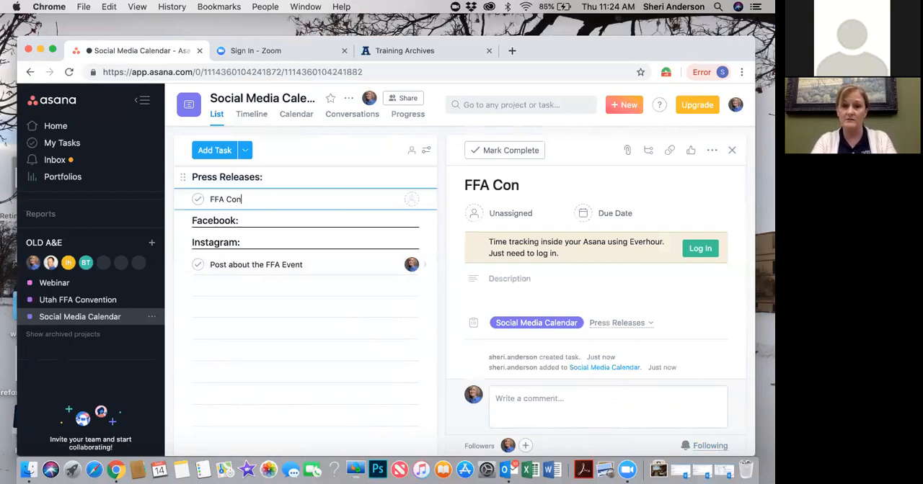
type("vention")
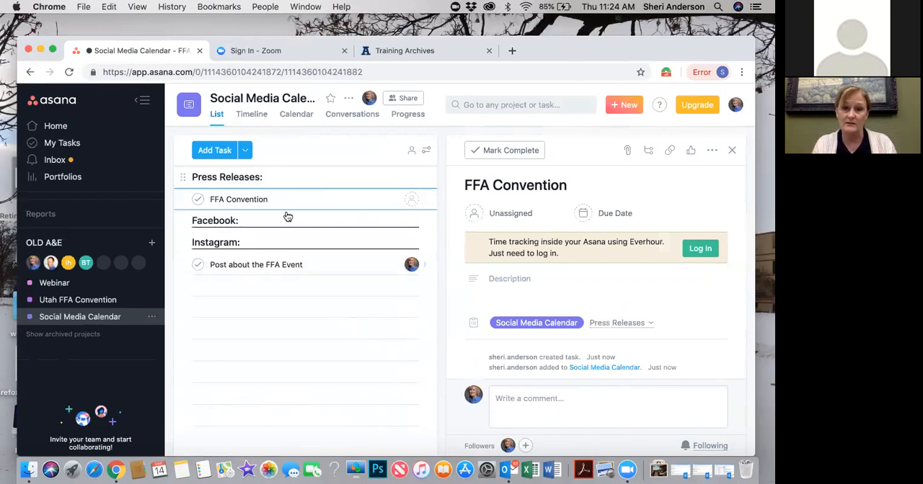
left_click(412, 199)
type("sheri")
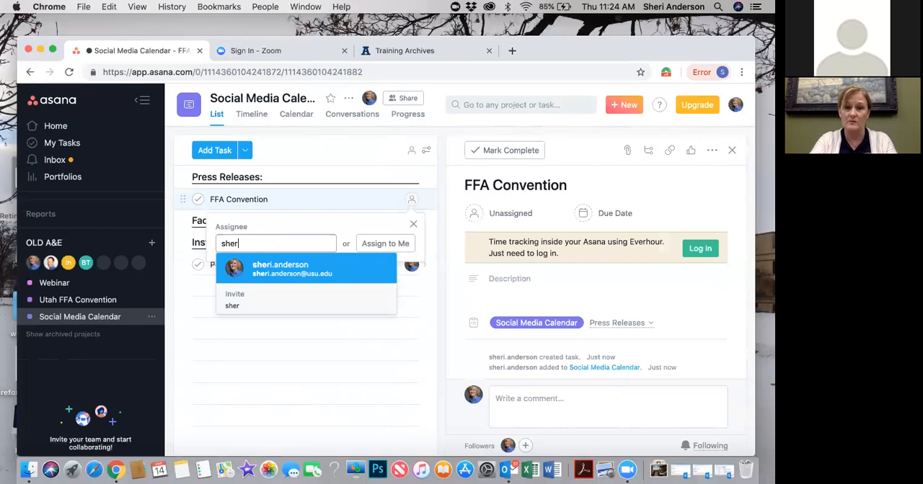
key("Return")
left_click(285, 199)
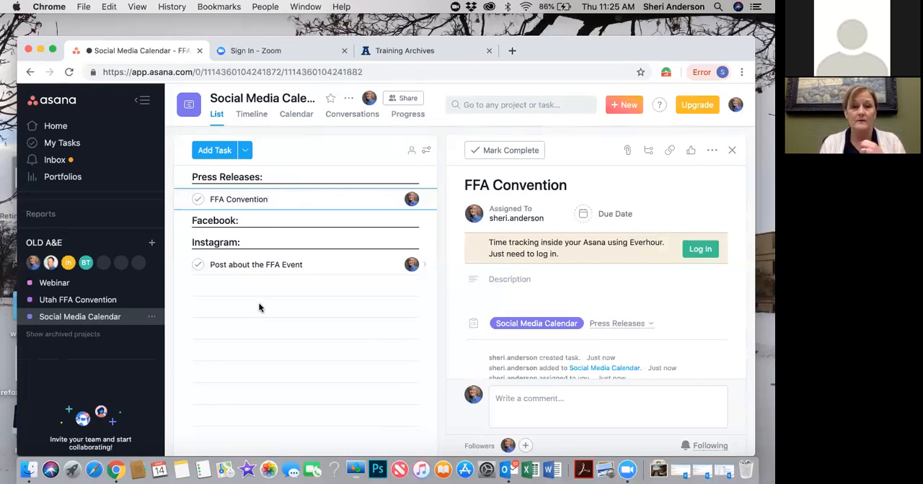
Mark the SWAG subtask complete in the New event project task of the Webinar project
left_click(67, 284)
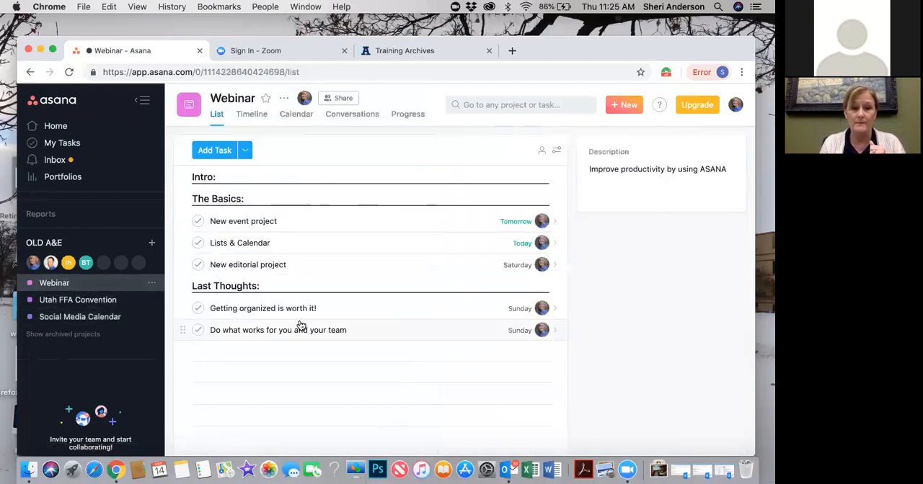
left_click(297, 226)
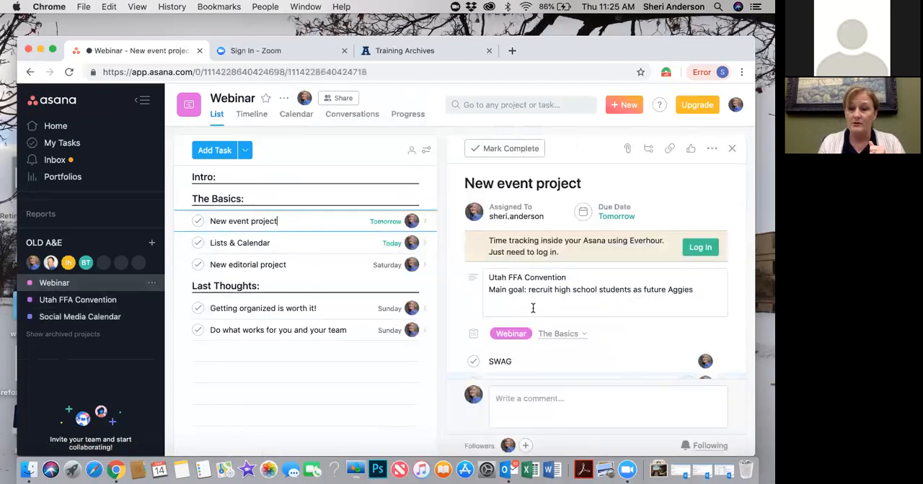
scroll(532, 306, "down", 3)
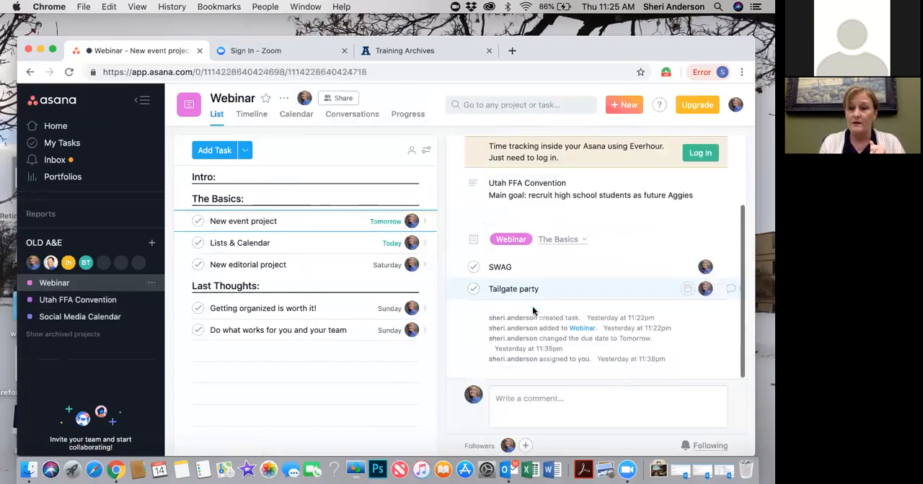
left_click(527, 267)
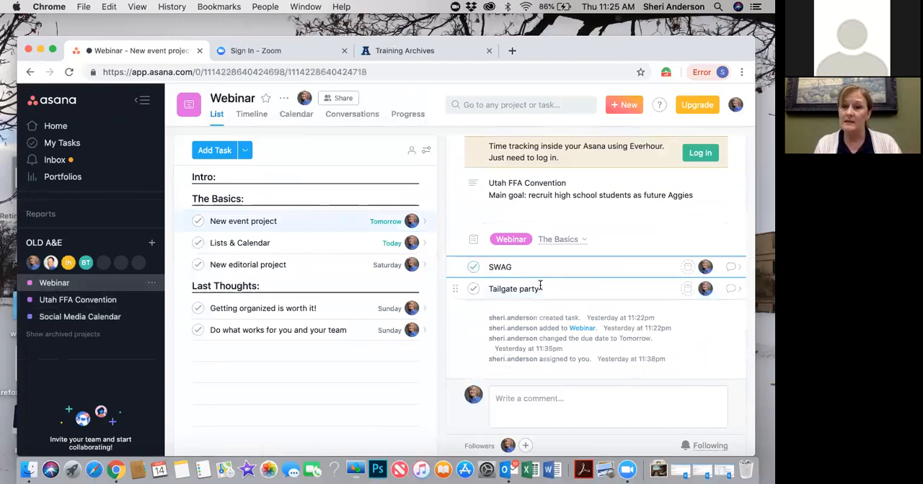
left_click(474, 267)
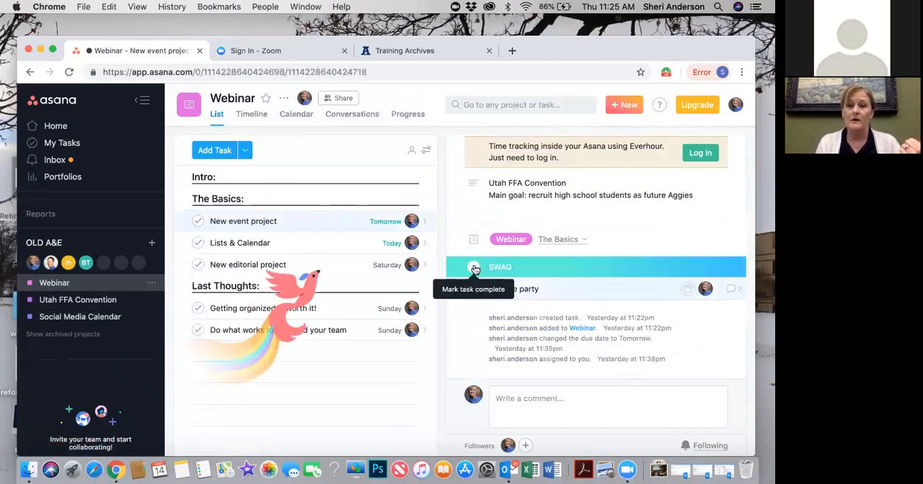
Add a card named "Tailgate party" to the To Do column of the Utah FFA Convention board
left_click(112, 302)
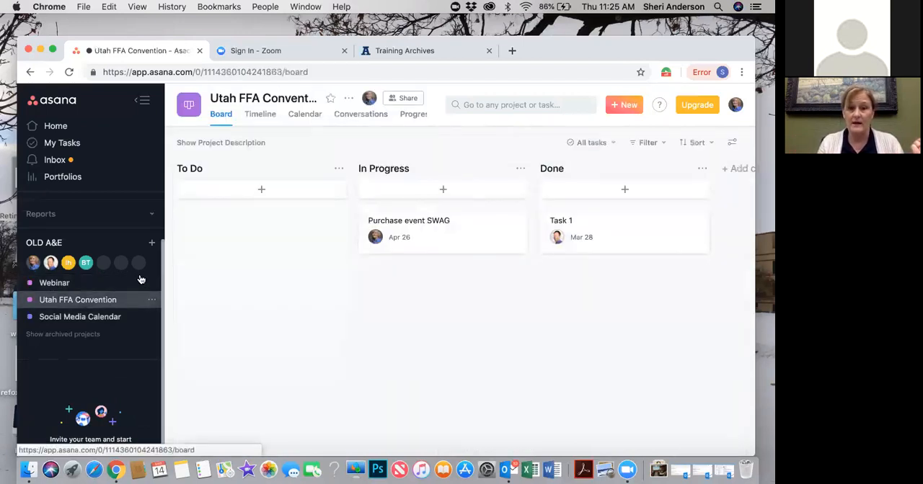
left_click(263, 193)
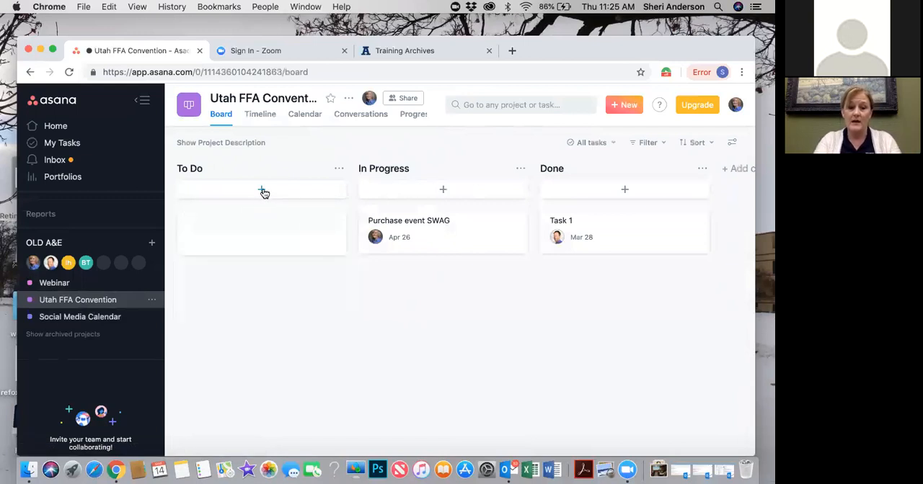
type("Tail")
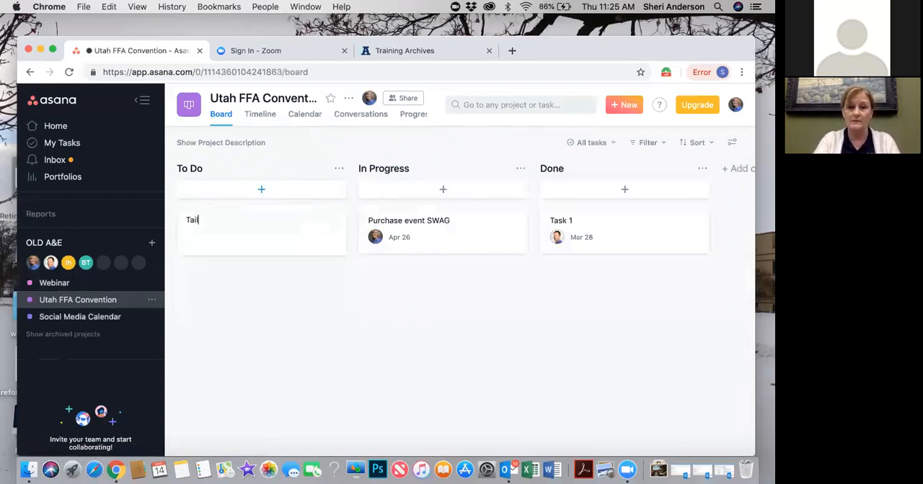
type("gate party")
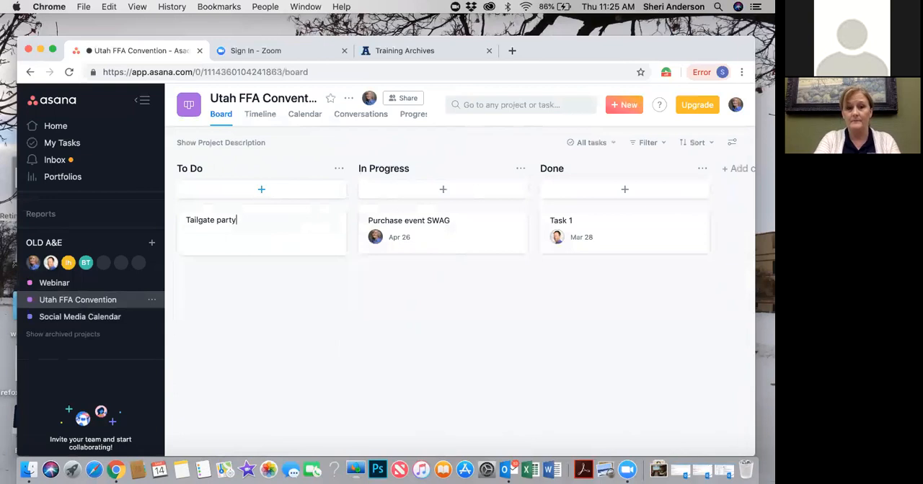
key("Return")
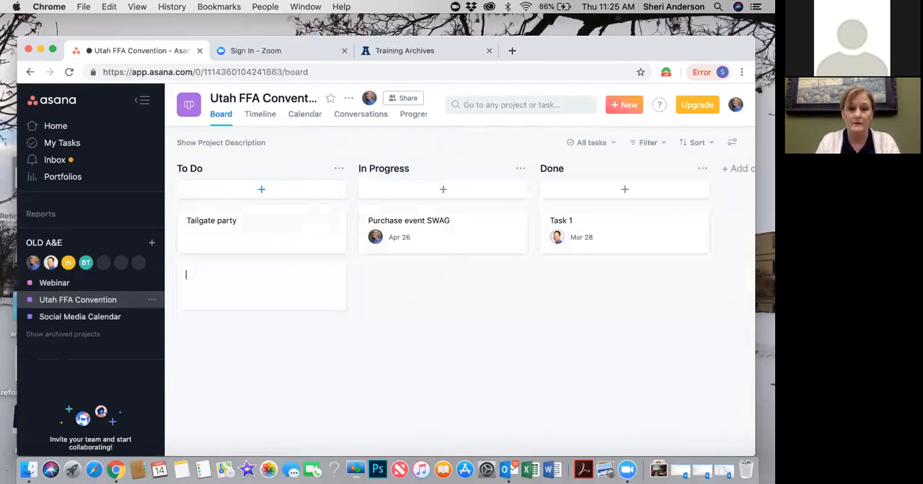
Assign the Tailgate party card to the account owner and set its due date to April 12
left_click(196, 238)
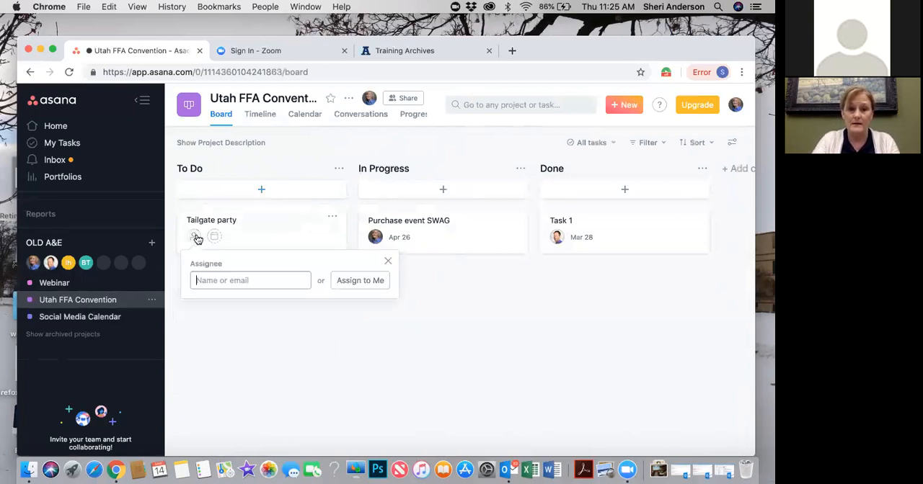
type("sheri")
key("Return")
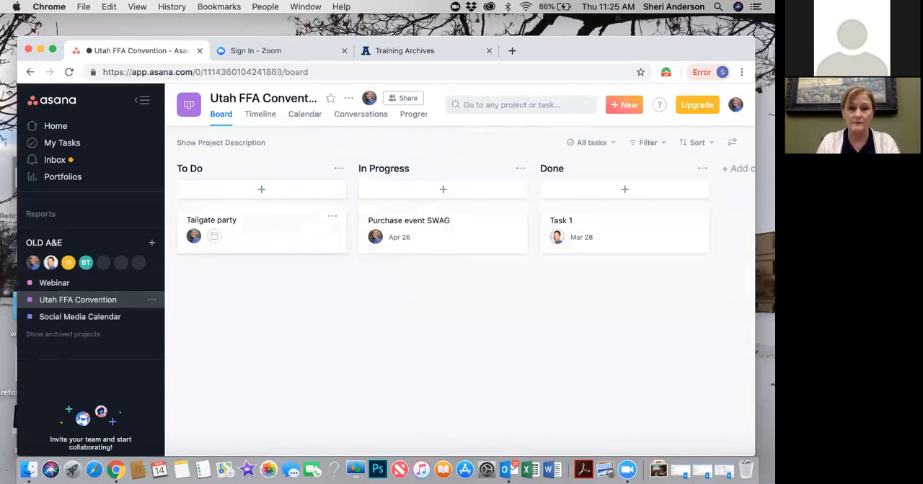
left_click(216, 238)
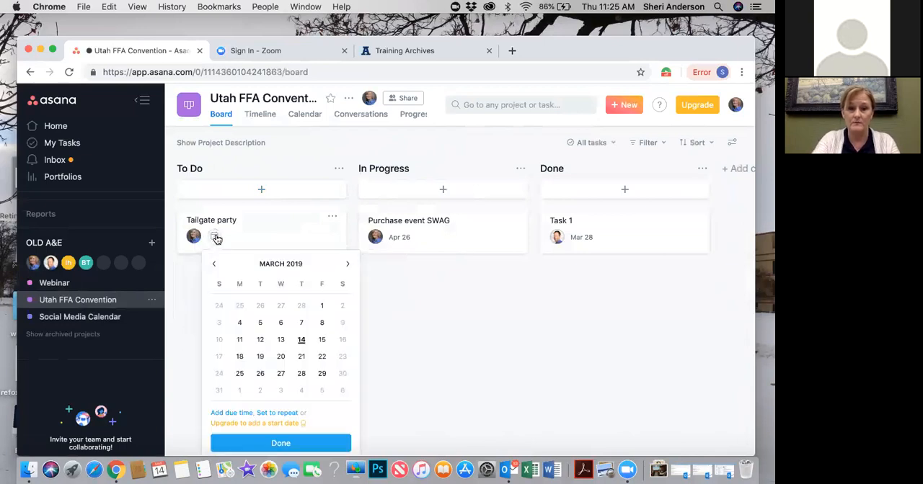
left_click(347, 264)
left_click(322, 323)
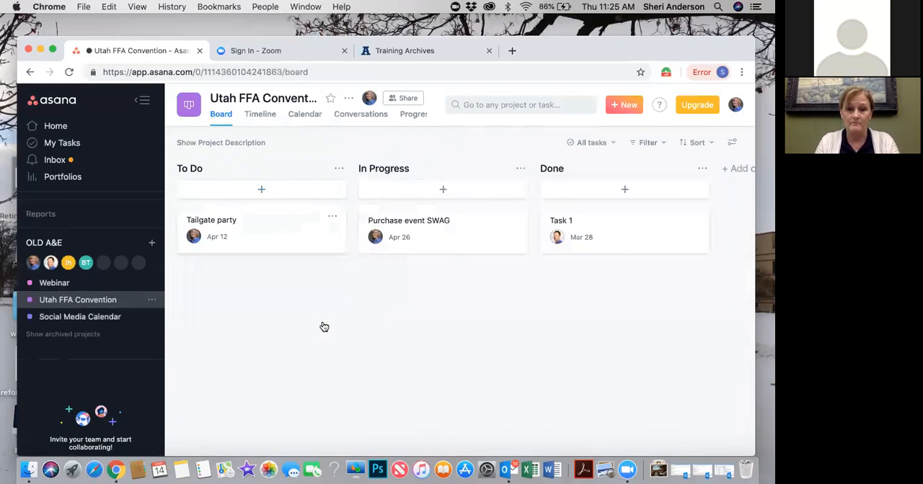
Add the subtasks "Find volunteers" and "order food" to the Tailgate party task
left_click(273, 245)
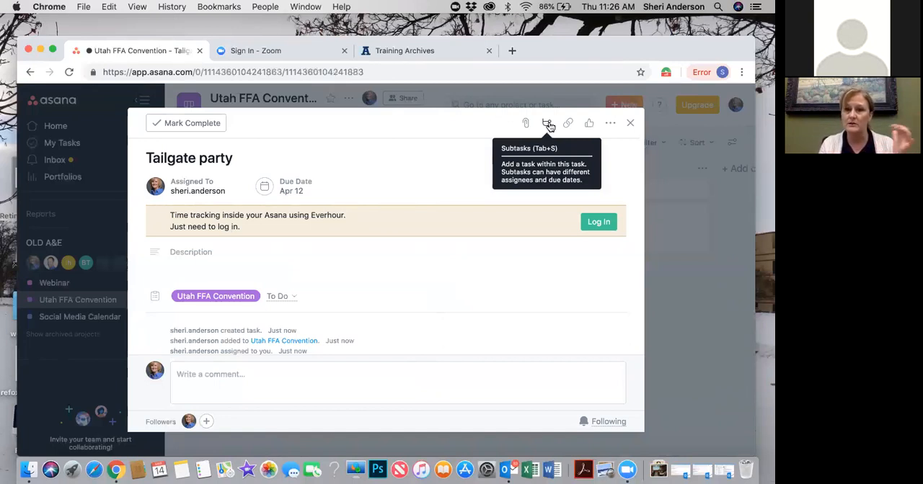
left_click(547, 124)
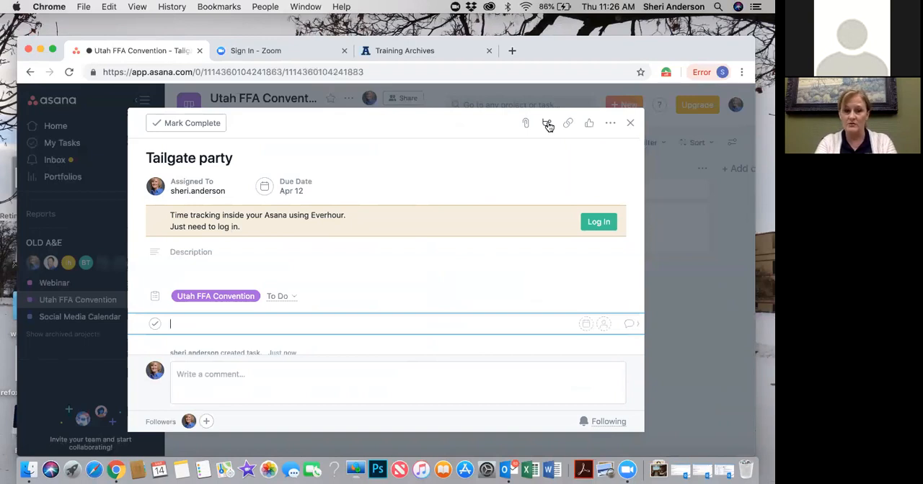
type("Find volu")
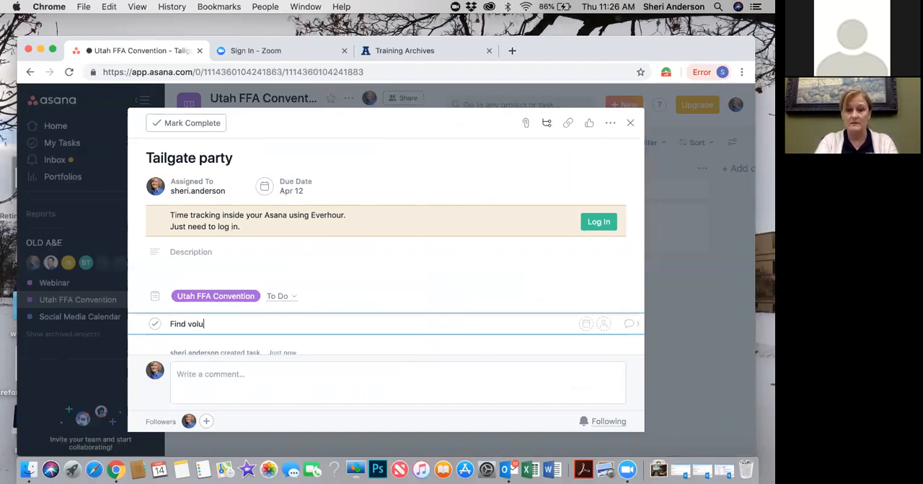
type("nteers")
key("Return")
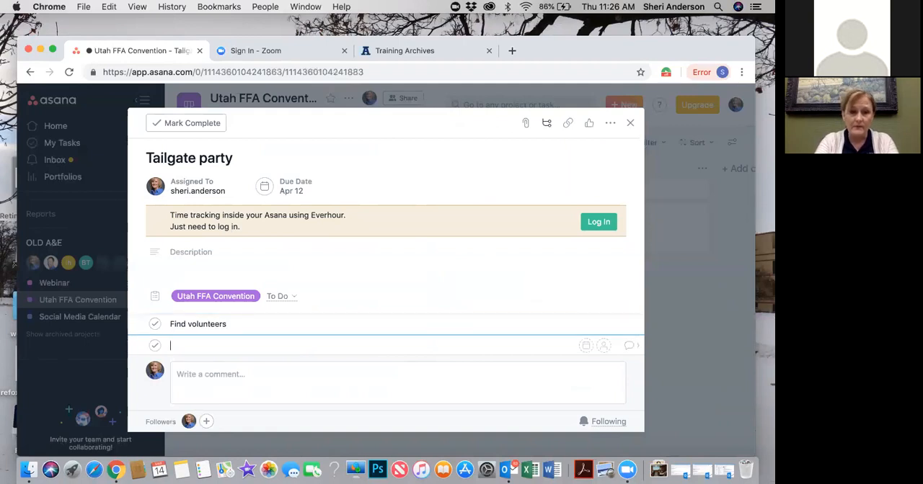
type("order food")
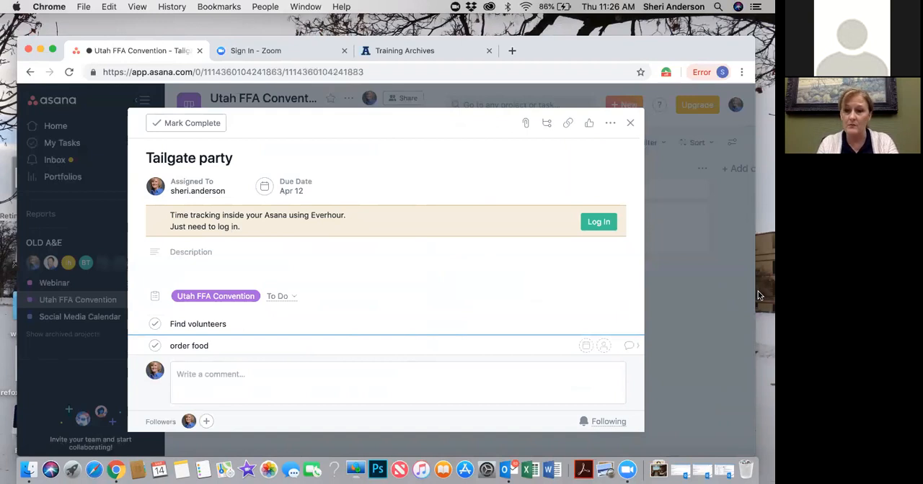
Assign the order food subtask to a team colleague and the Find volunteers subtask to the account owner
left_click(603, 346)
type("mik")
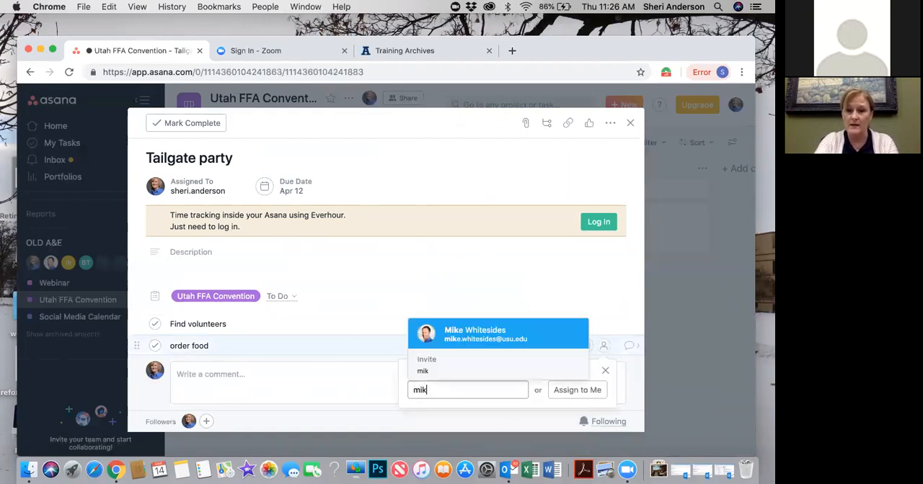
left_click(548, 330)
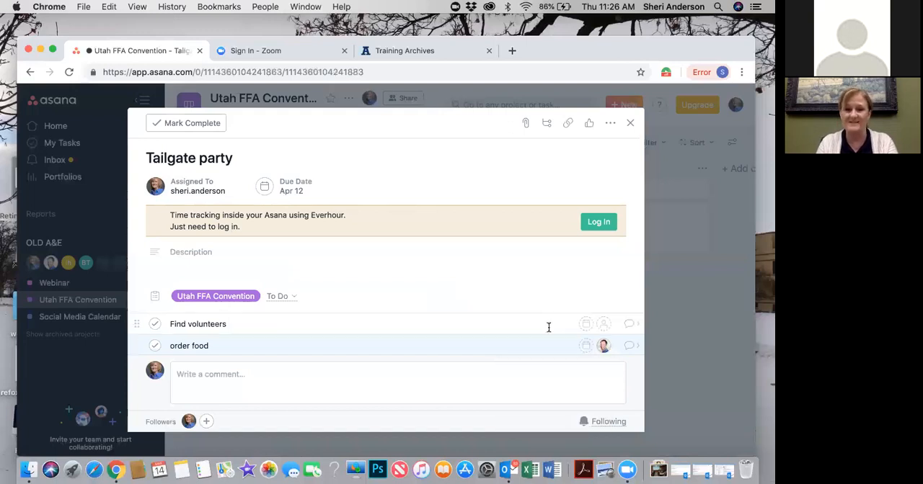
left_click(603, 323)
type("sheri")
key("Return")
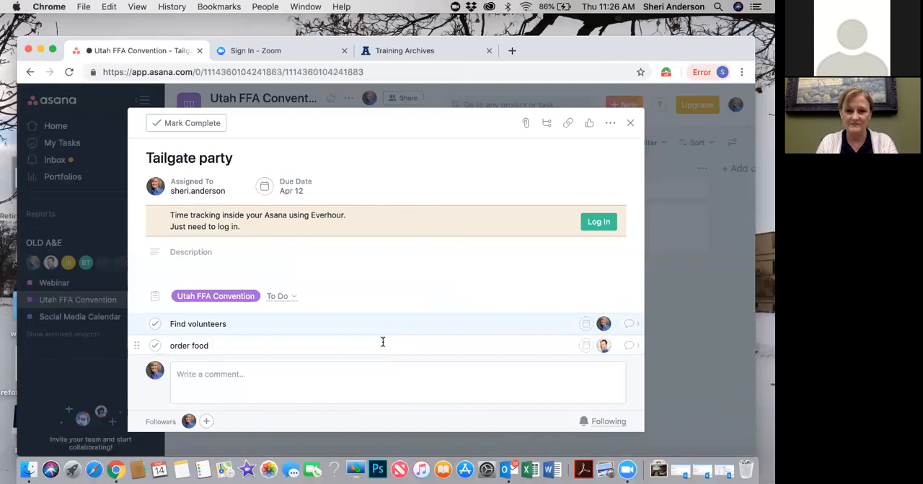
Set the due dates of the order food and Find volunteers subtasks to March 29
left_click(585, 346)
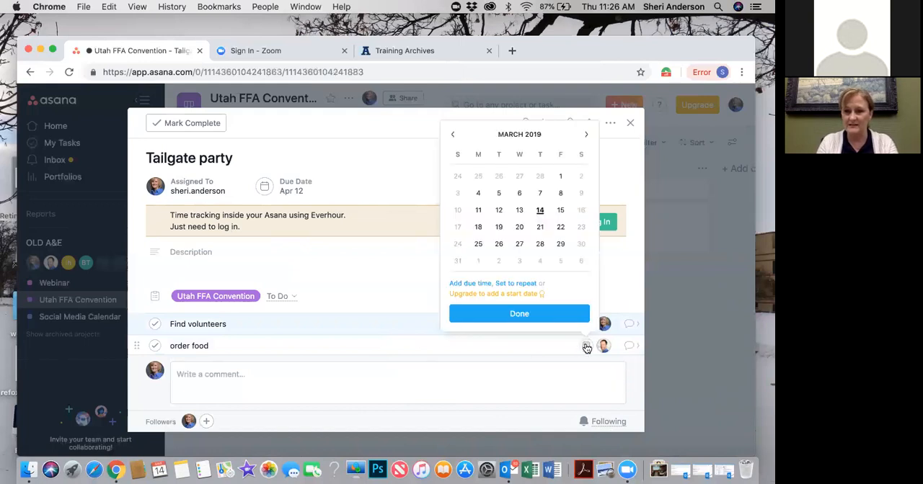
left_click(560, 244)
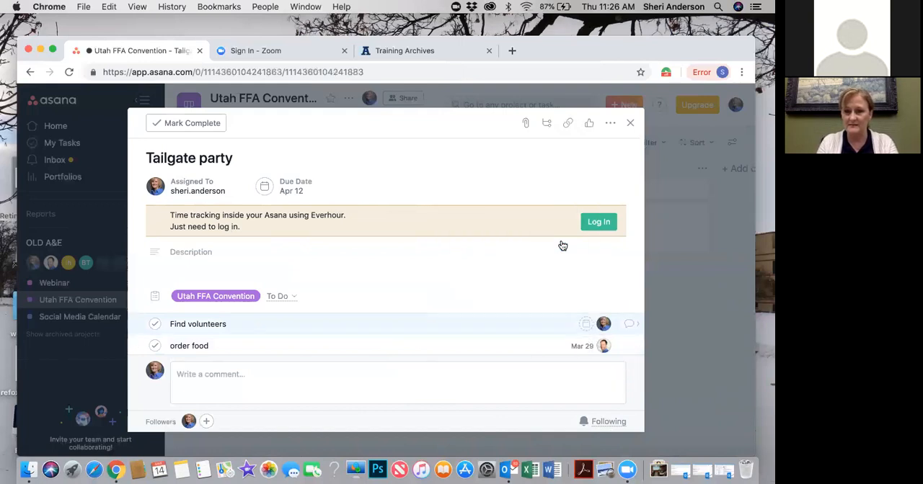
left_click(584, 323)
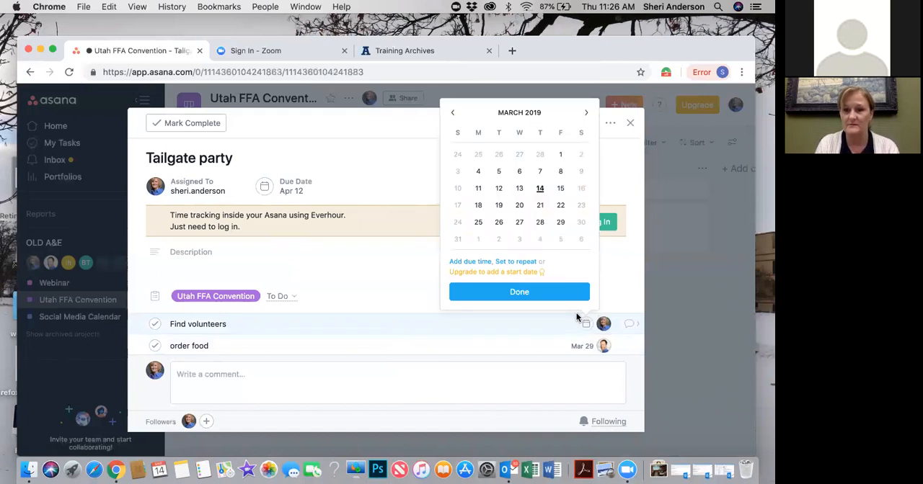
left_click(560, 222)
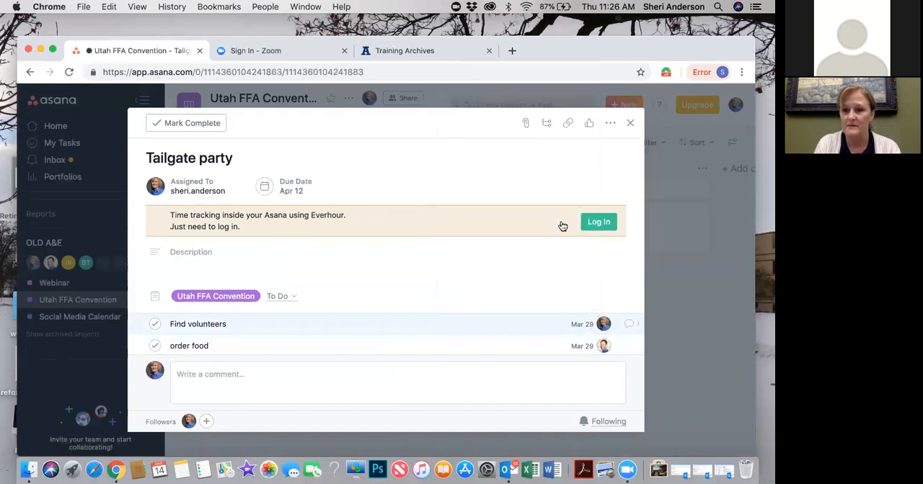
Post the comment "already talked to the ambassadors" on the Find volunteers subtask and close its details
left_click(631, 324)
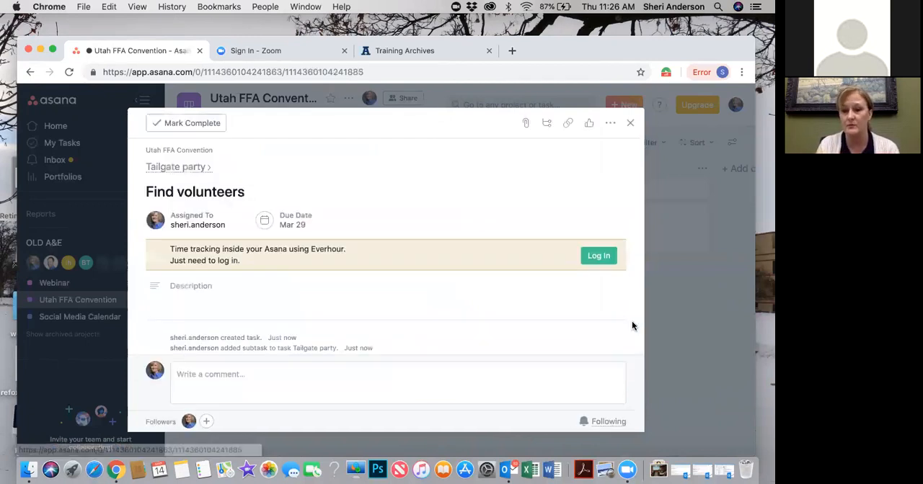
left_click(270, 378)
type("al")
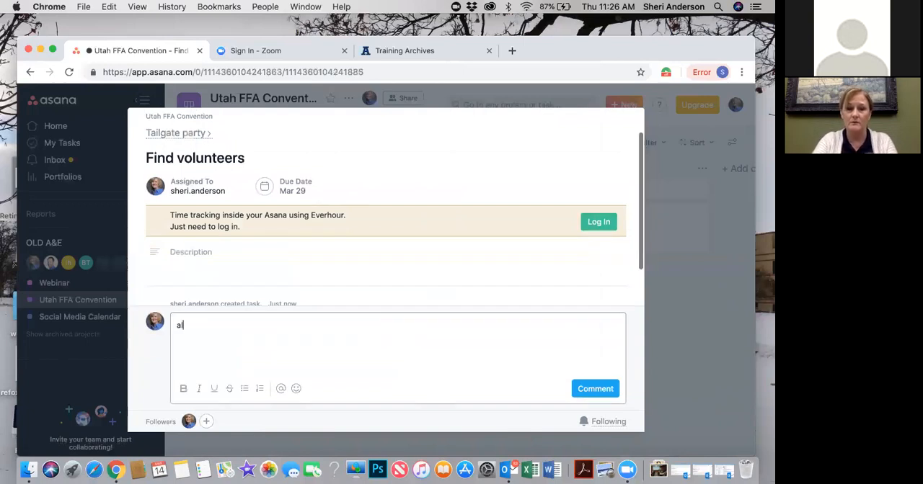
type("ready talk")
key("BackSpace")
key("BackSpace")
type("alked to the ab")
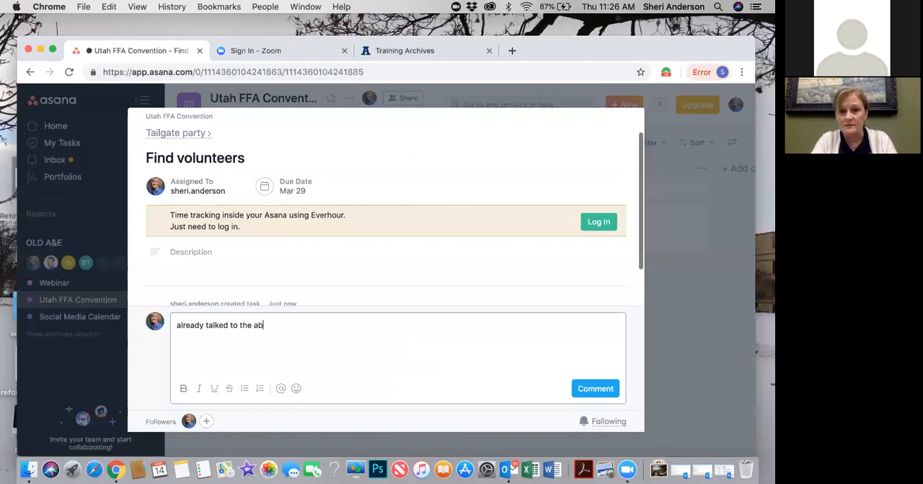
key("BackSpace")
type("mbass")
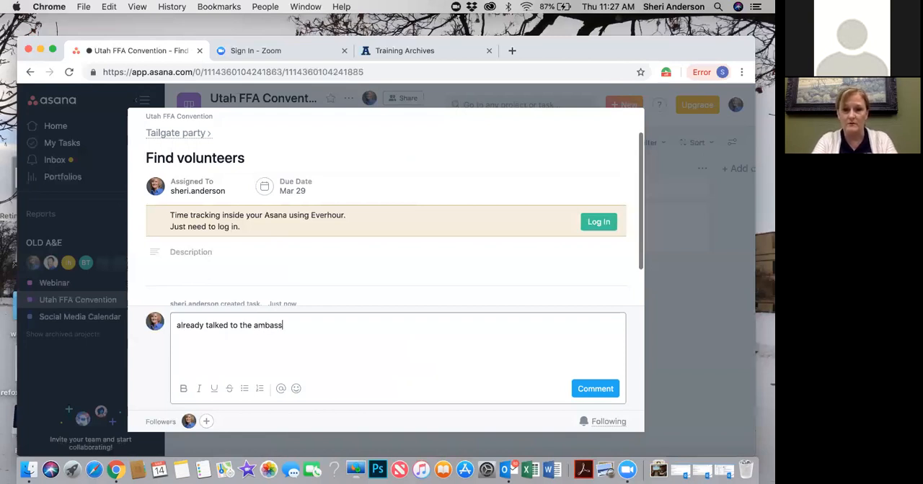
type("adors")
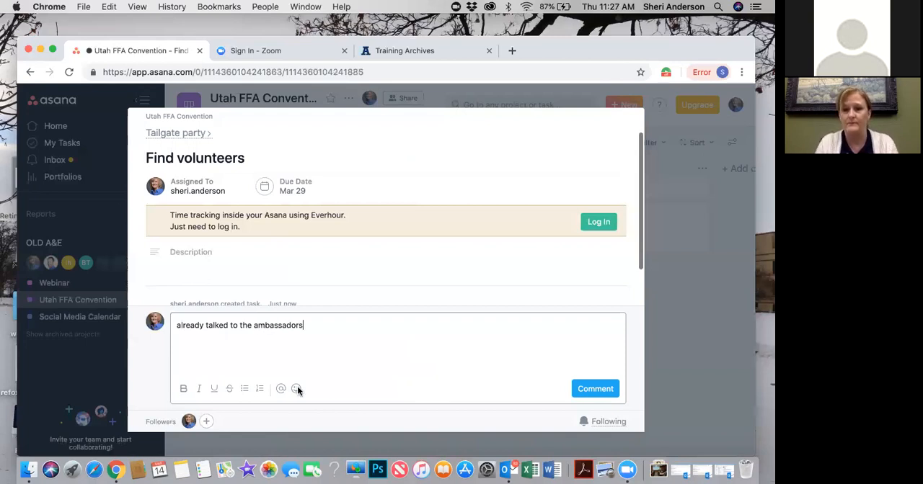
left_click(593, 386)
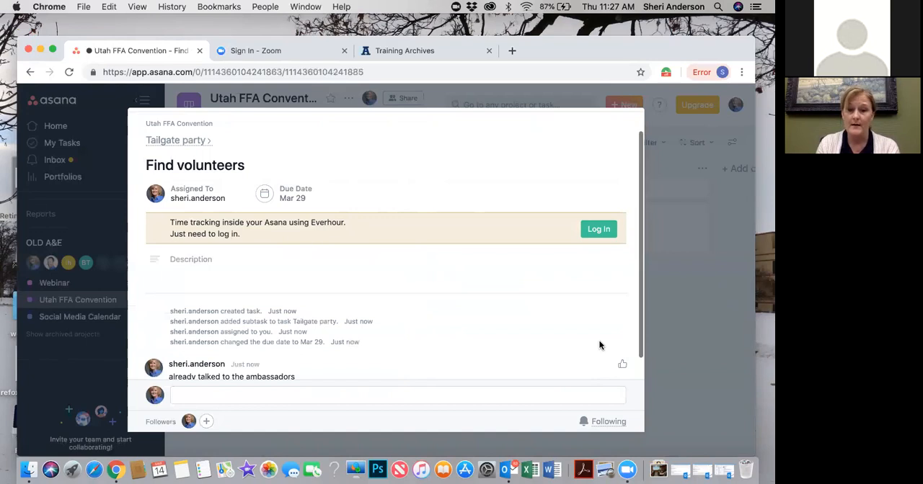
left_click(686, 266)
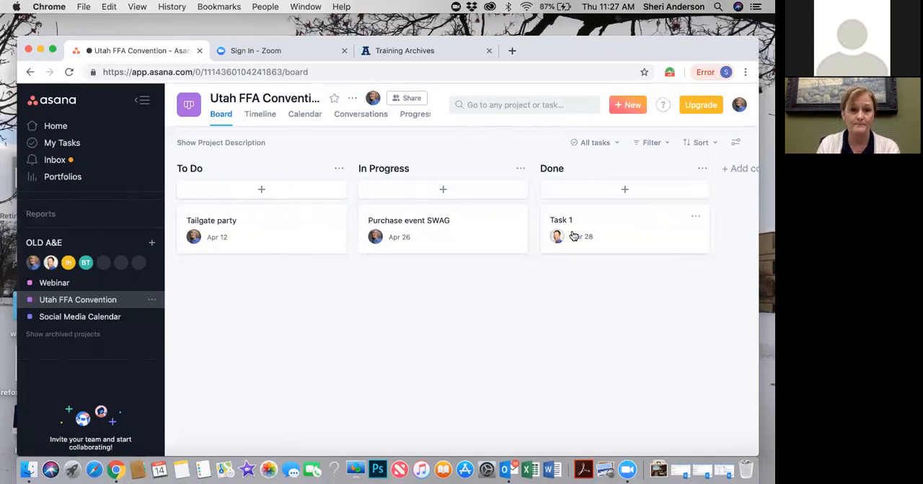
View the Social Media Calendar project's list and the Webinar project's list and March 2019 calendar
left_click(110, 319)
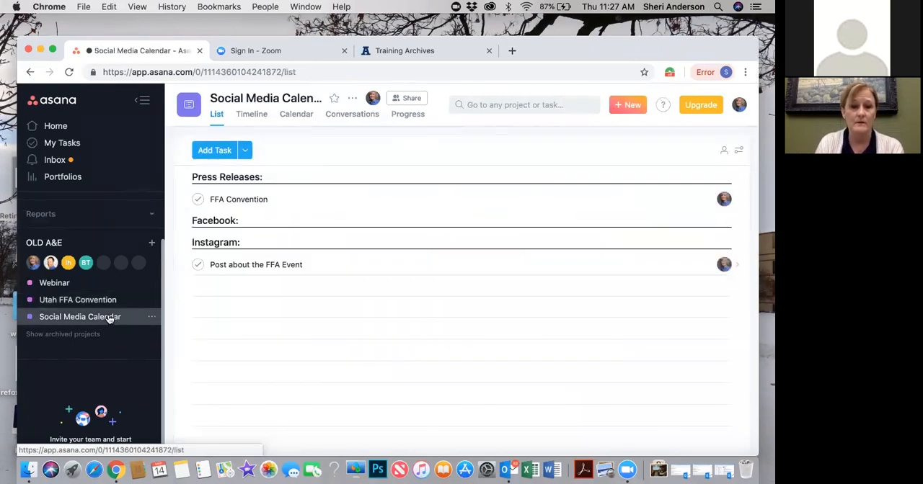
left_click(85, 286)
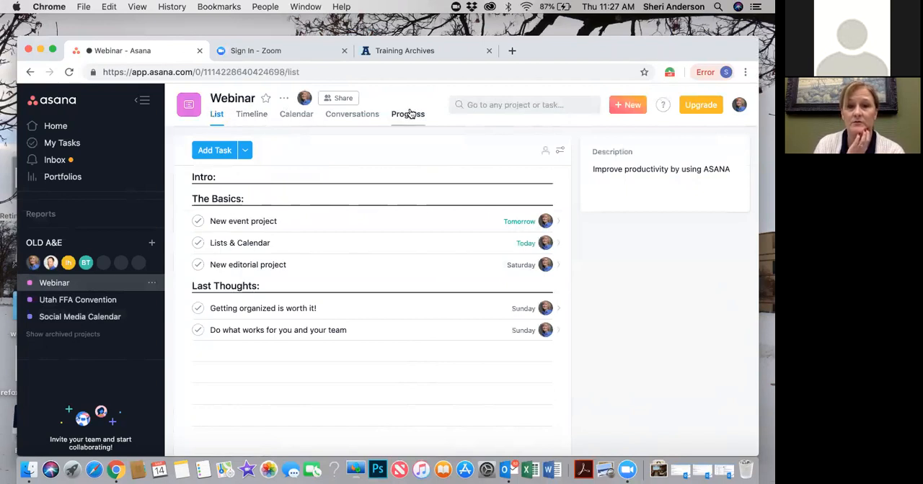
left_click(295, 116)
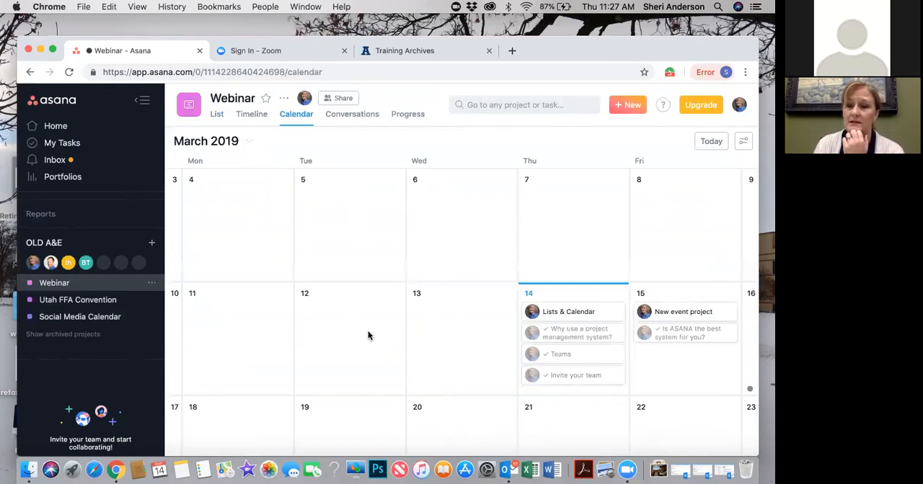
left_click(712, 336)
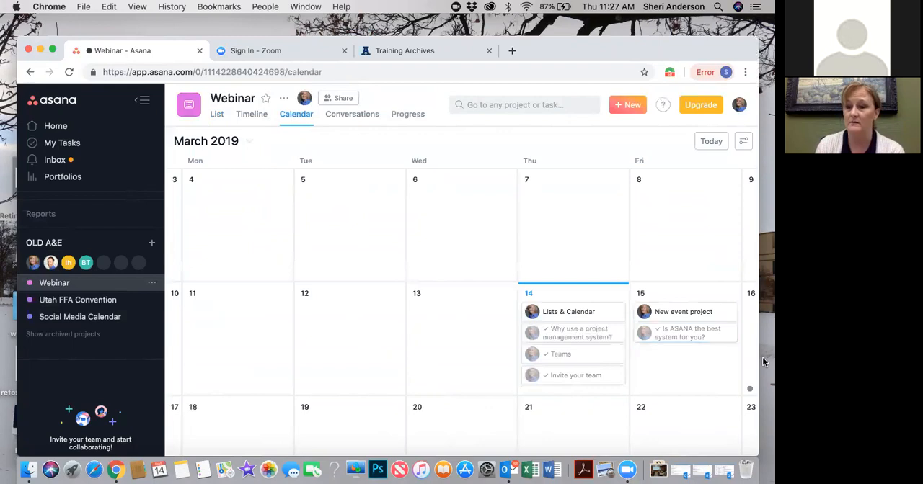
Widen the browser window slightly and move it up on the desktop
left_click_drag(758, 359, 769, 360)
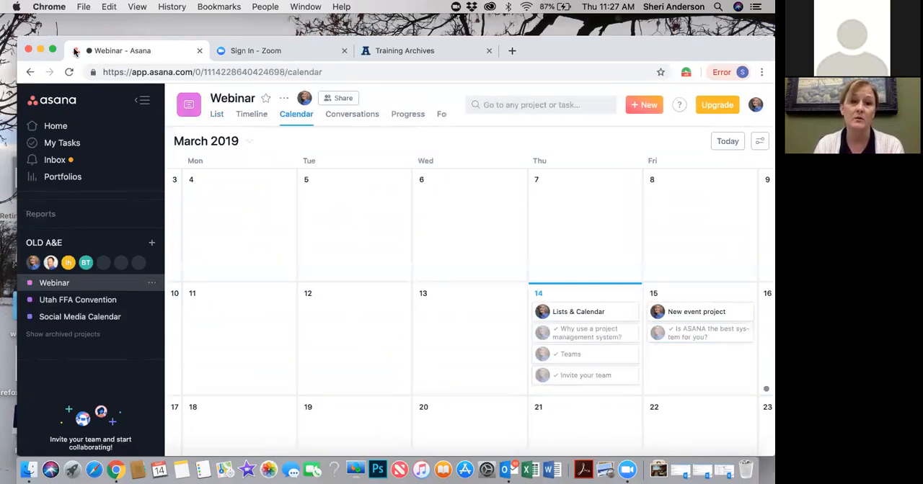
left_click_drag(59, 41, 56, 20)
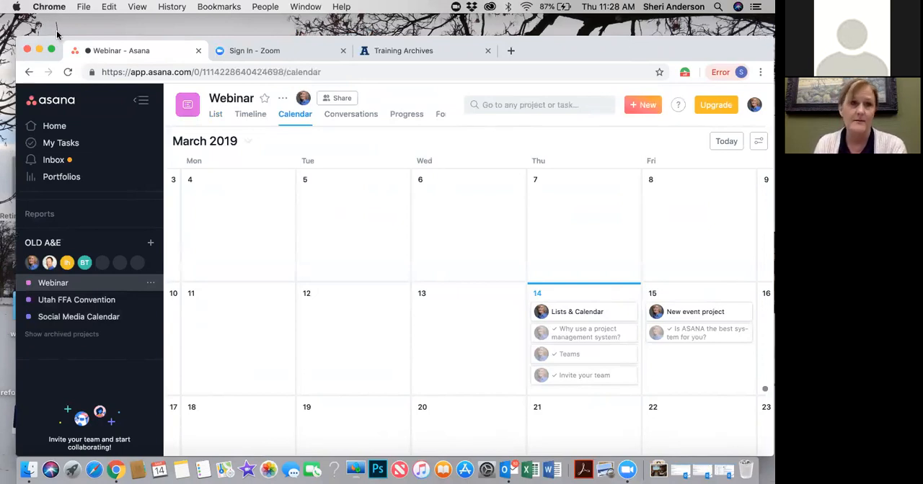
left_click_drag(56, 45, 50, 23)
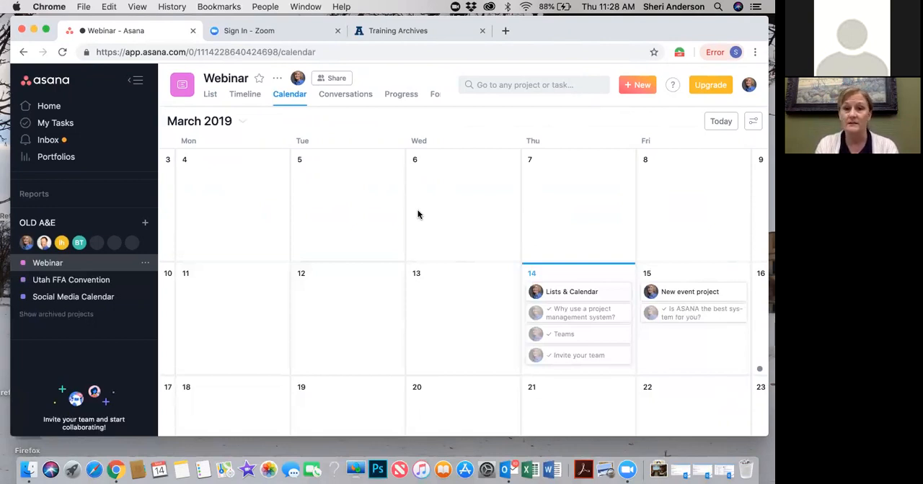
Look through the Webinar project's Conversations, Progress and Forms views and return to its task list
left_click(348, 98)
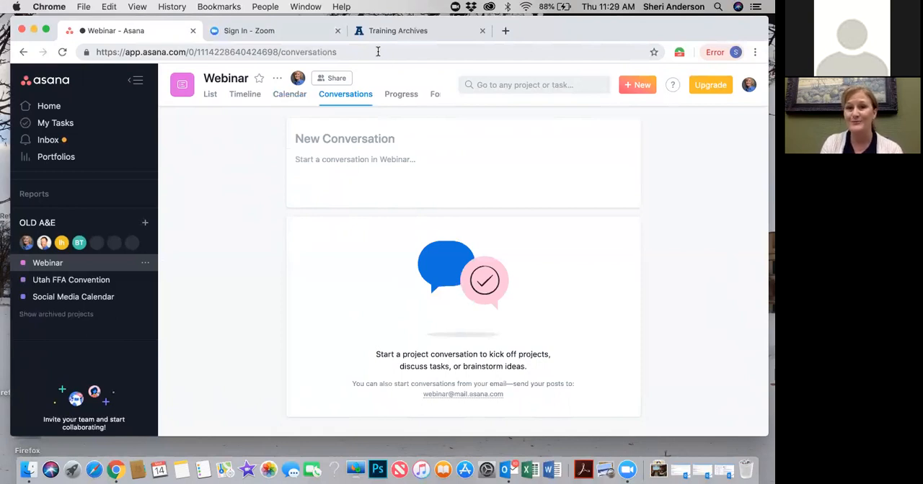
left_click(405, 98)
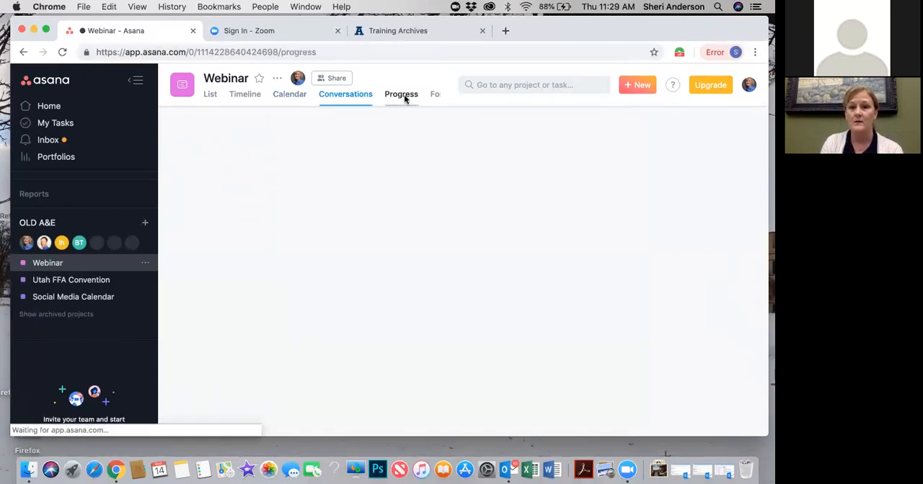
left_click(436, 96)
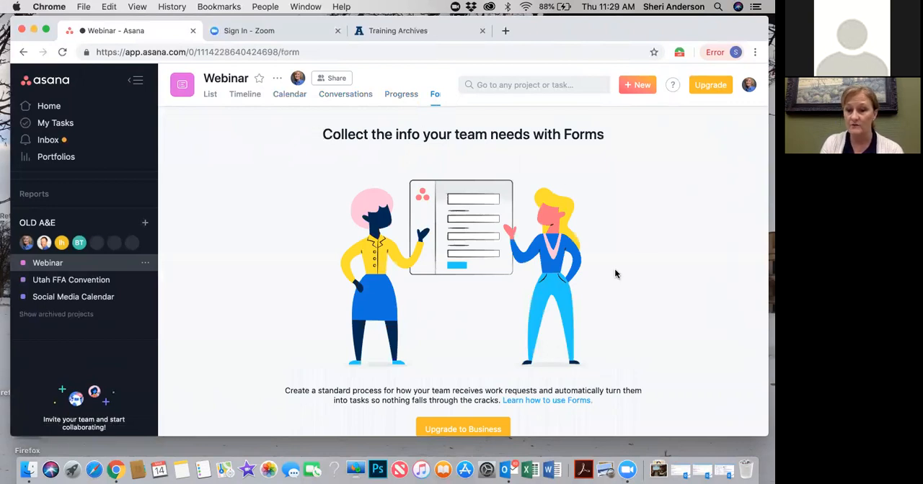
scroll(615, 274, "down", 1)
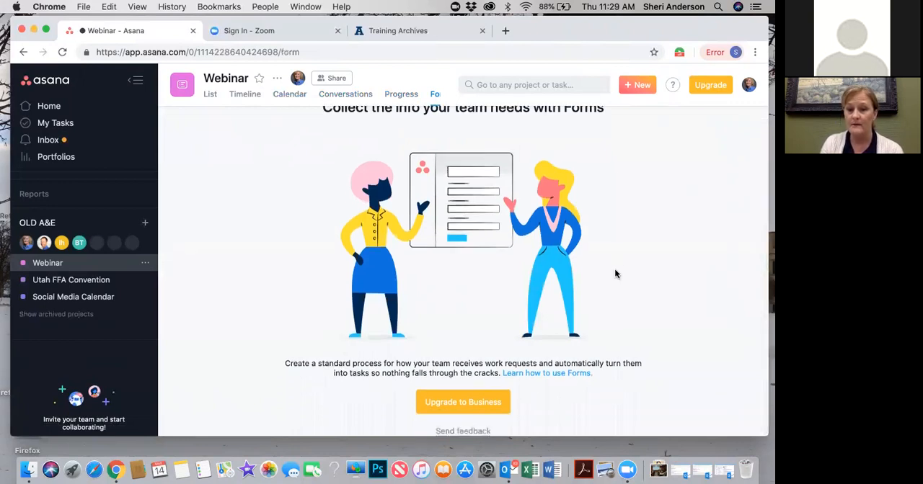
scroll(615, 274, "up", 1)
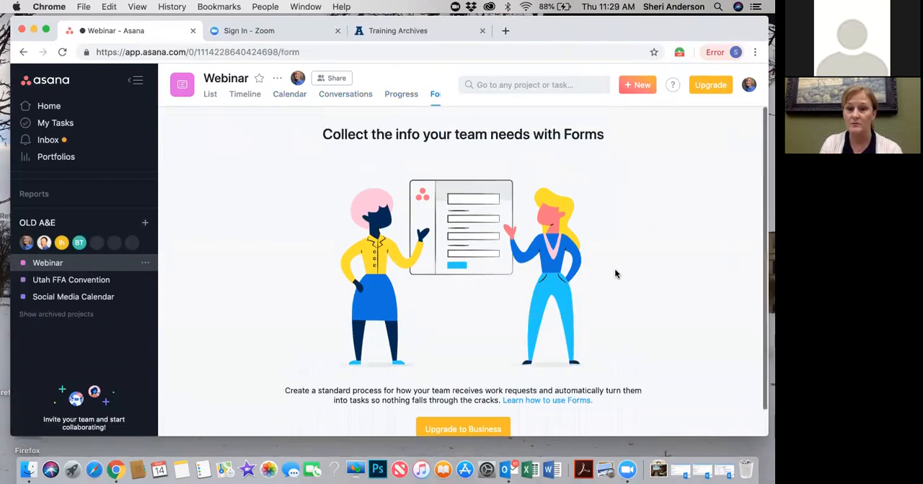
left_click(211, 96)
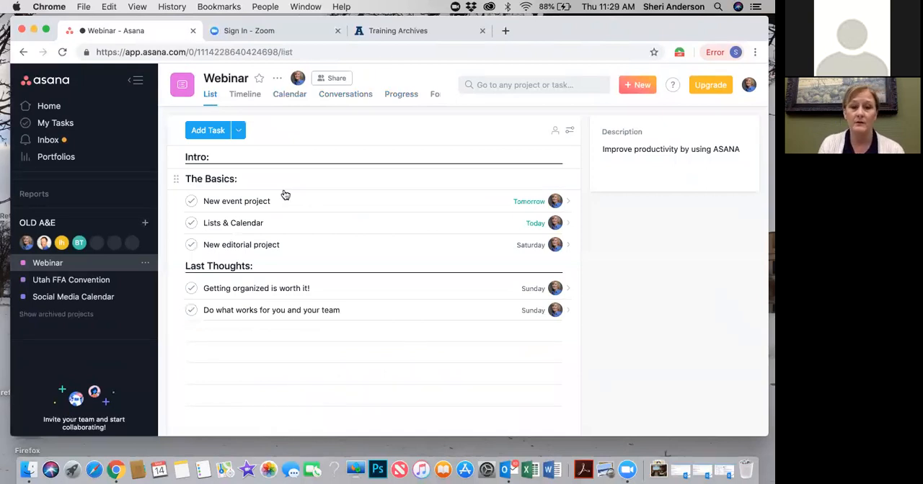
Open My Tasks and review the details of the Find volunteers and Tailgate party tasks
left_click(55, 124)
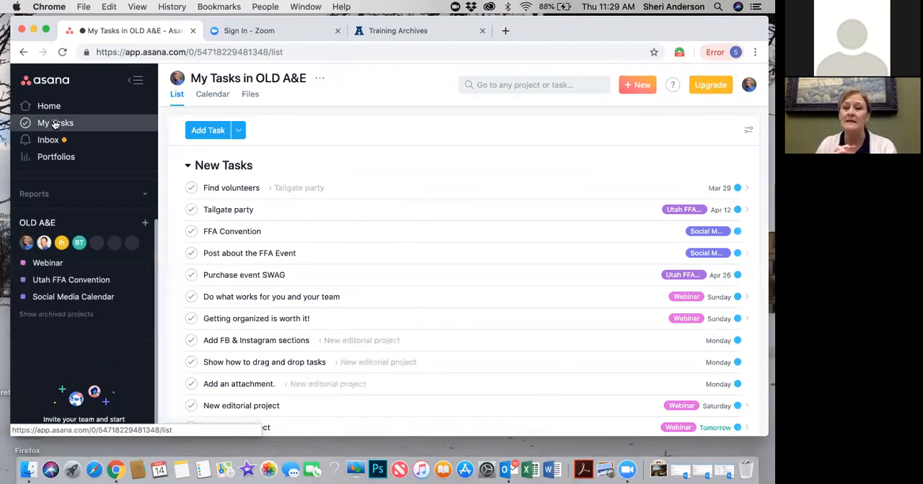
left_click(351, 191)
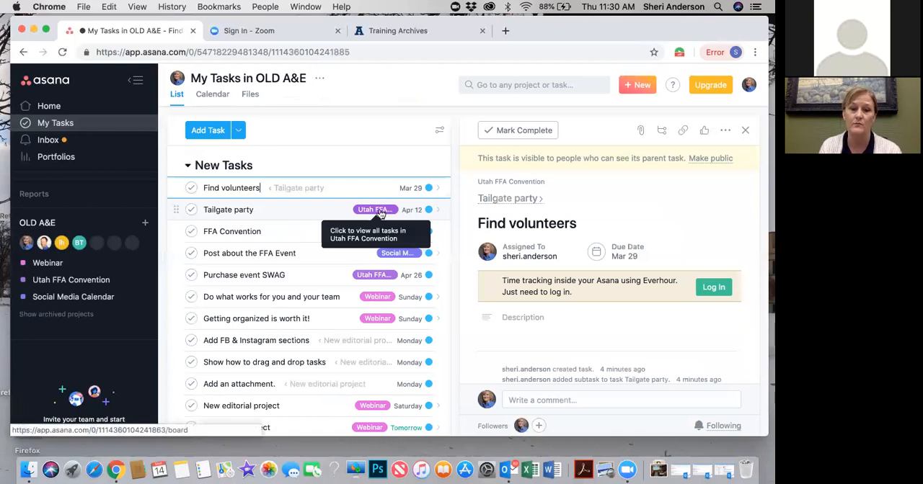
left_click(268, 211)
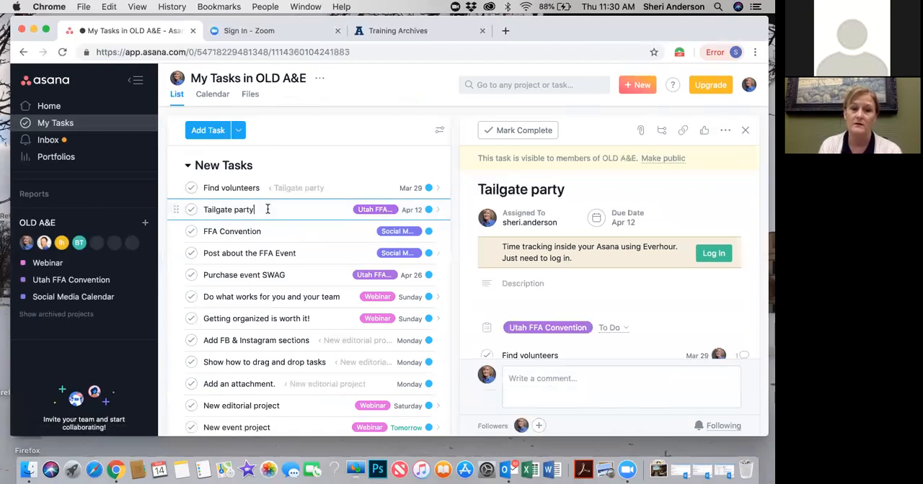
scroll(656, 266, "down", 3)
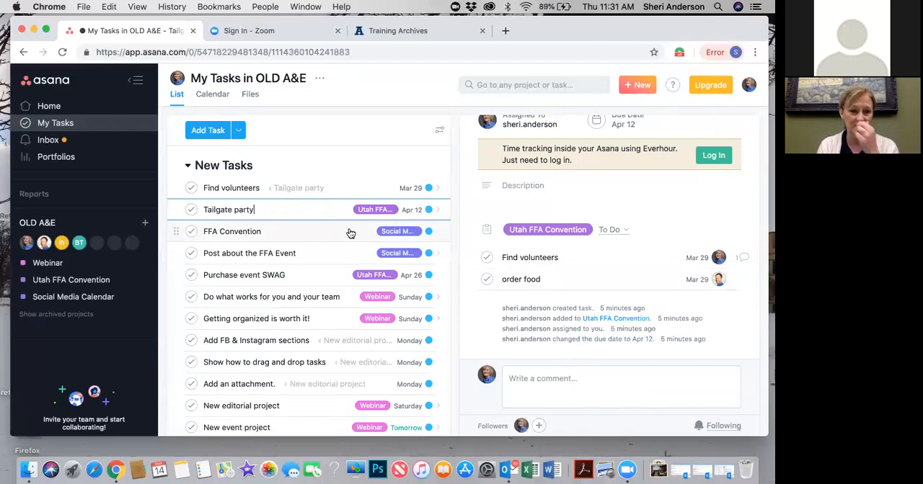
Look through the Inbox notifications, the Portfolios page and the Home overview of tasks and recent projects
left_click(58, 141)
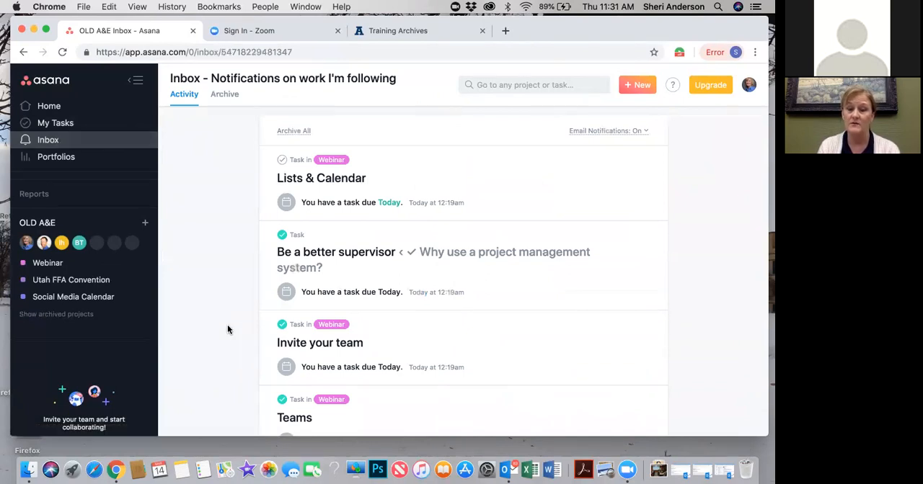
left_click(76, 159)
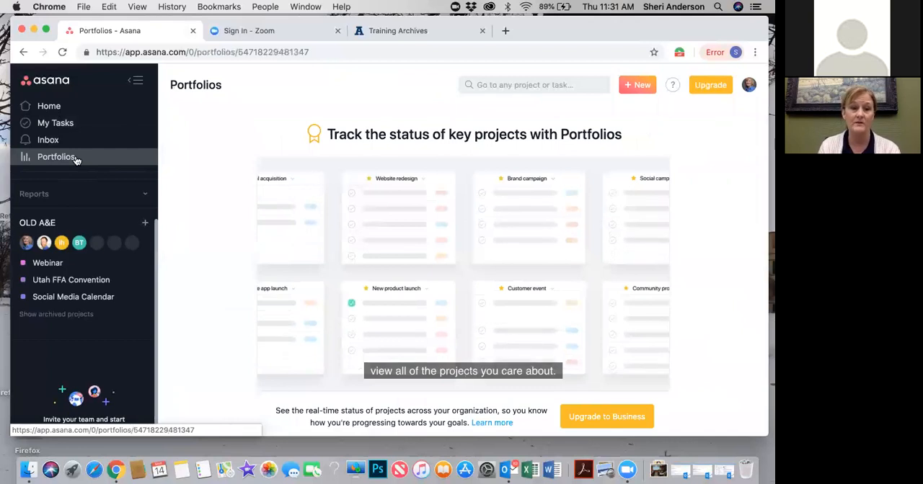
left_click(51, 109)
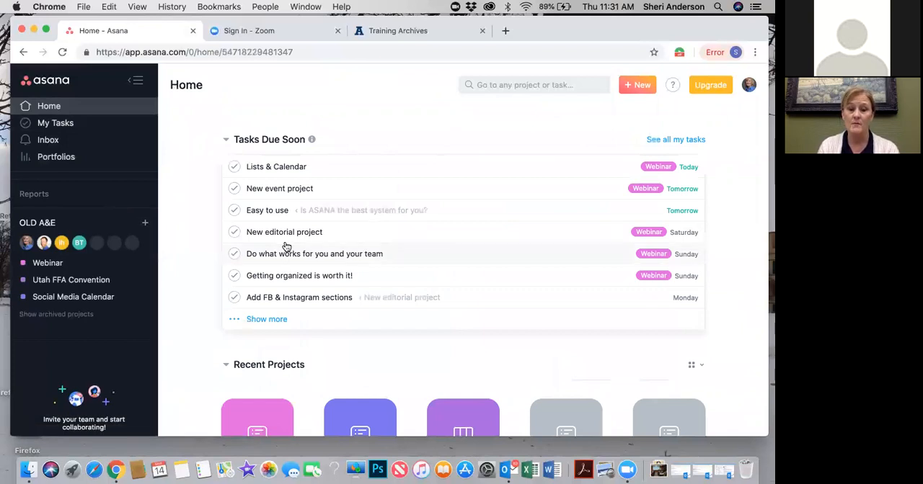
scroll(287, 247, "down", 3)
scroll(286, 247, "up", 3)
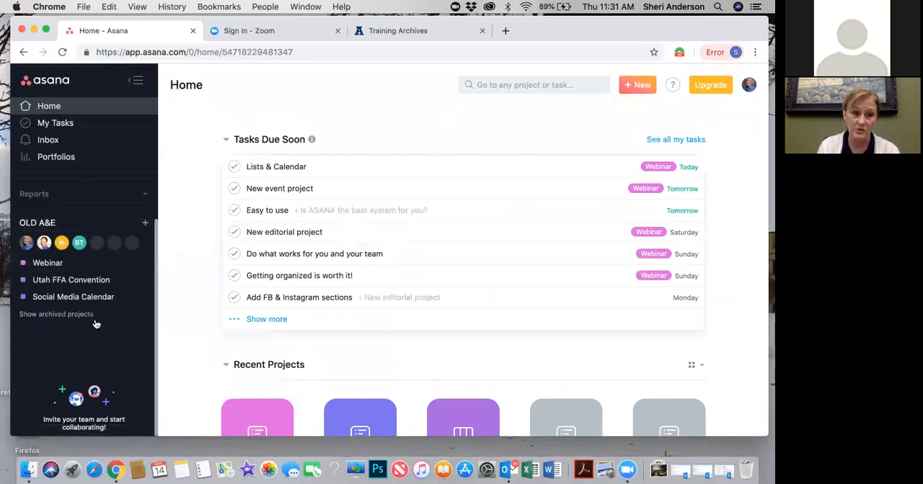
Open the Webinar project's task list and move the browser window lower on the desktop
left_click(49, 264)
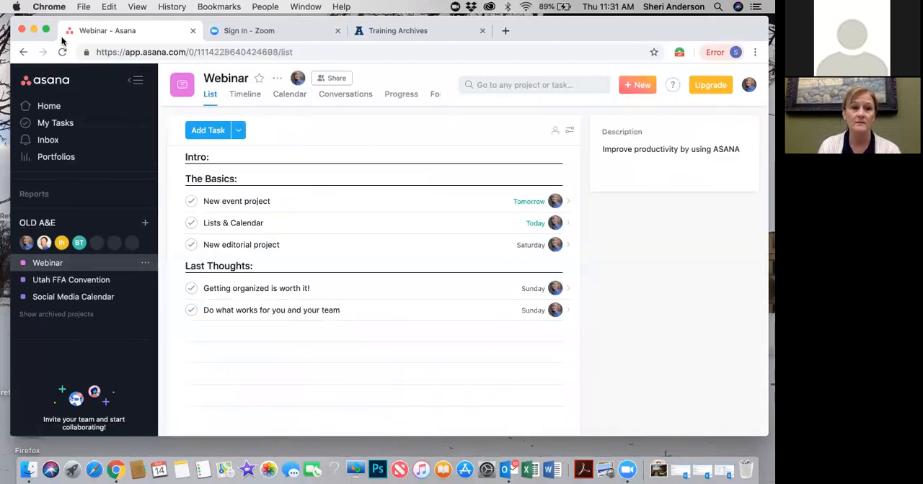
left_click_drag(50, 28, 42, 48)
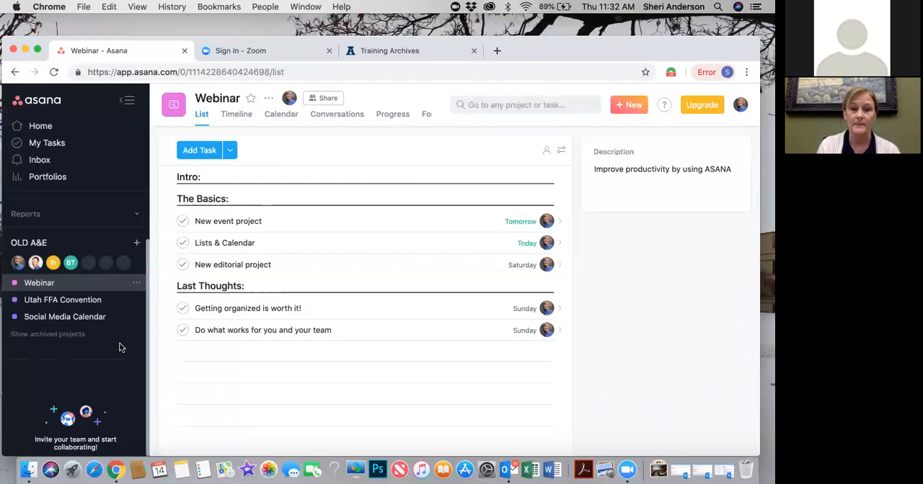
Look through the account's available workspaces and close the list without switching from OLD A&E
left_click(741, 107)
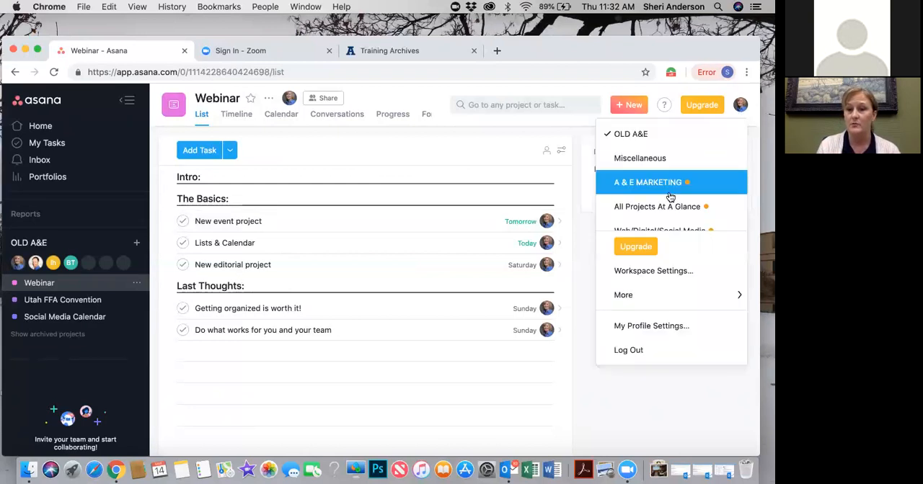
scroll(671, 196, "down", 3)
scroll(670, 196, "up", 3)
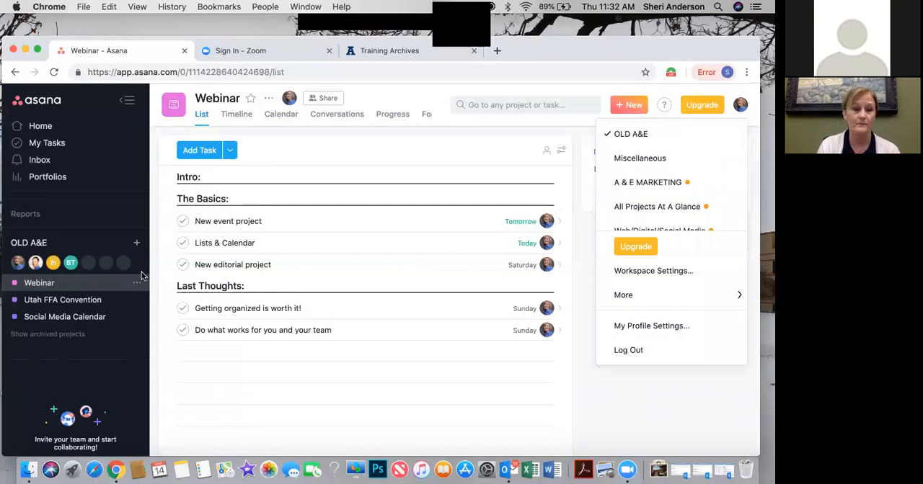
left_click(96, 285)
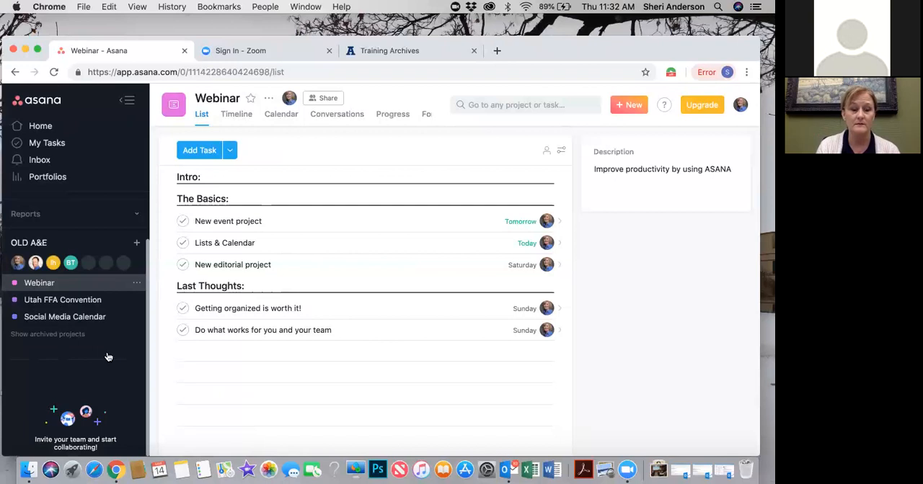
Mark the New event project task with its Tailgate party subtask complete, and complete the Lists & Calendar task
left_click(286, 224)
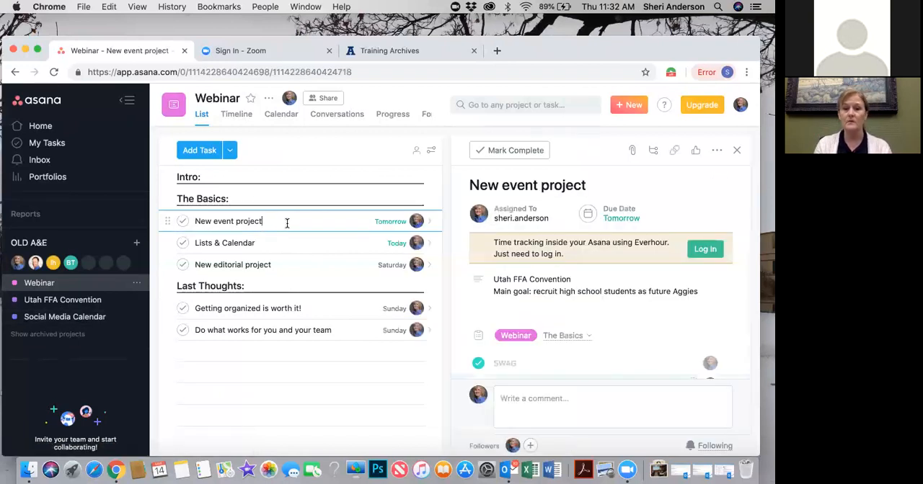
scroll(539, 280, "down", 3)
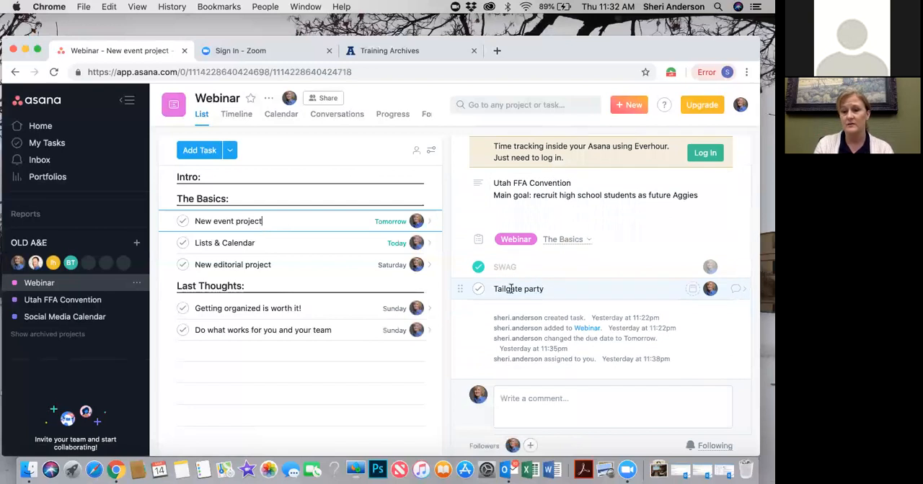
left_click(478, 289)
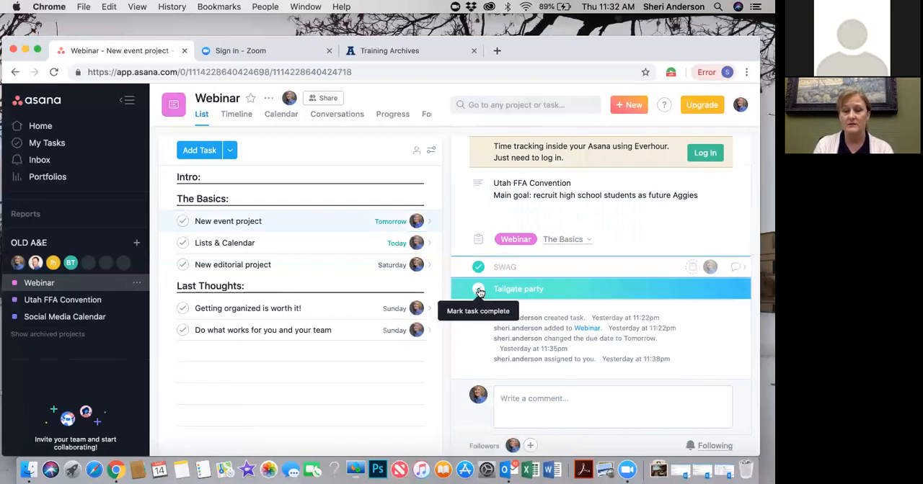
left_click(183, 222)
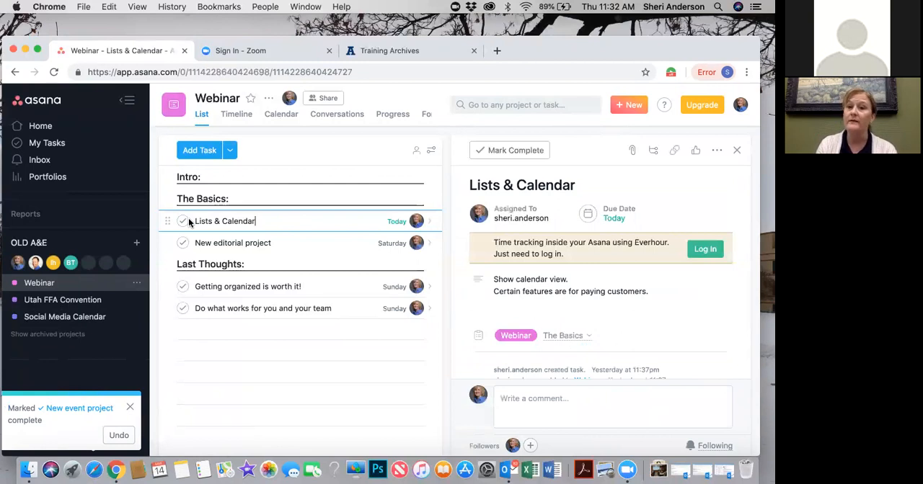
scroll(514, 271, "down", 2)
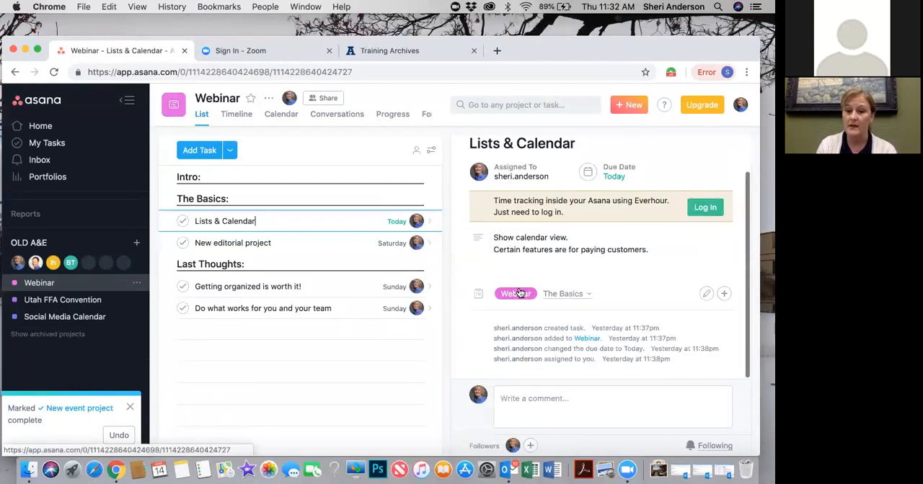
left_click(182, 221)
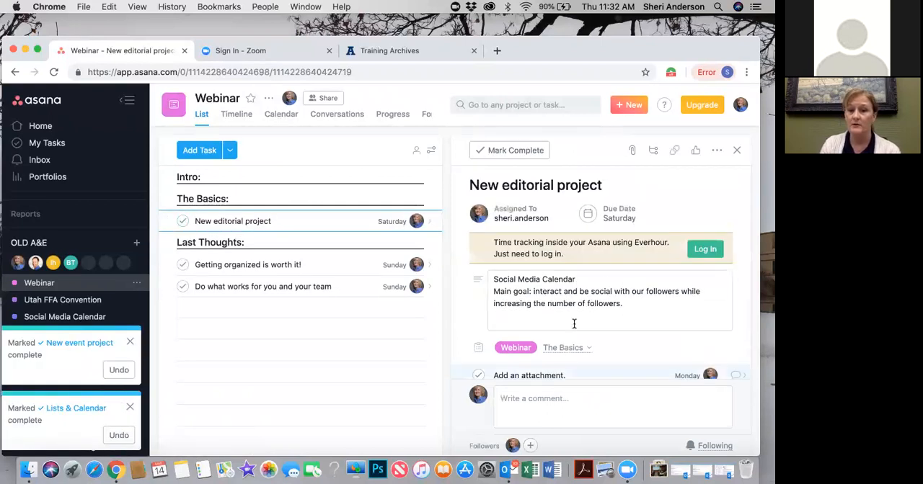
Complete the New editorial project task's attachment, FB & Instagram sections and drag and drop subtasks, and mark the task itself complete
scroll(574, 324, "down", 3)
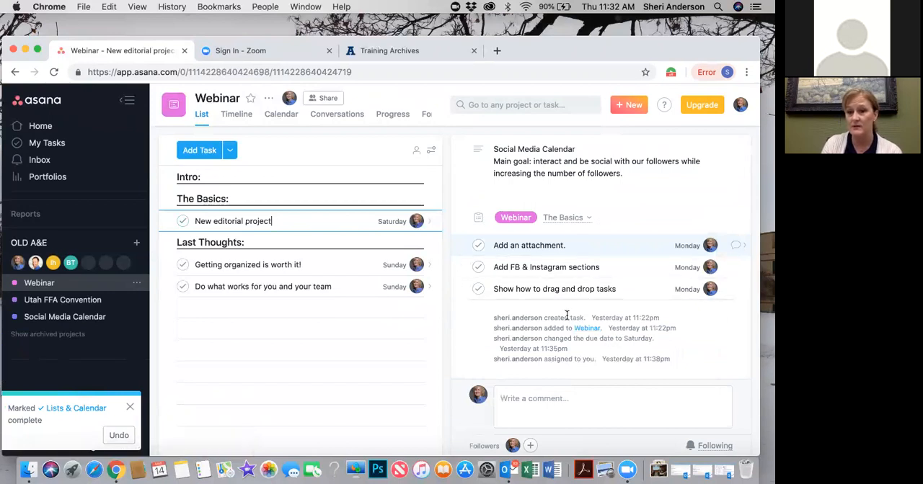
left_click(477, 247)
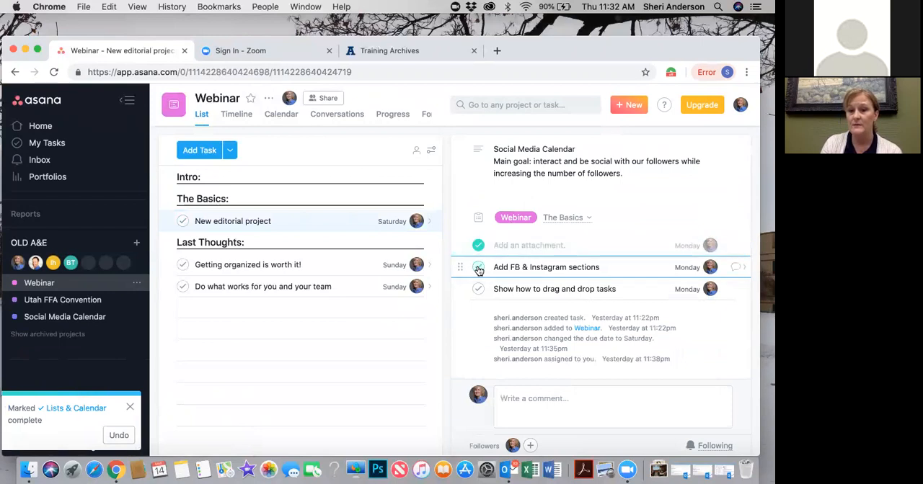
left_click(478, 269)
left_click(478, 268)
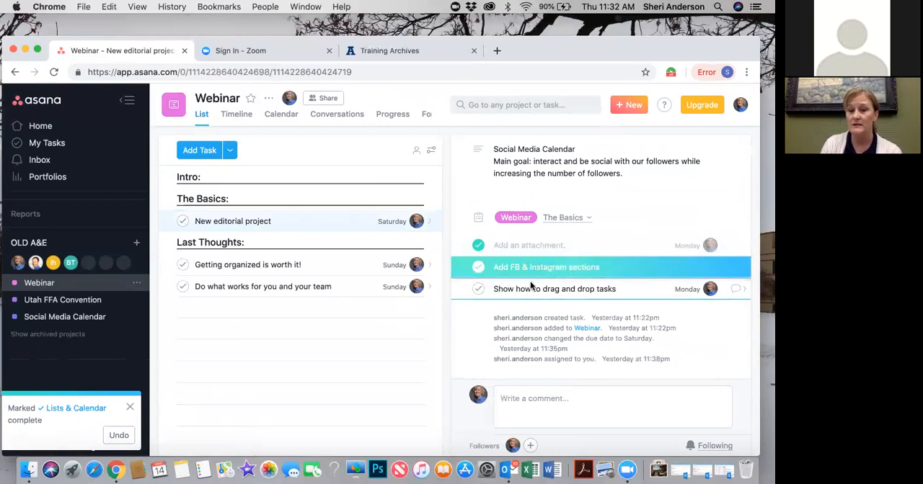
left_click(477, 290)
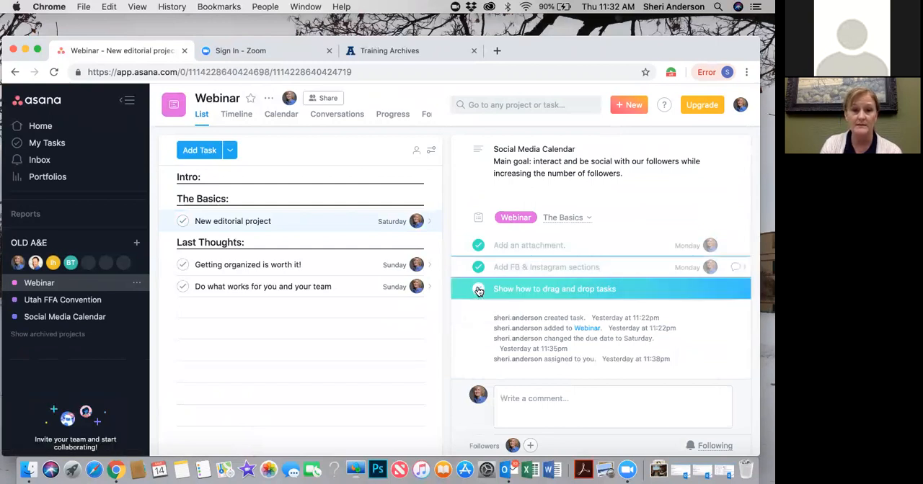
left_click(286, 220)
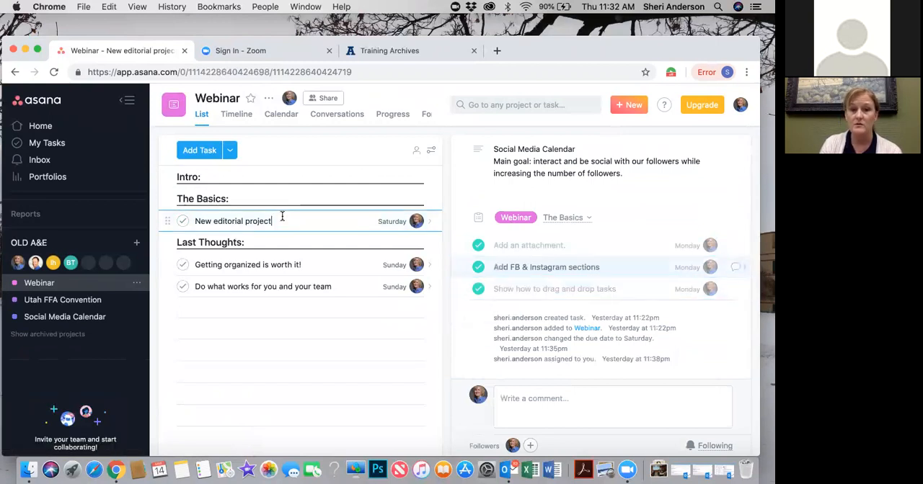
left_click(184, 221)
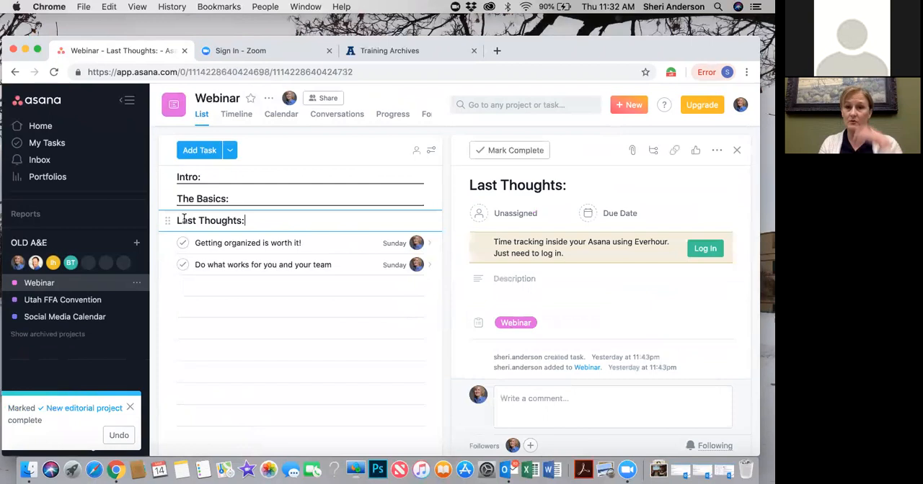
Open the details of the Getting organized is worth it! task under Last Thoughts
left_click(323, 244)
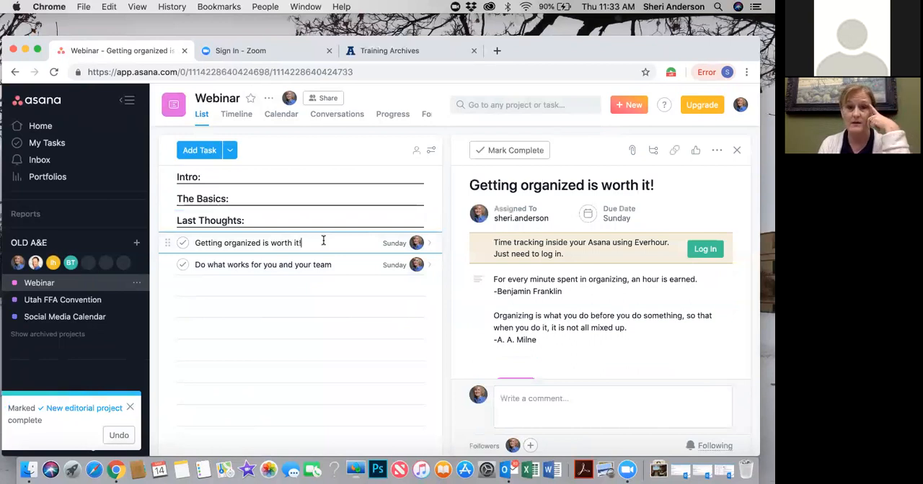
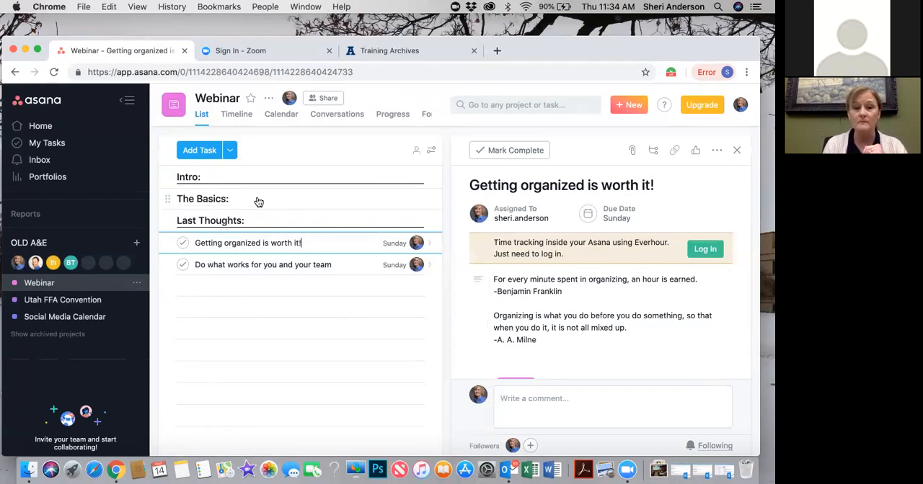
Mark the Getting organized is worth it! task complete and view the details of the Do what works for you and your team task
left_click(183, 244)
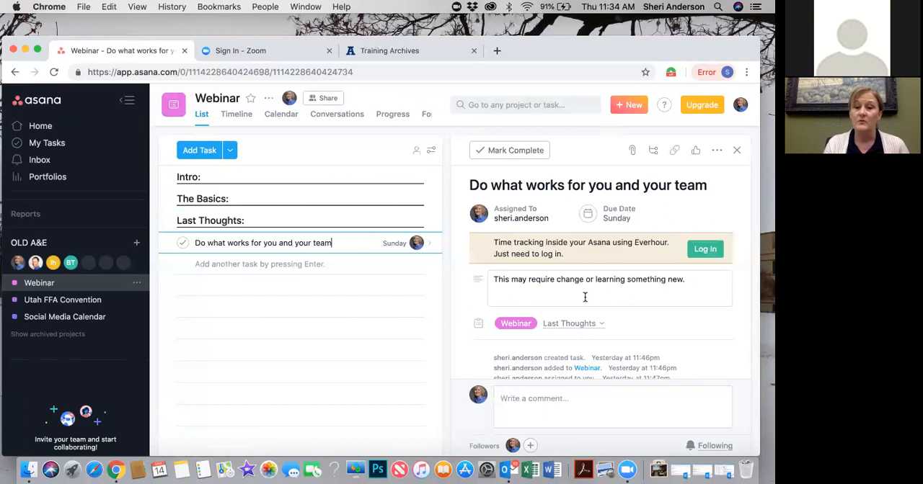
scroll(584, 297, "down", 1)
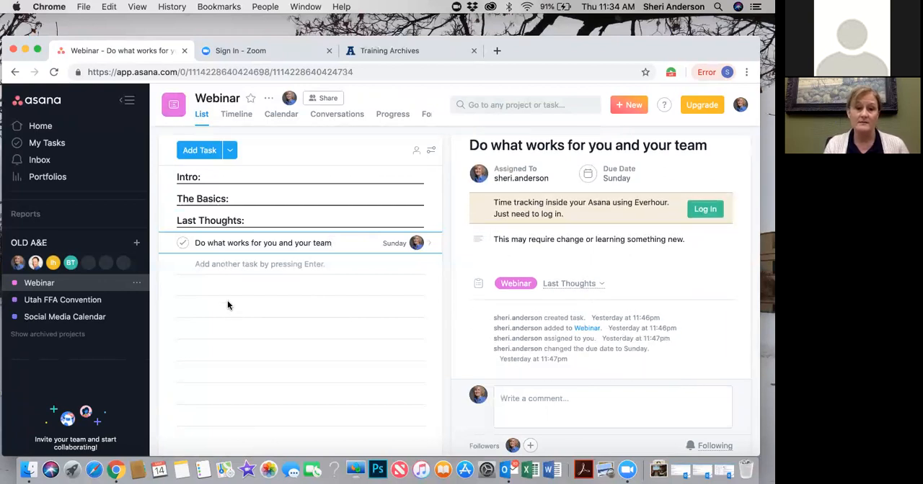